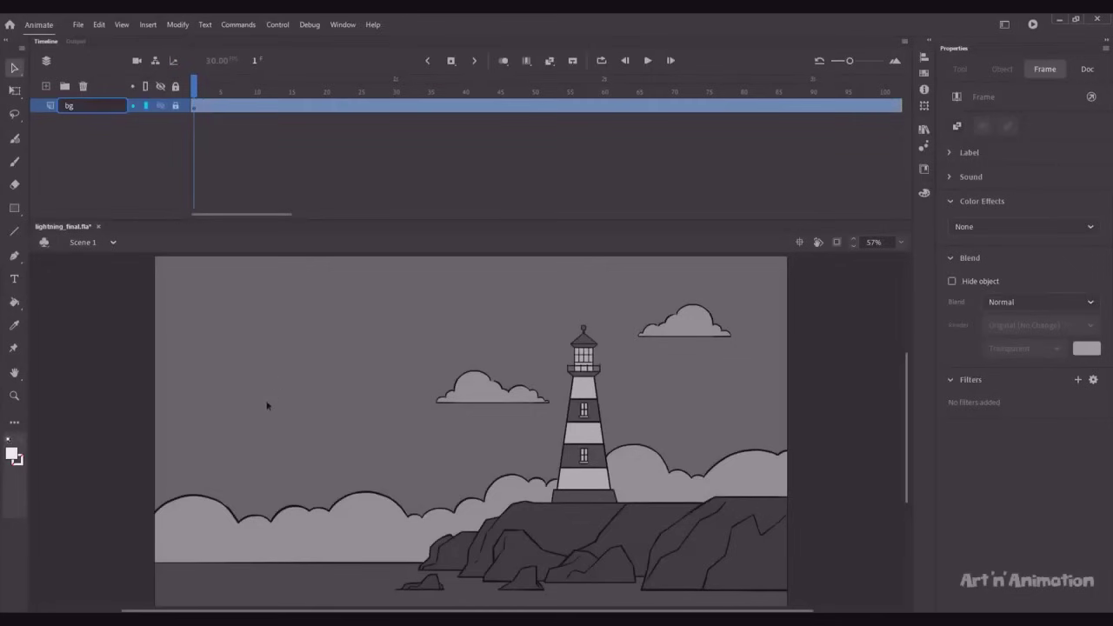
Commit the layer name bg and scrub through the timeline to check the background's length.
left_click(244, 352)
left_click_drag(195, 87, 267, 99)
left_click_drag(246, 219, 297, 218)
left_click_drag(585, 92, 186, 98)
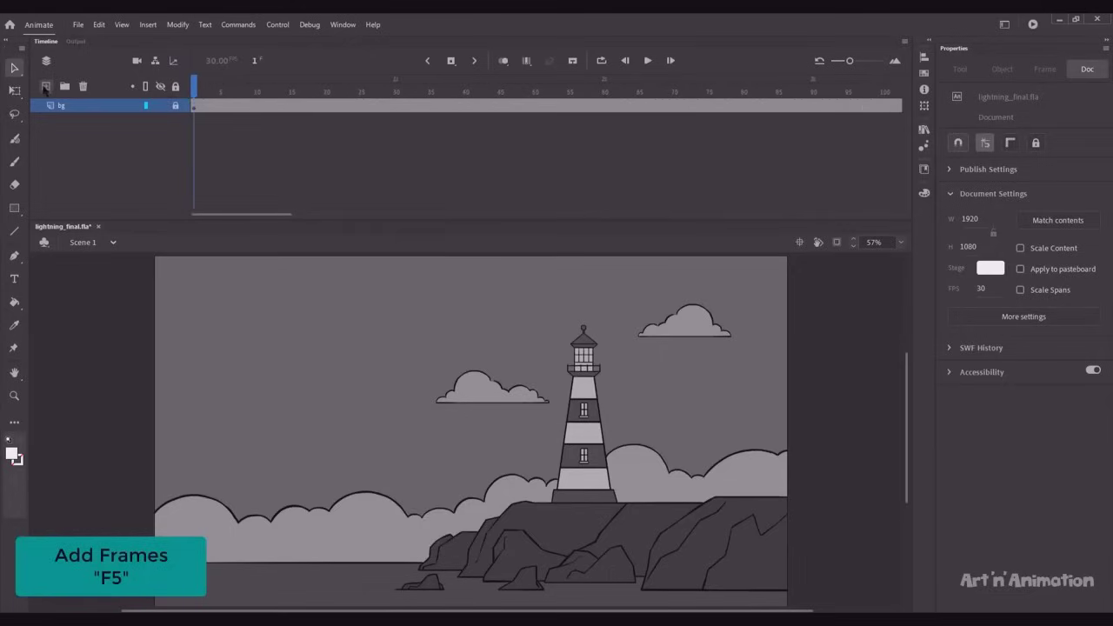
Add a layer above bg and draw a small upright white rectangle in the sky's upper-left area.
left_click(46, 87)
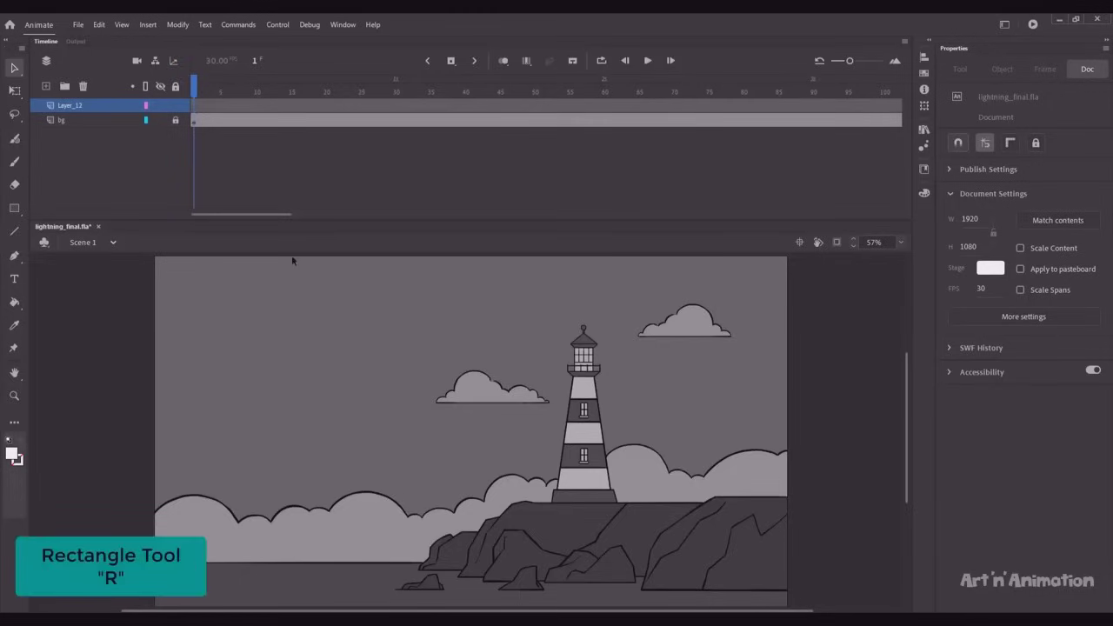
key("r")
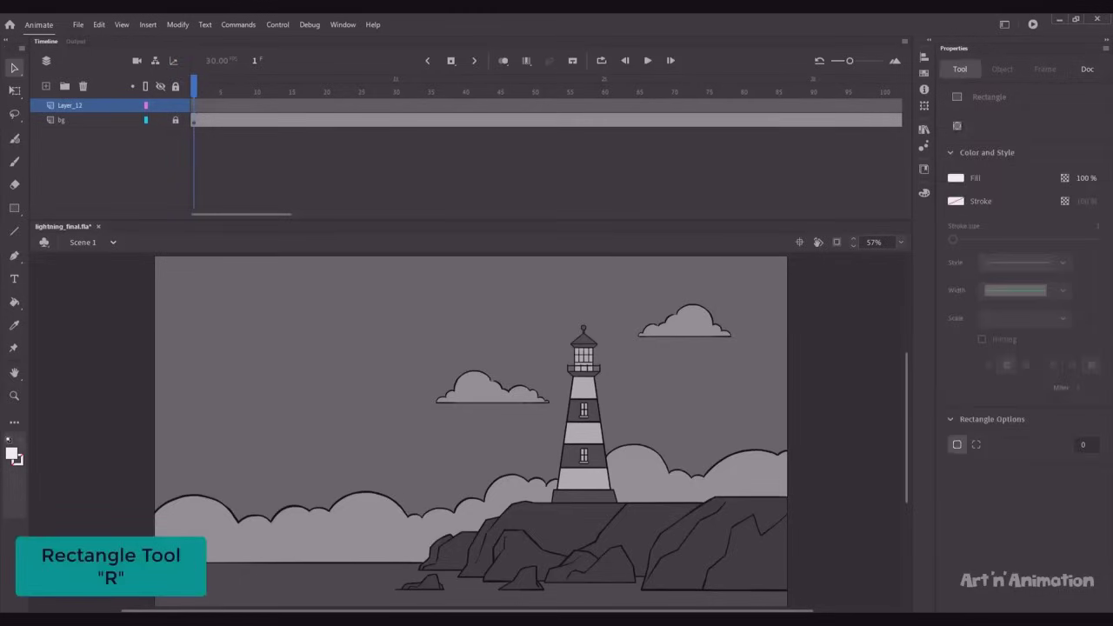
left_click_drag(262, 332, 233, 271)
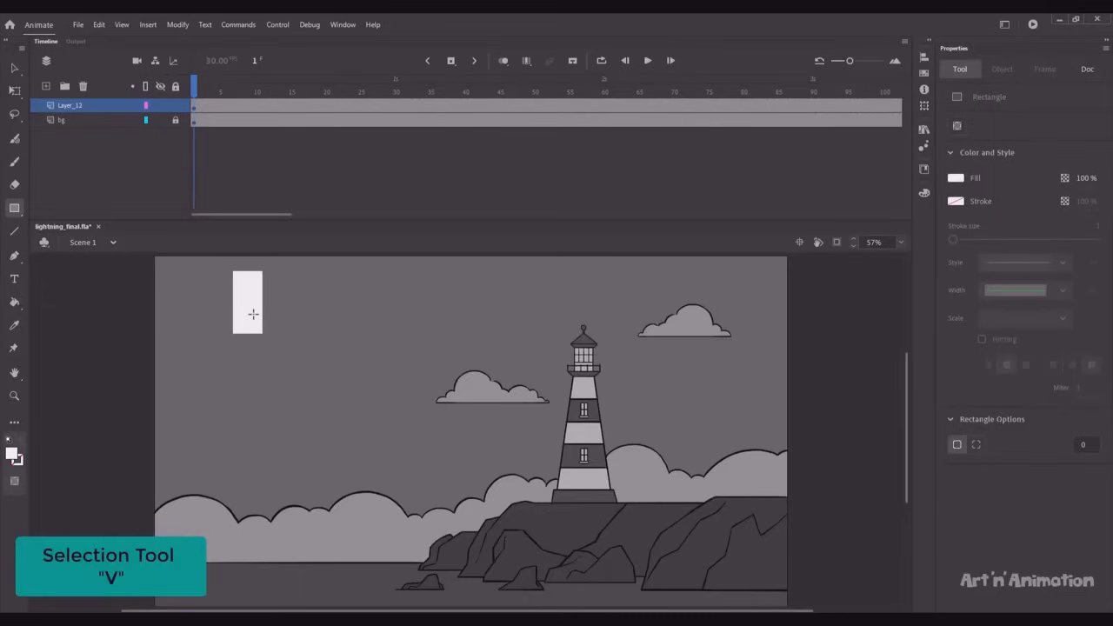
Reshape the white rectangle into the slanted, tapered upper segment of a lightning bolt starting above the stage edge.
key("v")
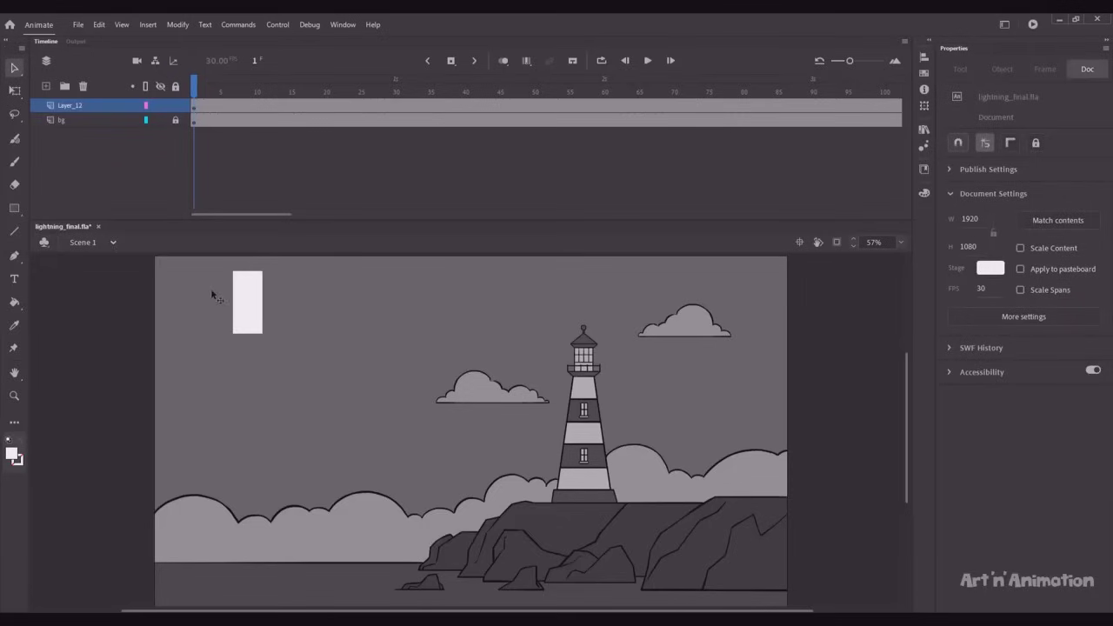
left_click_drag(908, 370, 907, 358)
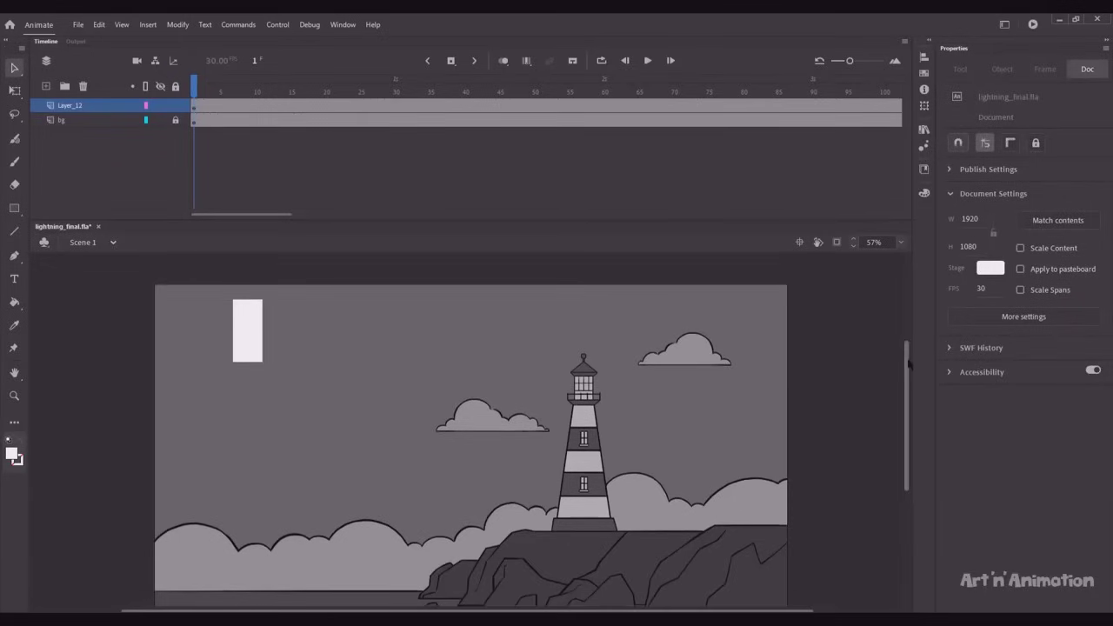
mouse_move(243, 319)
left_mouse_down()
mouse_move(203, 311)
mouse_move(190, 270)
mouse_move(238, 333)
mouse_move(224, 328)
mouse_move(193, 371)
left_mouse_up()
left_click(223, 318)
left_click_drag(193, 327, 220, 330)
left_click_drag(238, 357, 195, 327)
left_click_drag(217, 331, 278, 409)
left_click(275, 323)
Extend the bolt downward through several zigzag bends, ending in a thin point towards the lighthouse.
mouse_move(275, 396)
left_mouse_down()
mouse_move(325, 392)
mouse_move(284, 405)
left_mouse_up()
left_click_drag(259, 342, 271, 332)
left_click_drag(284, 402, 283, 383)
left_click_drag(279, 408, 317, 379)
left_click_drag(321, 389, 331, 430)
left_click_drag(331, 414, 317, 382)
left_click_drag(327, 422, 326, 445)
left_click_drag(335, 449, 351, 452)
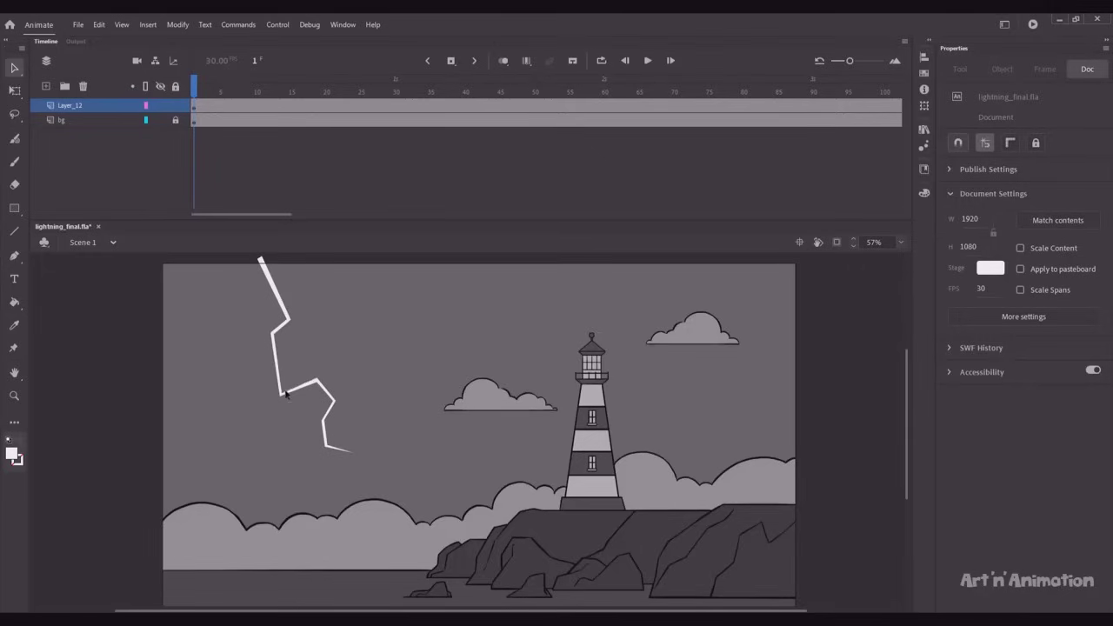
Pull a bent side branch with a small inner twig out of the left side of the bolt's middle segment.
mouse_move(276, 379)
left_mouse_down()
mouse_move(252, 426)
mouse_move(275, 368)
left_mouse_up()
left_click_drag(268, 409, 274, 375)
mouse_move(261, 399)
left_mouse_down()
mouse_move(240, 398)
mouse_move(250, 391)
mouse_move(245, 410)
left_mouse_up()
left_click_drag(252, 397, 259, 406)
left_click(252, 396)
Thin the corners of the bolt's left branch and redirect its pointed tip more steeply downward.
left_click_drag(191, 375, 337, 444)
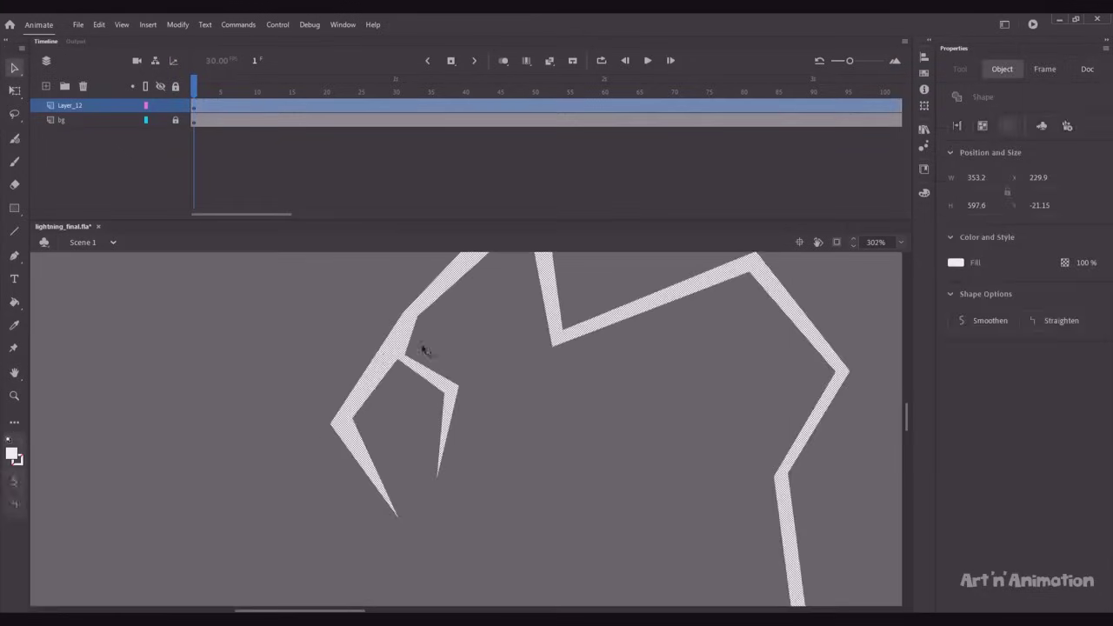
left_click(422, 351)
left_click_drag(404, 355, 393, 351)
left_click_drag(352, 419, 342, 424)
left_click_drag(388, 502, 356, 542)
key("ctrl+minus")
key("ctrl+minus")
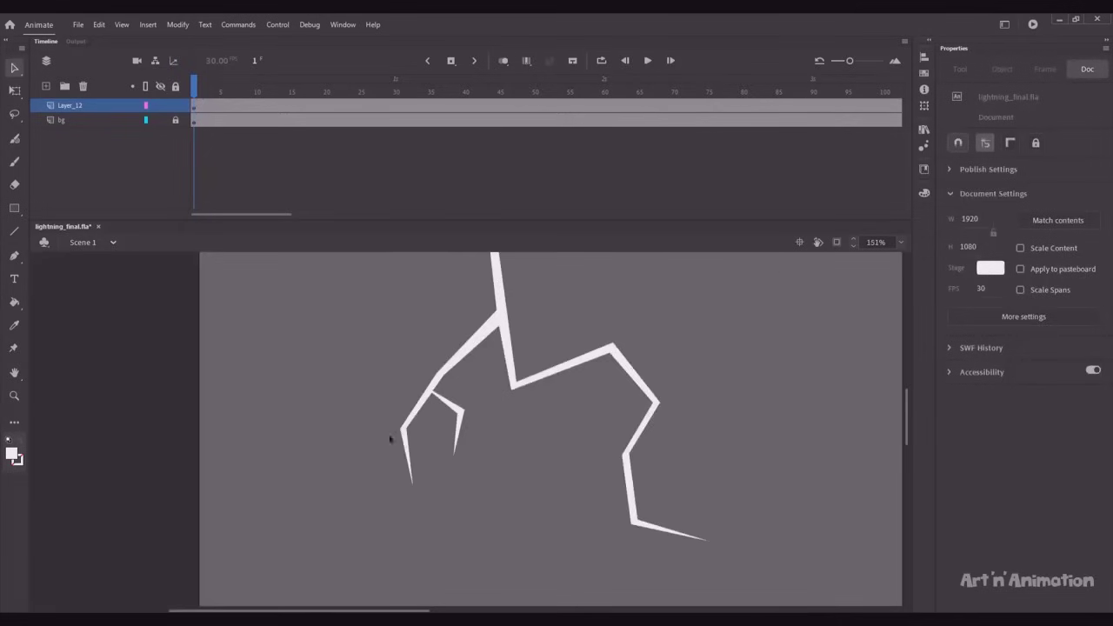
Add a thin forked twig reaching left from the middle of the bolt's left branch.
left_click_drag(342, 408, 329, 385)
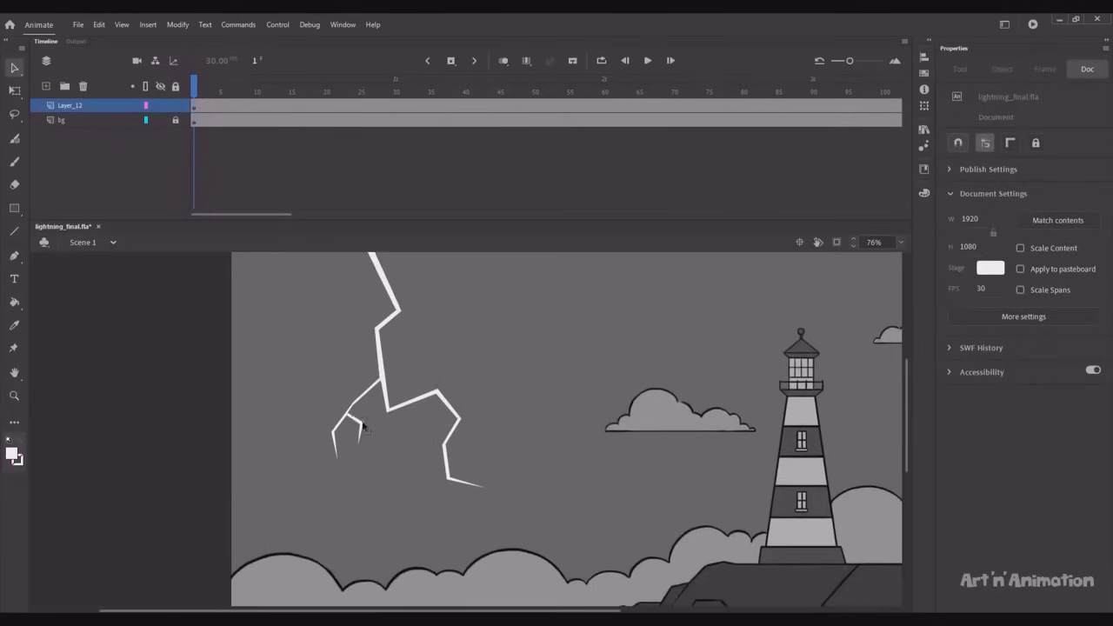
mouse_move(339, 422)
left_mouse_down()
mouse_move(332, 409)
mouse_move(344, 414)
left_mouse_up()
mouse_move(332, 411)
left_mouse_down()
mouse_move(305, 419)
mouse_move(327, 413)
left_mouse_up()
left_click_drag(305, 418, 341, 415)
Pull a zigzag branch down from the bolt's lower rising segment and save the document.
mouse_move(405, 405)
left_mouse_down()
mouse_move(419, 424)
mouse_move(411, 404)
left_mouse_up()
left_click_drag(427, 408, 415, 403)
left_click_drag(417, 418, 412, 433)
left_click_drag(412, 419, 422, 469)
key("ctrl+s")
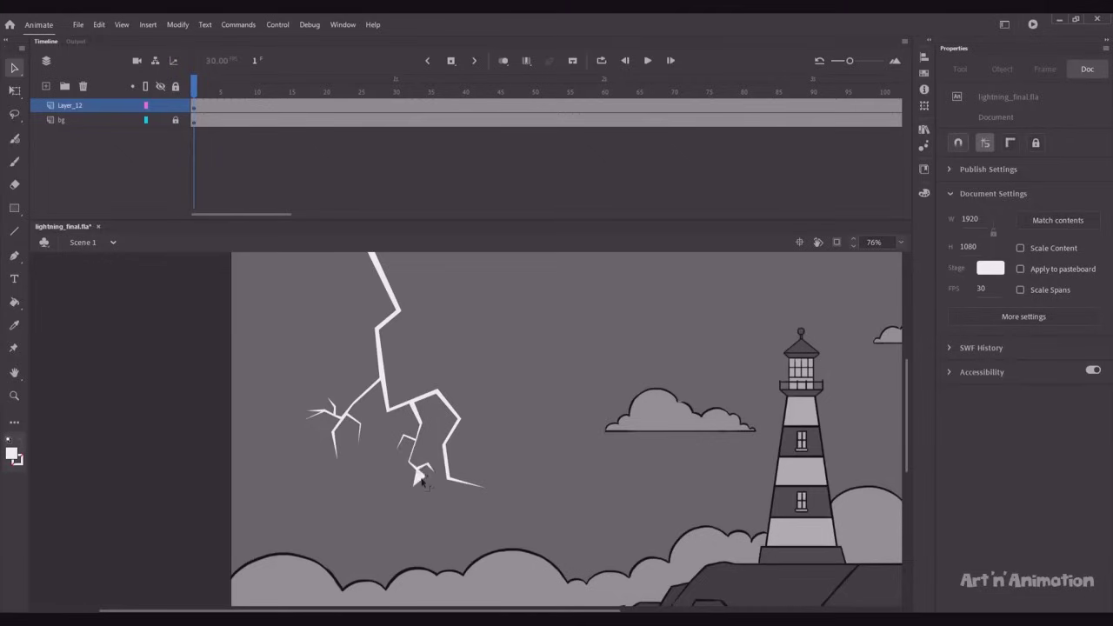
Add a forked twig at the bolt's right-hand bend and split its lower pointed tip into a fork.
mouse_move(449, 407)
left_mouse_down()
mouse_move(474, 390)
mouse_move(452, 405)
left_mouse_up()
mouse_move(466, 405)
left_mouse_down()
mouse_move(454, 407)
mouse_move(486, 406)
mouse_move(478, 399)
left_mouse_up()
mouse_move(465, 481)
left_mouse_down()
mouse_move(489, 471)
mouse_move(466, 481)
left_mouse_up()
mouse_move(483, 484)
left_mouse_down()
mouse_move(471, 481)
mouse_move(478, 476)
left_mouse_up()
scroll(475, 480, "down", 2)
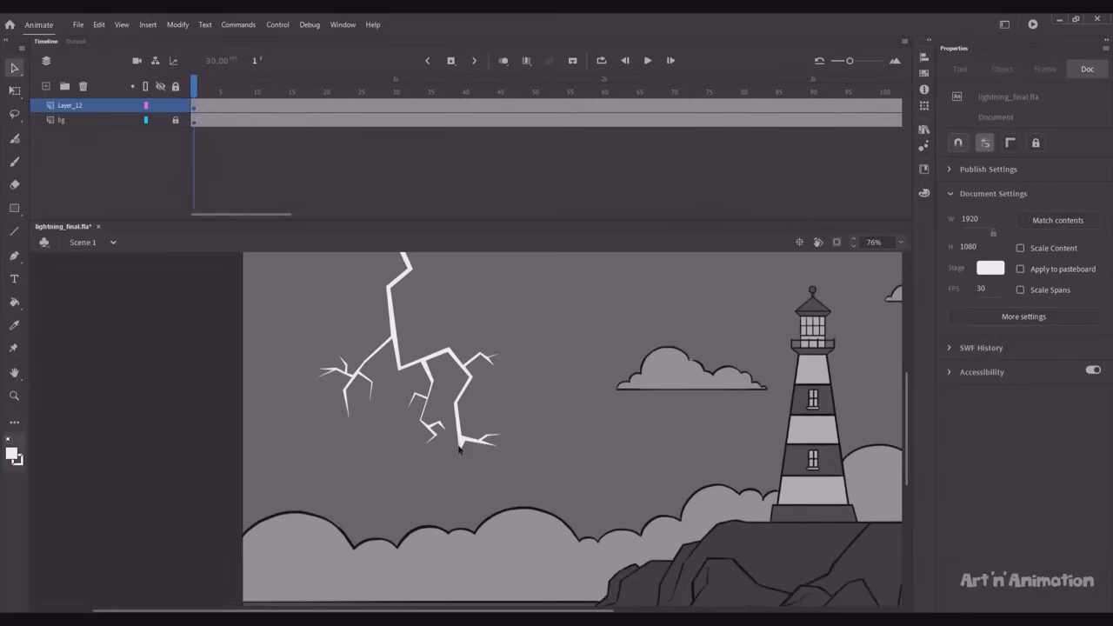
Add a downward stub at the bolt's lower end, a hooked branch on its upper trunk, and a twig on its lower right.
left_click_drag(459, 447, 460, 444)
mouse_move(393, 310)
left_mouse_down()
mouse_move(415, 301)
mouse_move(395, 310)
left_mouse_up()
left_click_drag(401, 295, 428, 320)
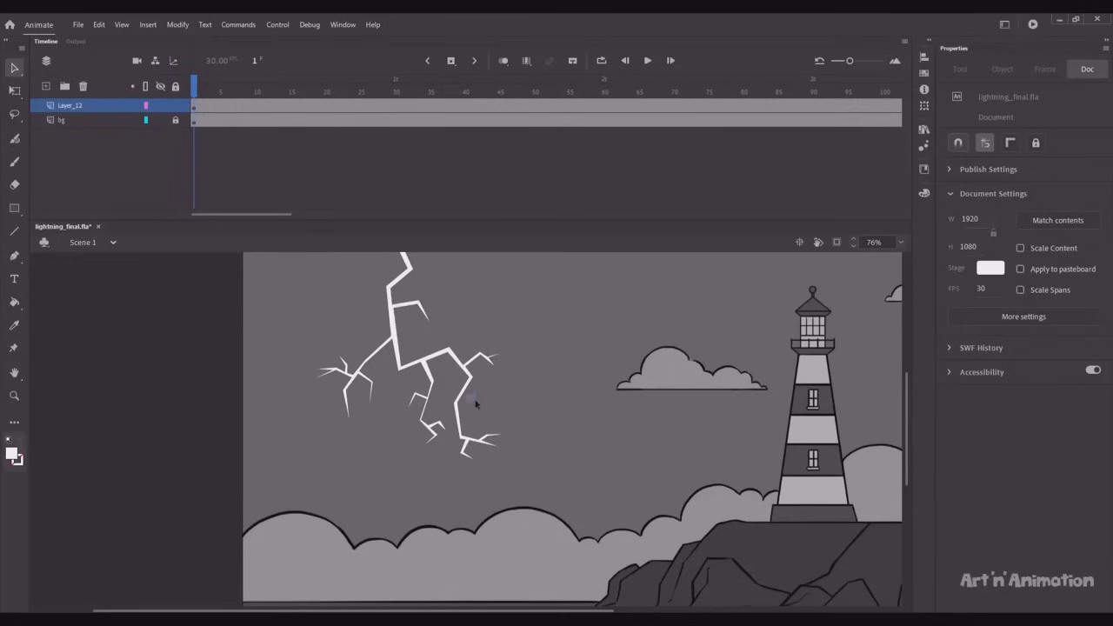
left_click_drag(467, 387, 477, 399)
Draw a second small white rectangle in the sky to the left of the lightning bolt.
key("r")
left_click_drag(279, 275, 303, 311)
key("v")
left_click_drag(290, 256, 294, 313)
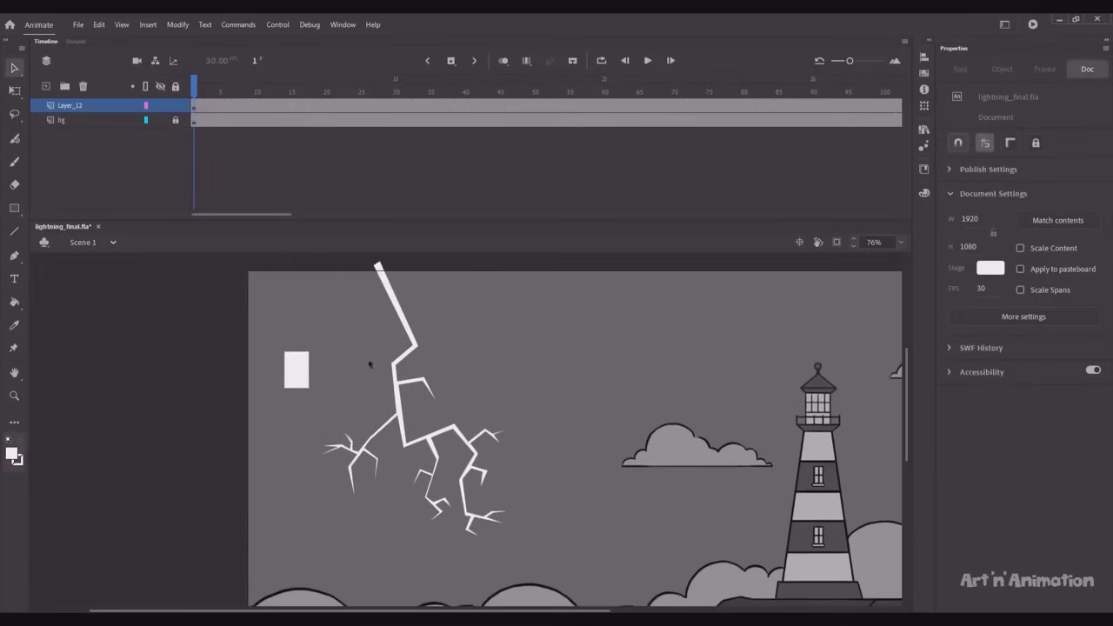
Extend the hooked upper branch of the main bolt to the right and fork its tip.
left_click_drag(429, 387, 437, 385)
left_click_drag(435, 377, 444, 365)
key("z")
left_click_drag(418, 366, 463, 385)
key("v")
left_click_drag(444, 496, 472, 522)
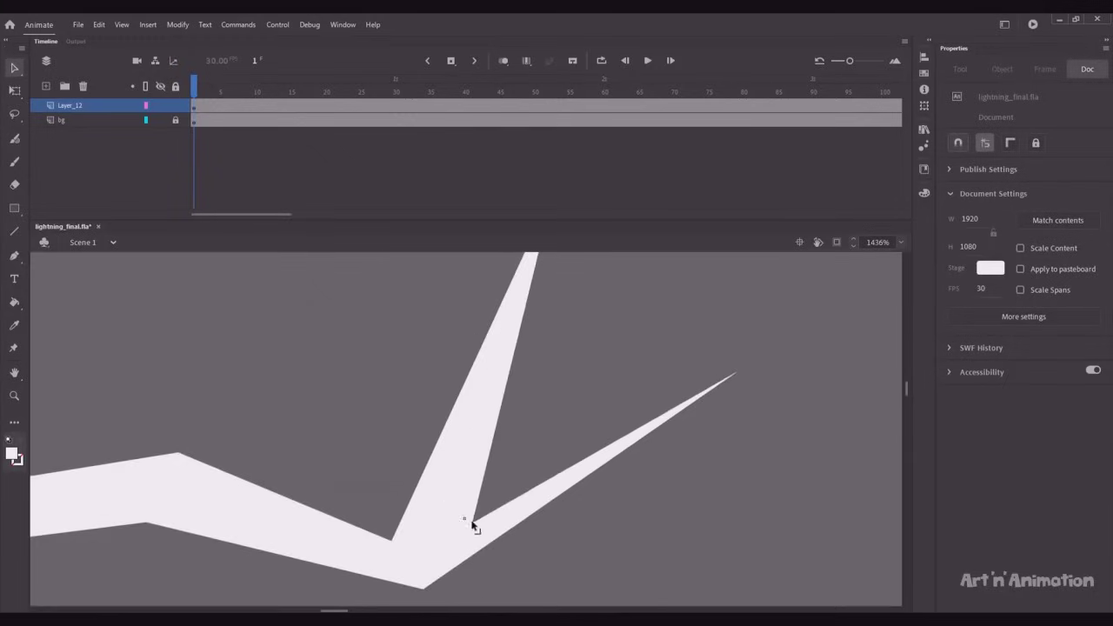
Adjust the corner points of the upper branch's forked tip to make its twigs thinner.
left_click_drag(394, 541, 422, 557)
key("ctrl+minus")
key("ctrl+minus")
left_click_drag(473, 457, 464, 464)
key("ctrl+minus")
left_click_drag(374, 448, 375, 451)
left_click_drag(429, 447, 433, 444)
key("ctrl+minus")
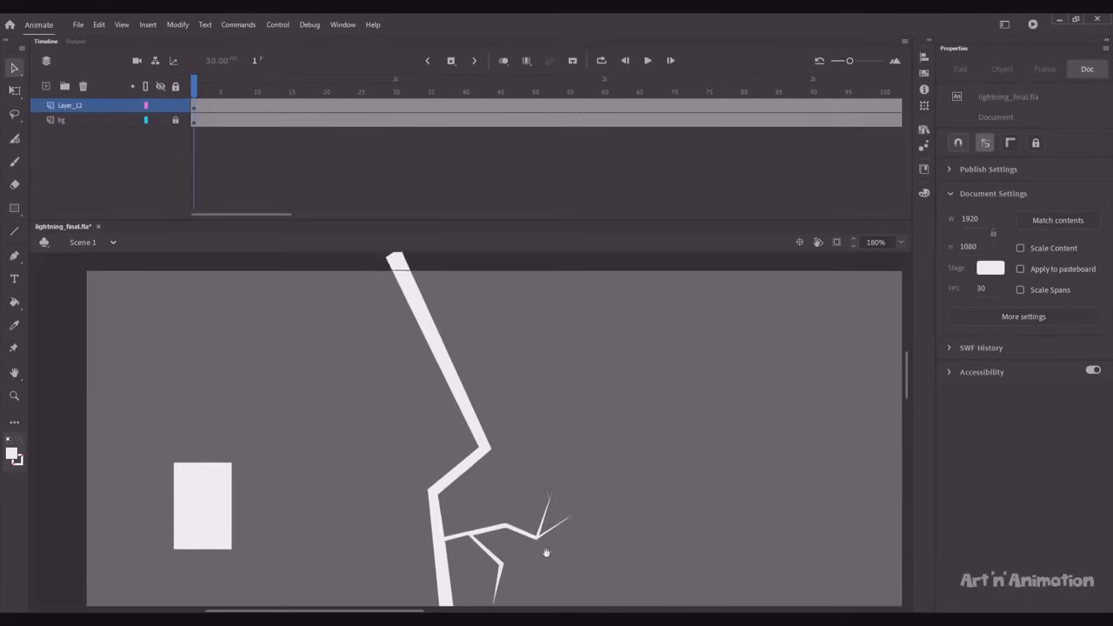
Pull a long branch rightward from the top of the main bolt and add downward and rightward twigs to it.
left_click_drag(443, 329, 487, 325)
left_click_drag(454, 304, 513, 323)
left_click_drag(499, 328, 504, 377)
left_click_drag(527, 360, 519, 339)
left_click_drag(511, 357, 551, 353)
mouse_move(532, 339)
left_mouse_down()
mouse_move(530, 352)
mouse_move(564, 351)
mouse_move(534, 355)
left_mouse_up()
left_click_drag(563, 353, 502, 353)
Reshape the second rectangle into a narrow tapered bar that starts just above the stage's upper edge.
left_click_drag(400, 365, 536, 362)
left_click_drag(472, 382, 455, 279)
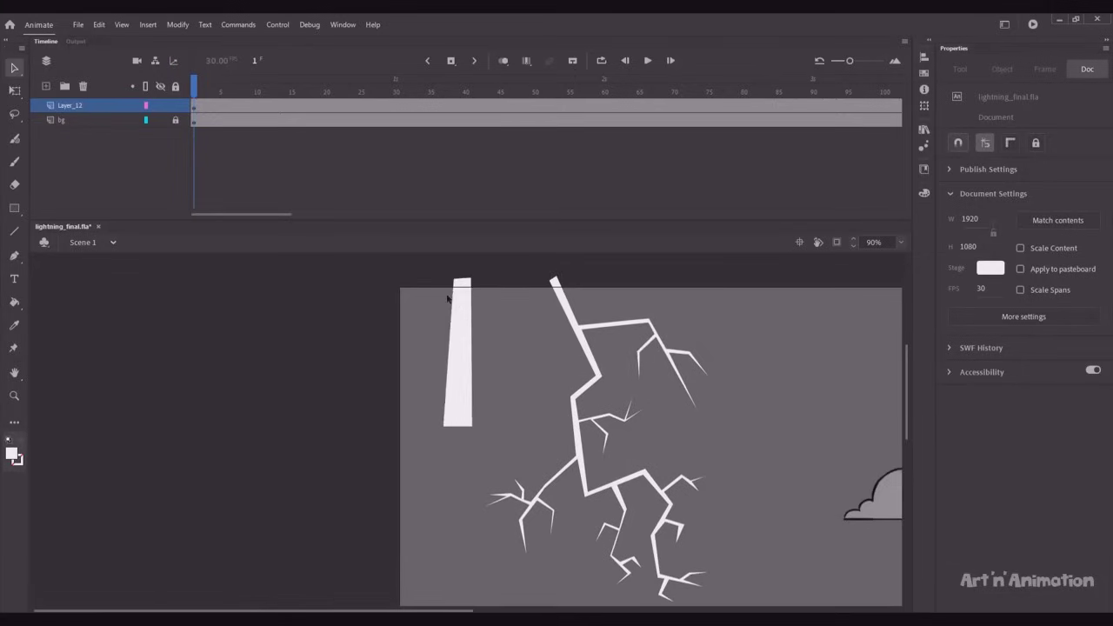
left_click_drag(472, 426, 452, 373)
left_click_drag(496, 365, 462, 371)
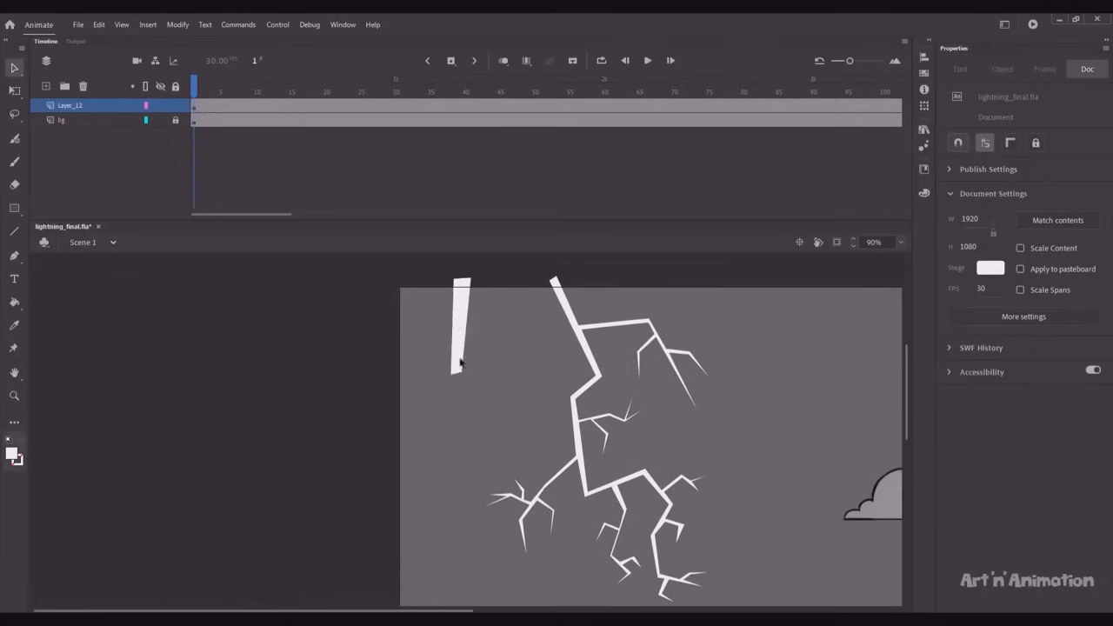
Bend the tapered bar into the zigzag trunk of a second lightning bolt and lengthen its lower end.
left_click_drag(454, 323, 428, 295)
mouse_move(465, 325)
left_mouse_down()
mouse_move(434, 295)
mouse_move(463, 332)
left_mouse_up()
left_click_drag(441, 335, 460, 333)
left_click_drag(462, 371, 472, 439)
left_click_drag(452, 373, 440, 448)
left_click_drag(446, 394, 433, 385)
mouse_move(468, 387)
left_mouse_down()
mouse_move(437, 387)
mouse_move(479, 353)
mouse_move(455, 351)
mouse_move(484, 375)
left_mouse_up()
Lengthen the second bolt into a long lower spike and add a hooked upper branch and forked middle branch on its right.
left_click(448, 362)
left_click(400, 340)
left_click_drag(471, 362, 455, 342)
left_click_drag(466, 396, 485, 390)
left_click_drag(461, 377, 461, 478)
left_click_drag(485, 390, 515, 397)
left_click_drag(476, 392, 476, 383)
mouse_move(493, 387)
left_mouse_down()
mouse_move(504, 374)
mouse_move(493, 386)
left_mouse_up()
left_click_drag(506, 374, 523, 372)
left_click_drag(520, 415, 518, 385)
Pull a bent, pointed limb and a small twig out of the left side of the second bolt.
left_click_drag(442, 398, 421, 434)
left_click_drag(439, 442, 438, 344)
left_click_drag(428, 382, 407, 391)
left_click_drag(434, 351, 419, 344)
left_click_drag(356, 349, 359, 393)
Refine the small twig and reshape the upper part of the second bolt's left limb.
key("ctrl+minus")
key("z")
left_click_drag(212, 273, 485, 419)
key("ctrl+minus")
key("ctrl+minus")
key("ctrl+minus")
left_click_drag(382, 348, 351, 357)
key("v")
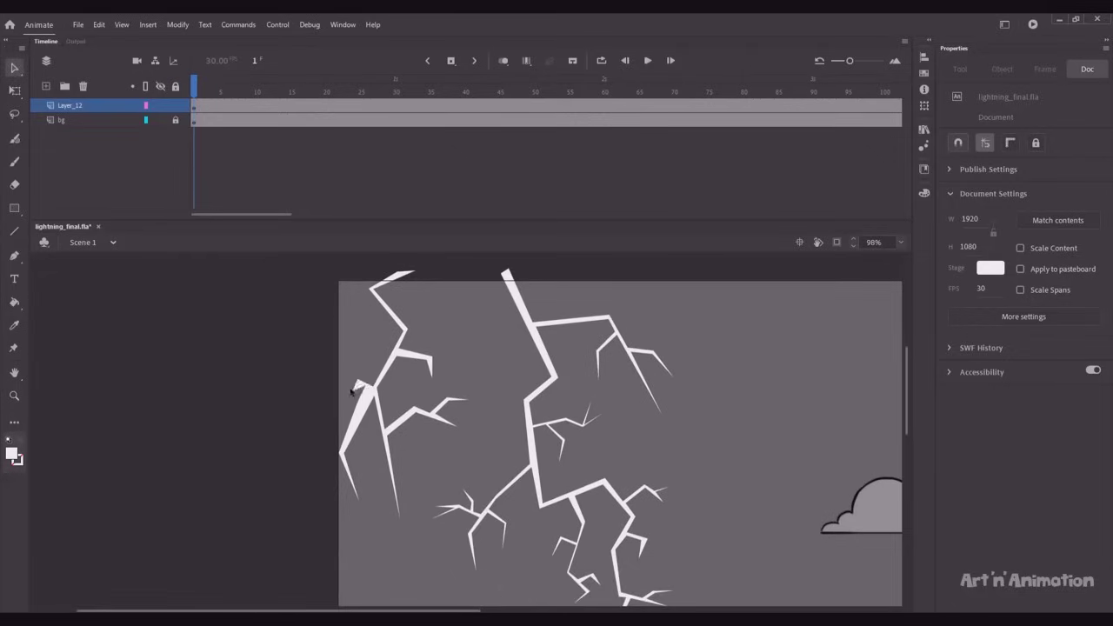
left_click_drag(361, 390, 353, 386)
left_click_drag(351, 441, 379, 372)
left_click_drag(341, 337, 325, 363)
Add a bent branch on the right of the second bolt's long lower spike and stretch the spike's tip.
left_click(385, 438)
left_click_drag(405, 426, 430, 413)
left_click_drag(416, 403, 407, 424)
left_click_drag(421, 442, 436, 417)
left_click_drag(439, 417, 452, 428)
left_click_drag(412, 469, 416, 492)
Bend the lower end of the second bolt's left limb into a zigzag with a pointed tip.
left_click_drag(362, 429, 374, 474)
mouse_move(372, 453)
left_mouse_down()
mouse_move(362, 455)
mouse_move(374, 483)
mouse_move(359, 456)
left_mouse_up()
key("ctrl+z")
left_click_drag(376, 454, 374, 426)
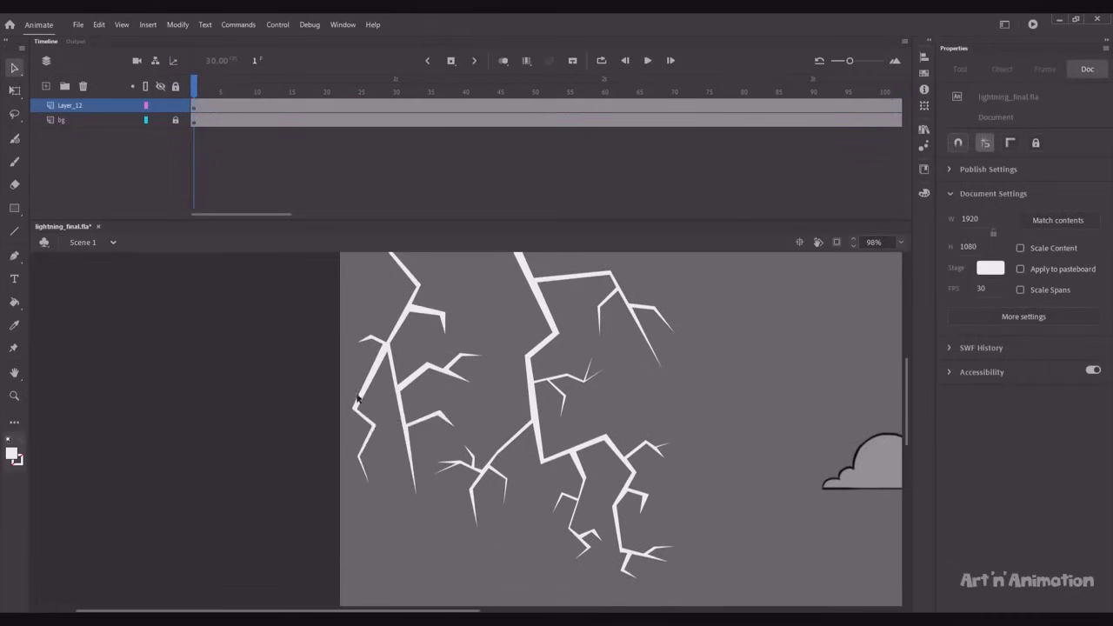
Add more small twigs to the second bolt's left limb and refine its lower branches.
left_click_drag(386, 351, 389, 349)
left_click_drag(379, 352, 381, 351)
left_click_drag(338, 401, 367, 342)
left_click_drag(395, 383, 402, 380)
left_click_drag(408, 376, 417, 399)
left_click_drag(418, 391, 423, 469)
key("ctrl+minus")
left_click_drag(452, 400, 447, 395)
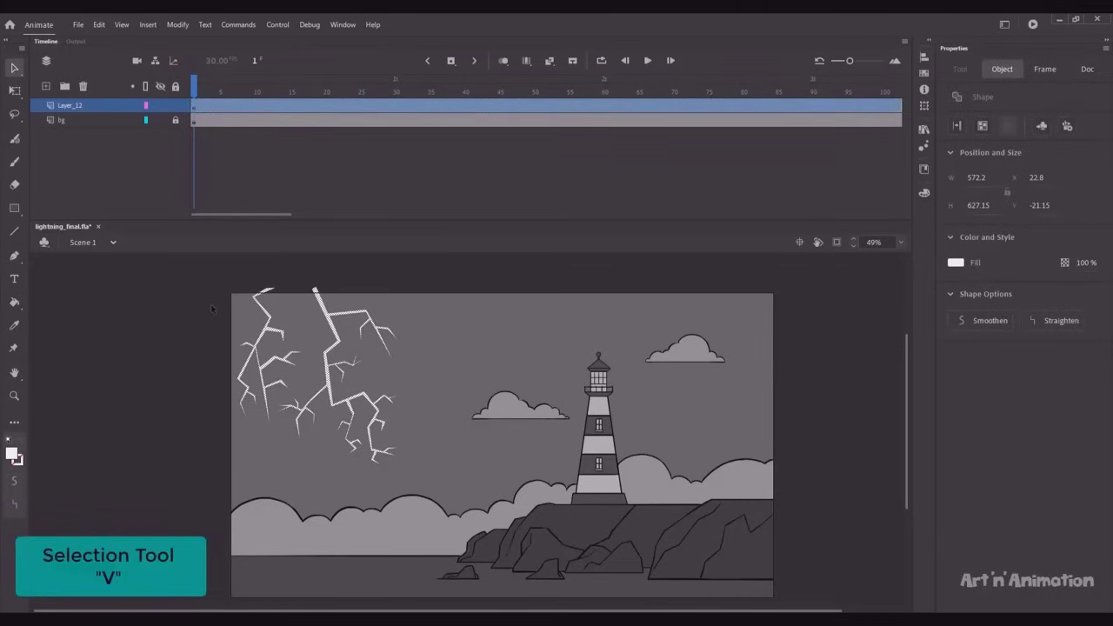
Convert both lightning bolts together into a Graphic symbol named "Main lightning".
left_click_drag(199, 278, 484, 533)
key("F8")
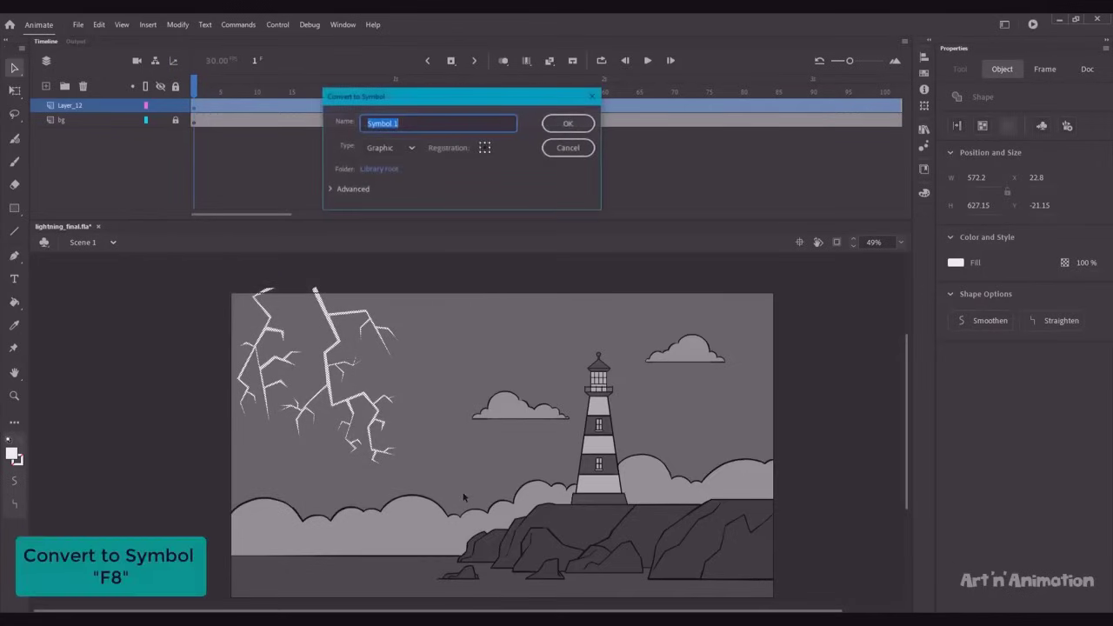
type("MAin lightning")
left_click(379, 123)
key("BackSpace")
type("a")
key("Return")
Inside the Main lightning symbol, add a second layer, extend both layers to frame 10, and return to frame 1.
double_click(334, 324)
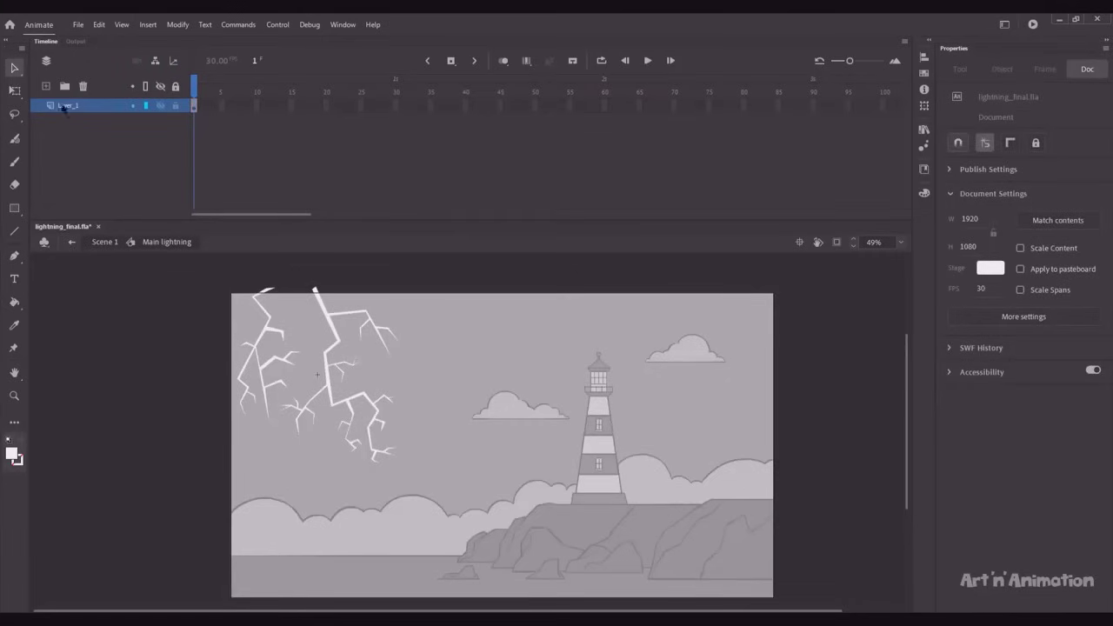
left_click(47, 87)
left_click_drag(256, 106, 258, 120)
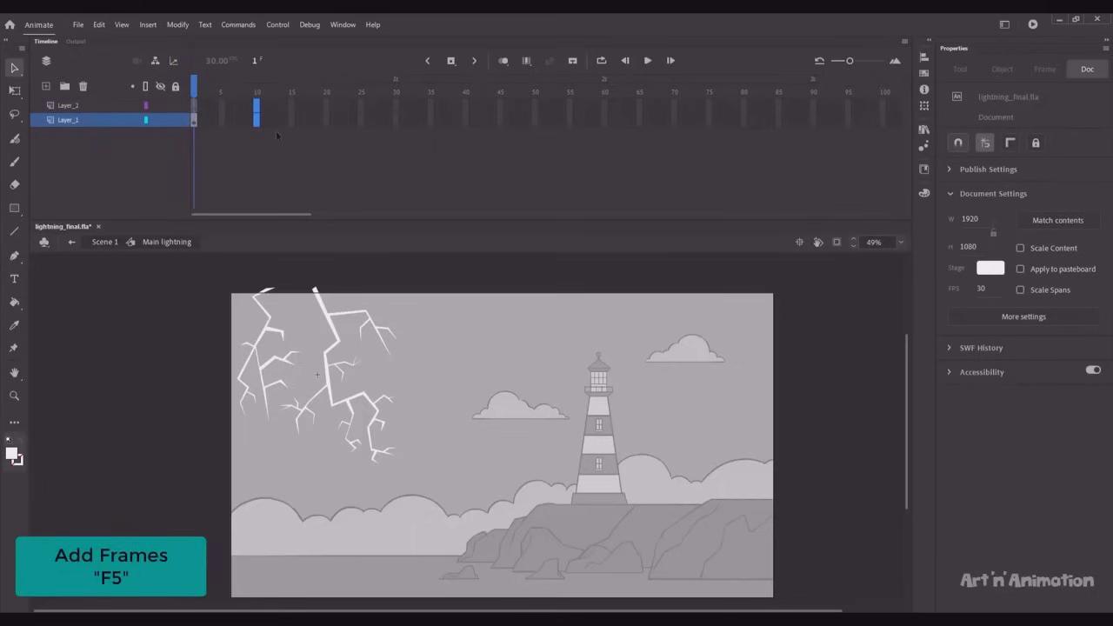
key("F5")
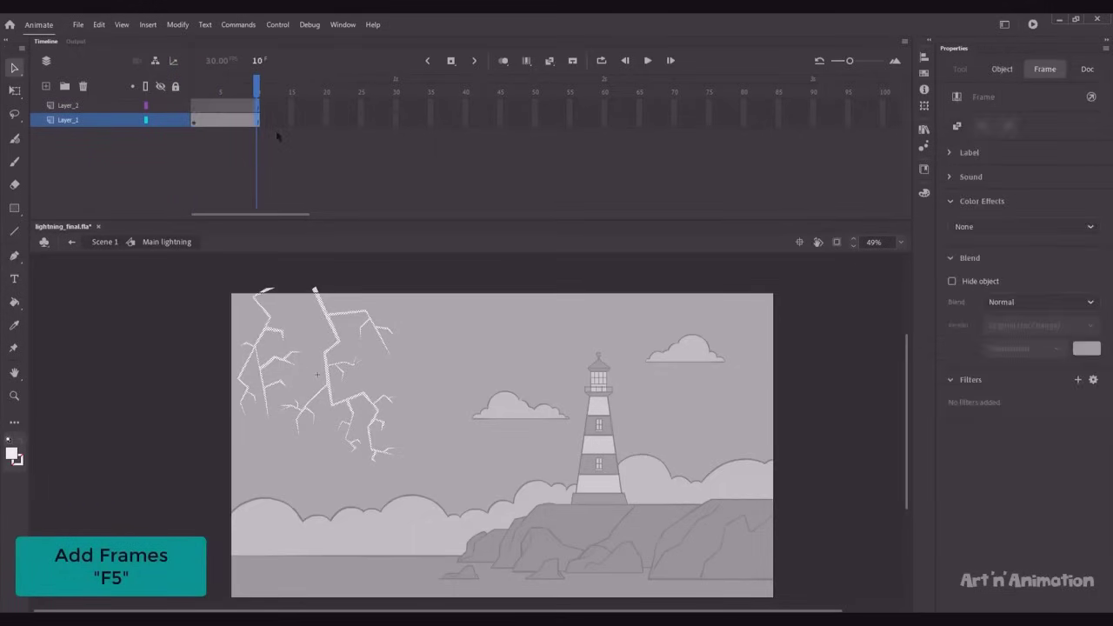
left_click_drag(256, 90, 180, 97)
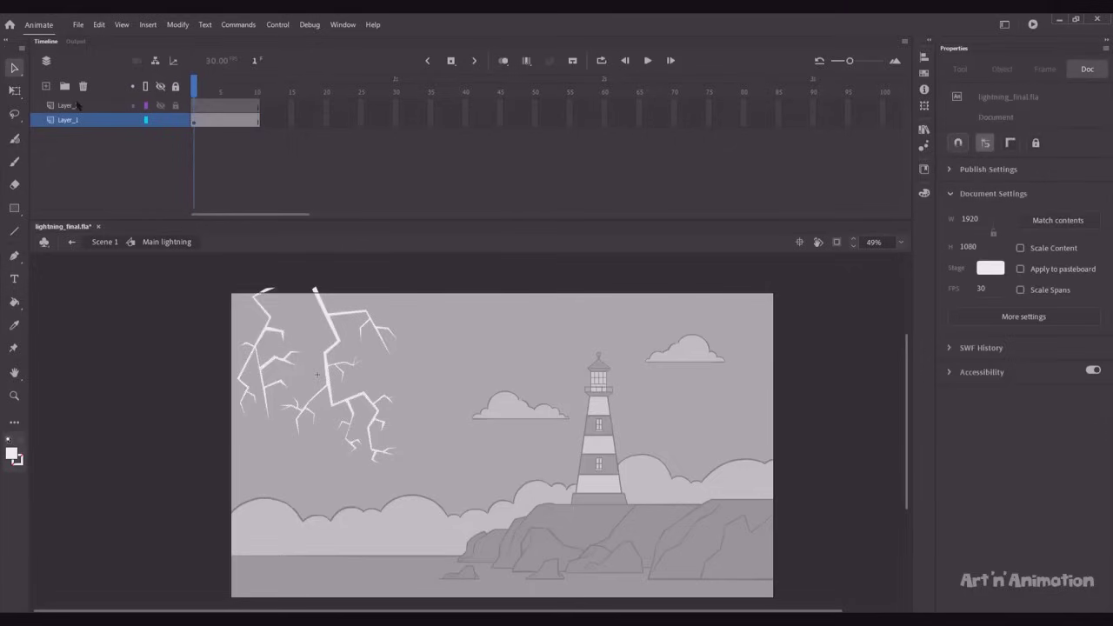
Lock the lightning artwork's Layer_1 and make Layer_2 the active layer.
left_click(153, 120)
left_click(175, 120)
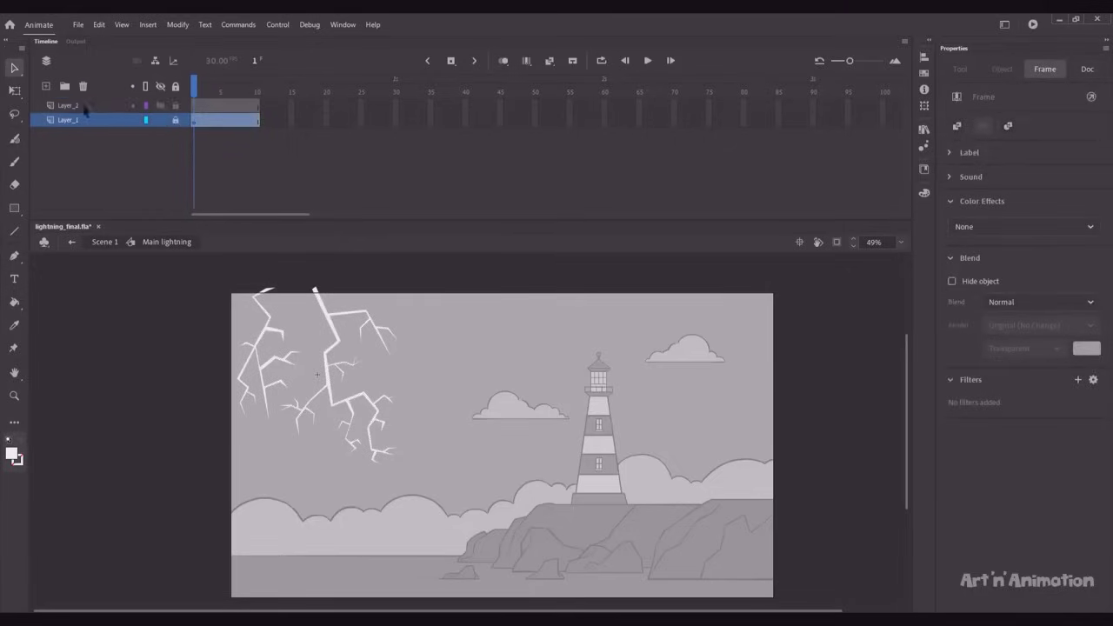
left_click(104, 105)
left_click(294, 201)
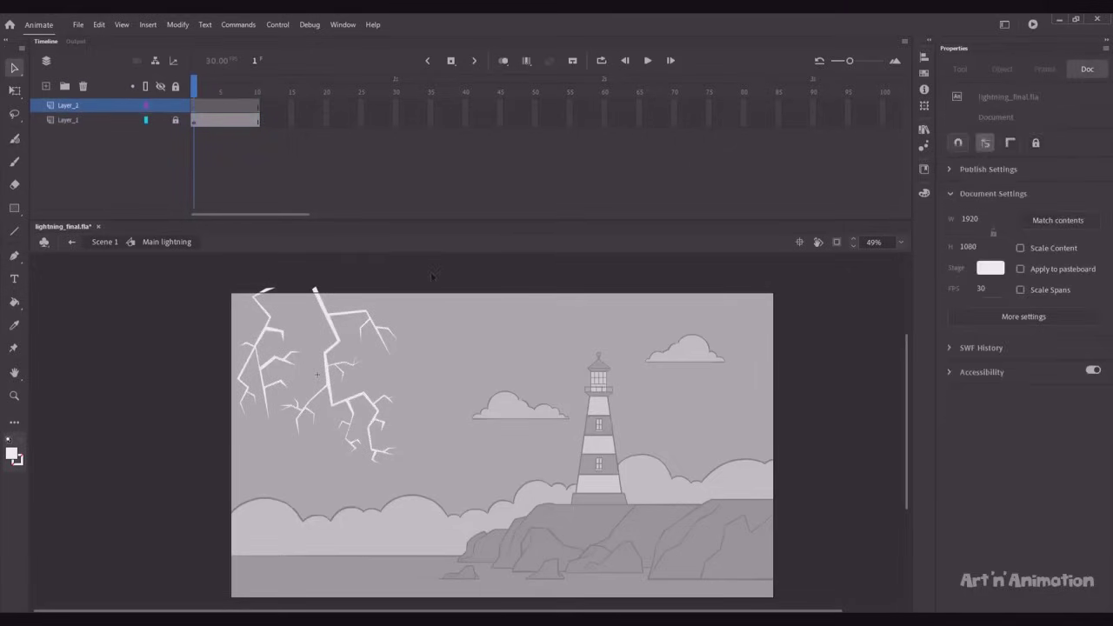
Draw a rectangle about 230 by 160 px on Layer_2, covering the top of the left lightning bolt.
key("t")
key("r")
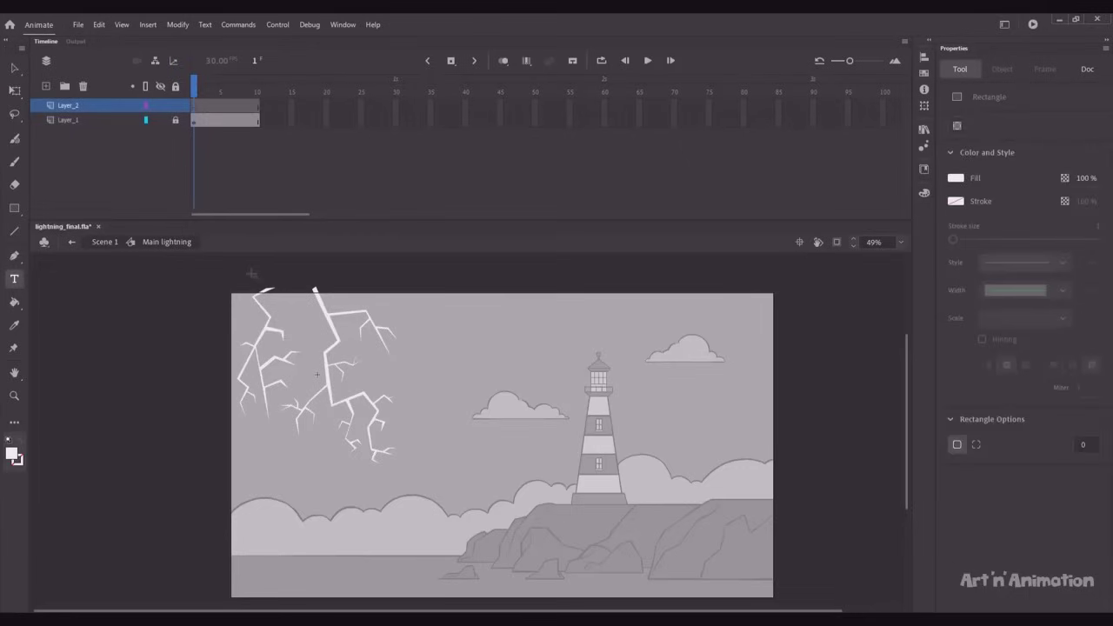
left_click_drag(240, 270, 338, 347)
left_click_drag(308, 321, 305, 315)
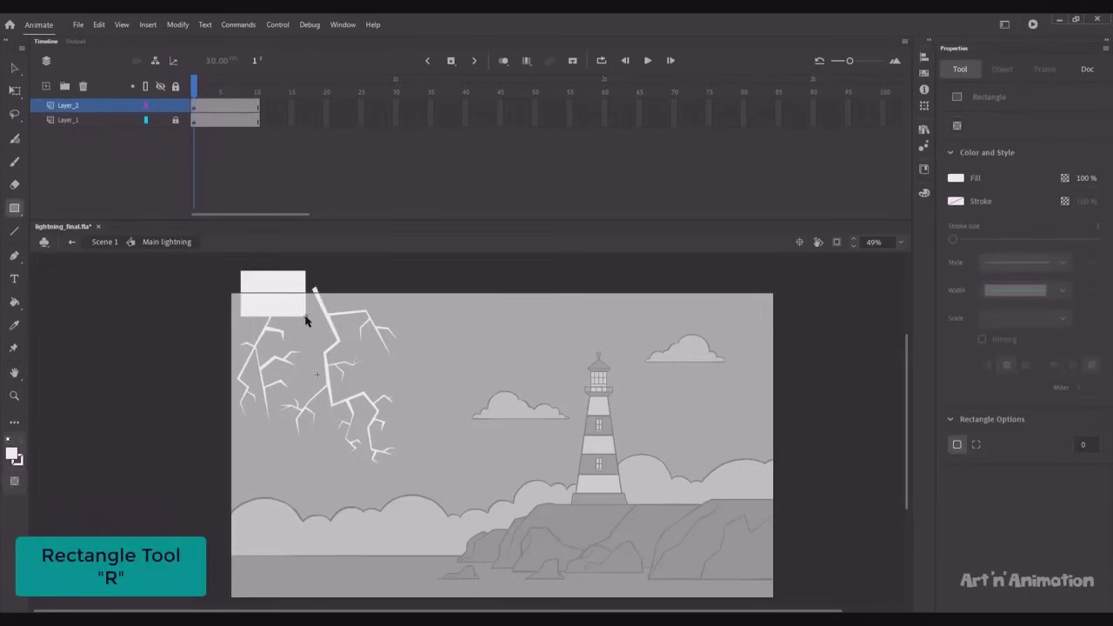
key("v")
left_click(295, 305)
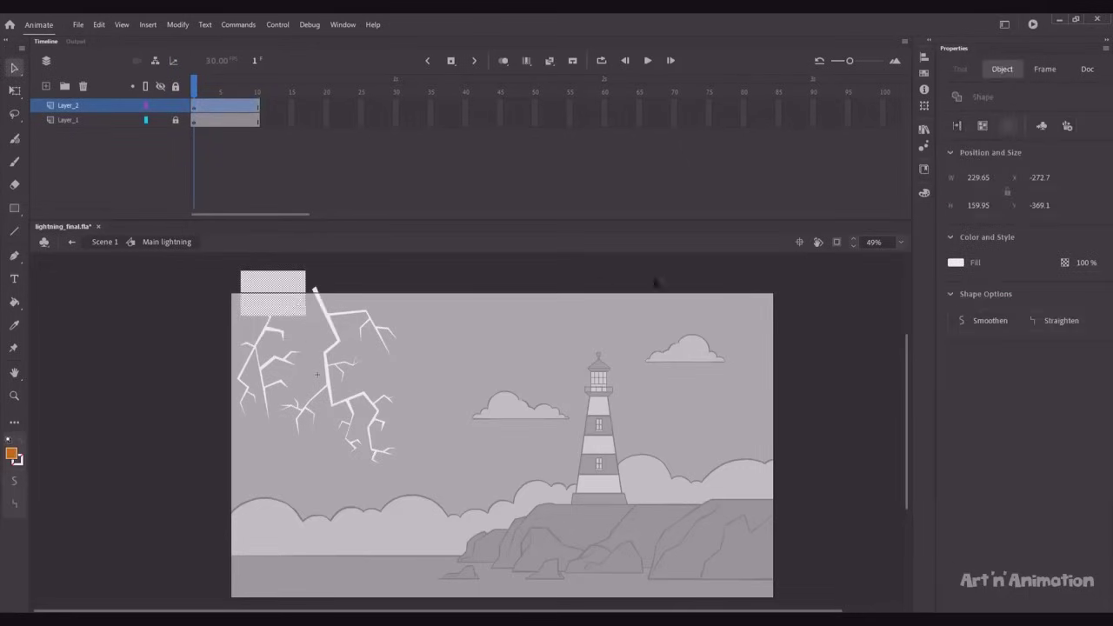
Fill the rectangle with golden orange and adjust the fill's opacity.
left_click(956, 263)
left_click(862, 343)
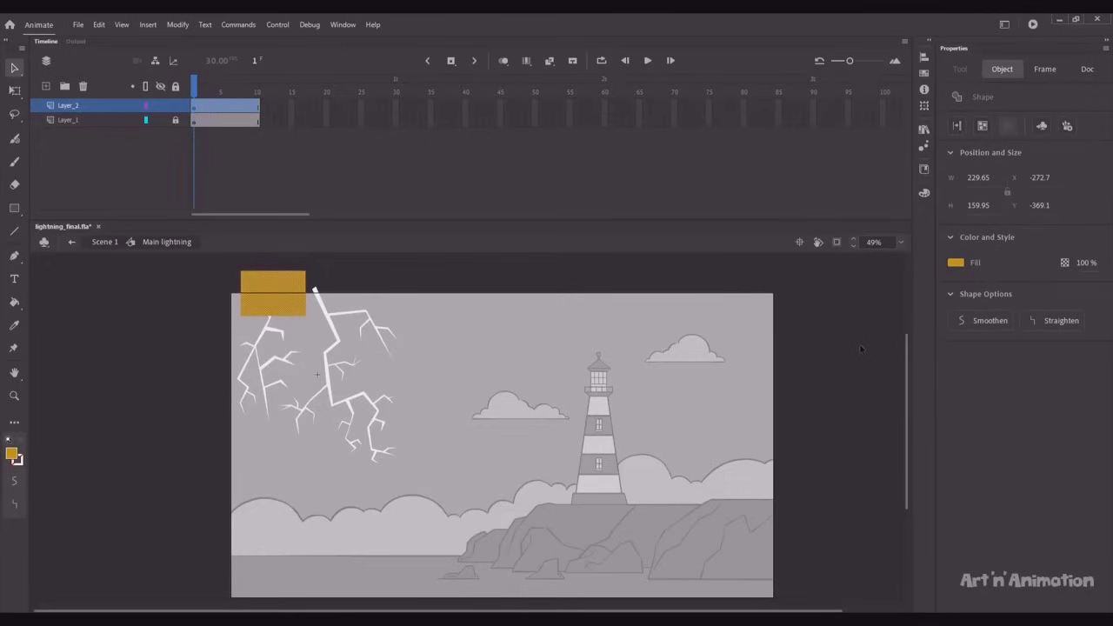
left_click_drag(1083, 261, 1052, 262)
left_click(402, 311)
Add a keyframe at frame 2 of Layer_2 and reshape the orange rectangle to cover all but the lowest tips of the lightning.
left_click(200, 105)
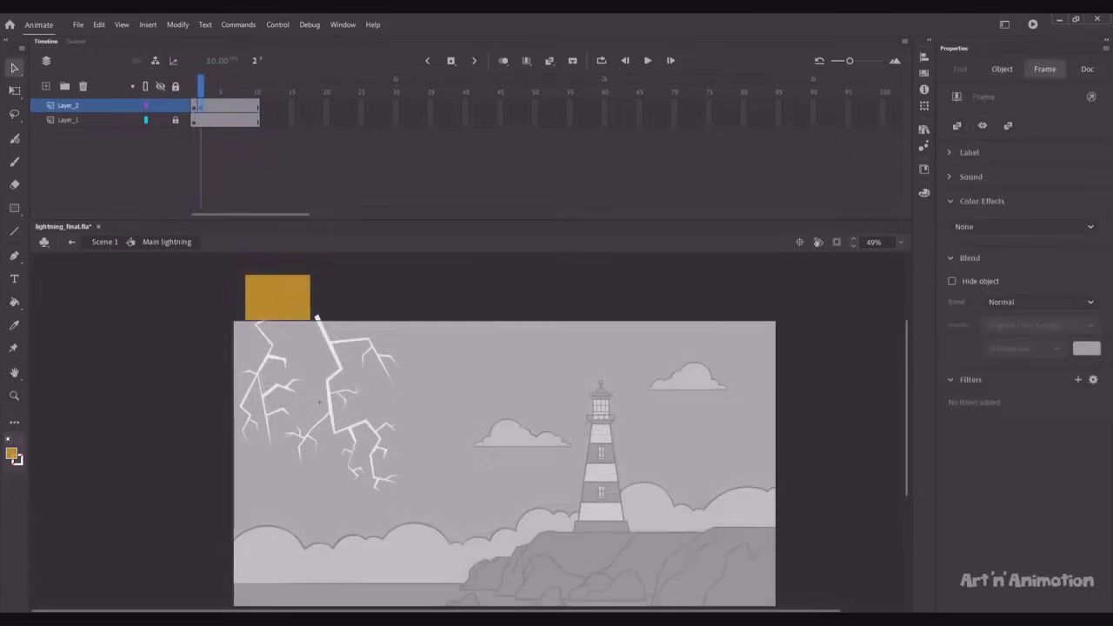
key("F6")
left_click(245, 324)
left_click_drag(245, 323, 237, 440)
left_click_drag(311, 321, 435, 372)
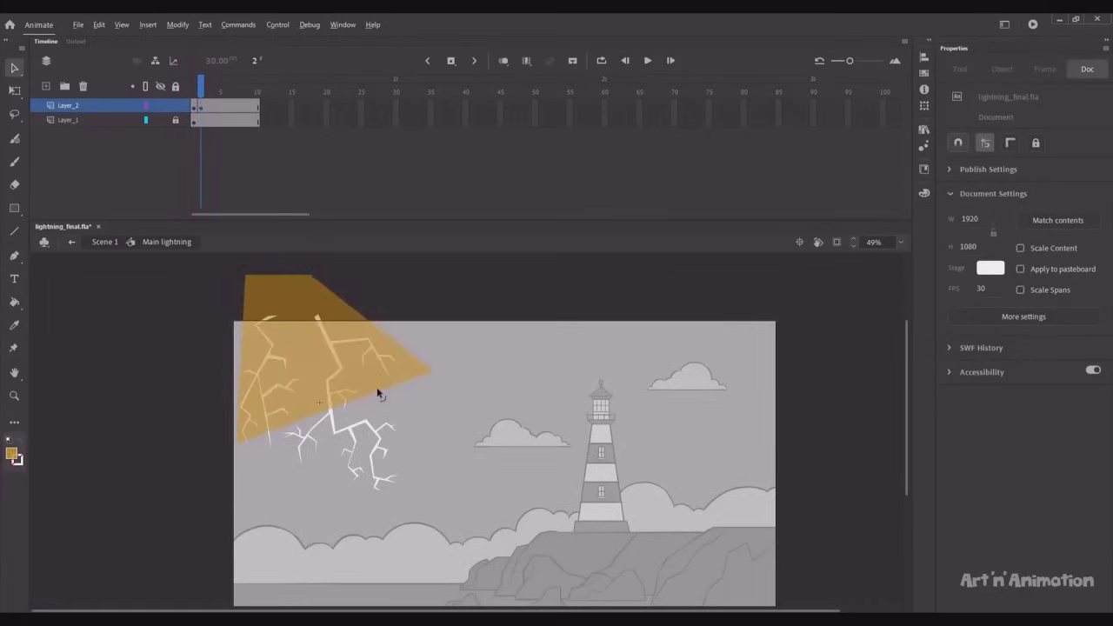
left_click_drag(377, 392, 367, 466)
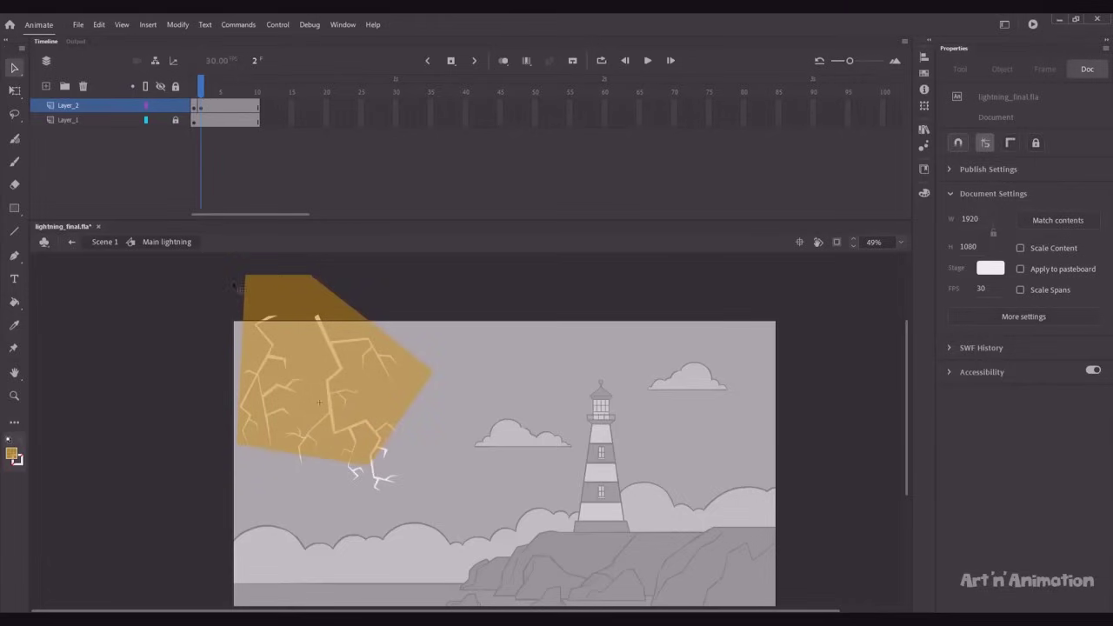
Add a keyframe at frame 3 of Layer_2 and extend the orange shape's bottom corner to cover the remaining lightning tips.
left_click(207, 107)
key("F6")
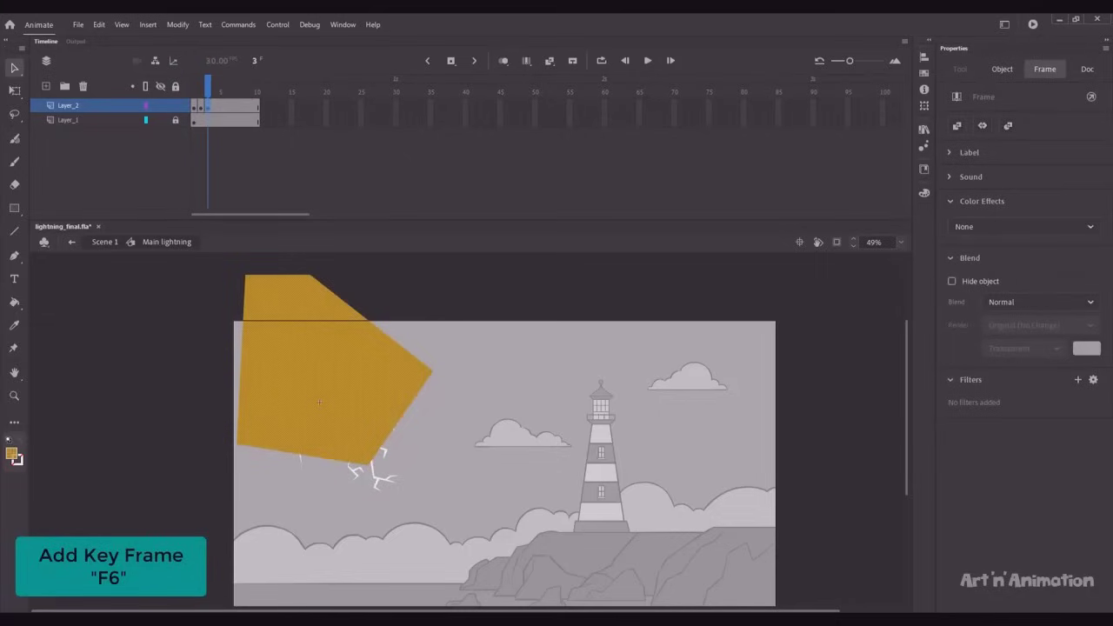
left_click(234, 346)
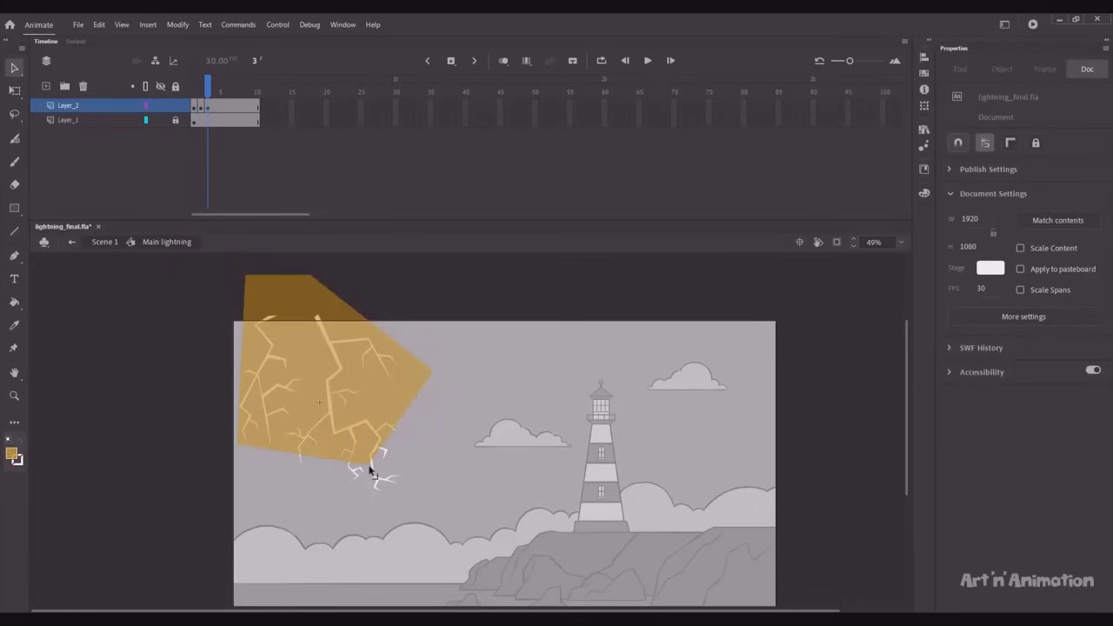
left_click_drag(370, 471, 412, 521)
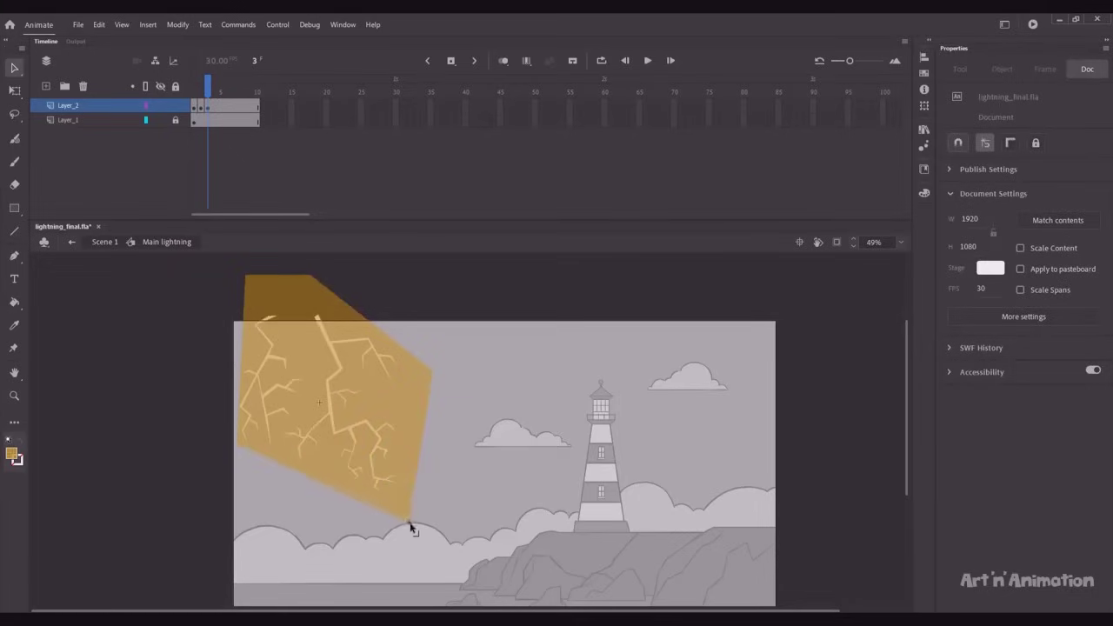
Turn Layer_2 into a mask over the lightning artwork and scrub through to frame 10 to check the reveal.
right_click(95, 110)
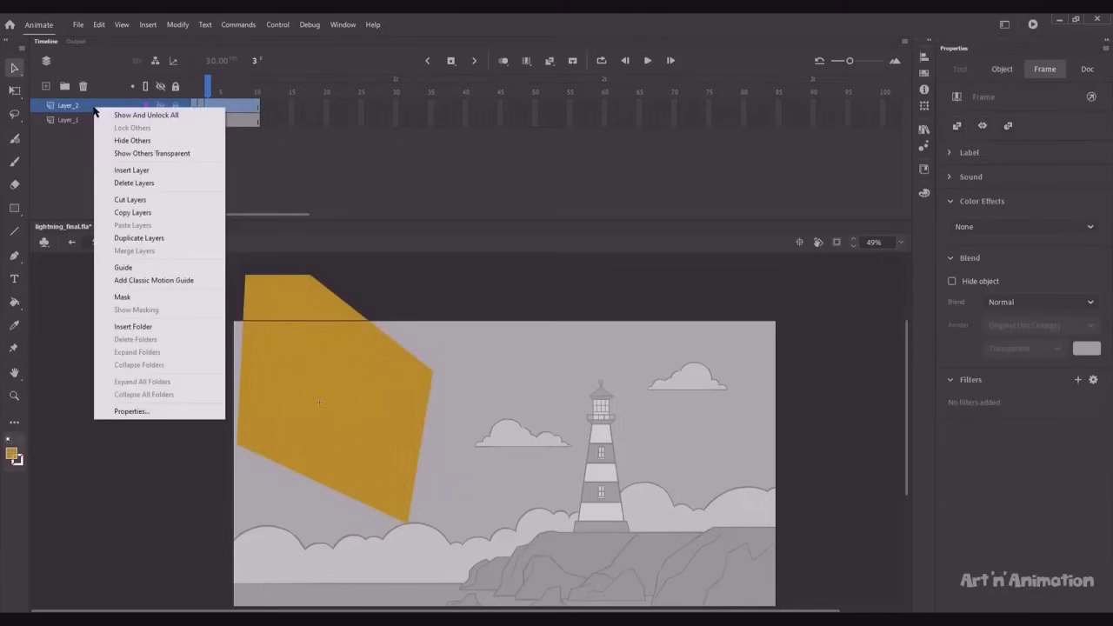
left_click(122, 296)
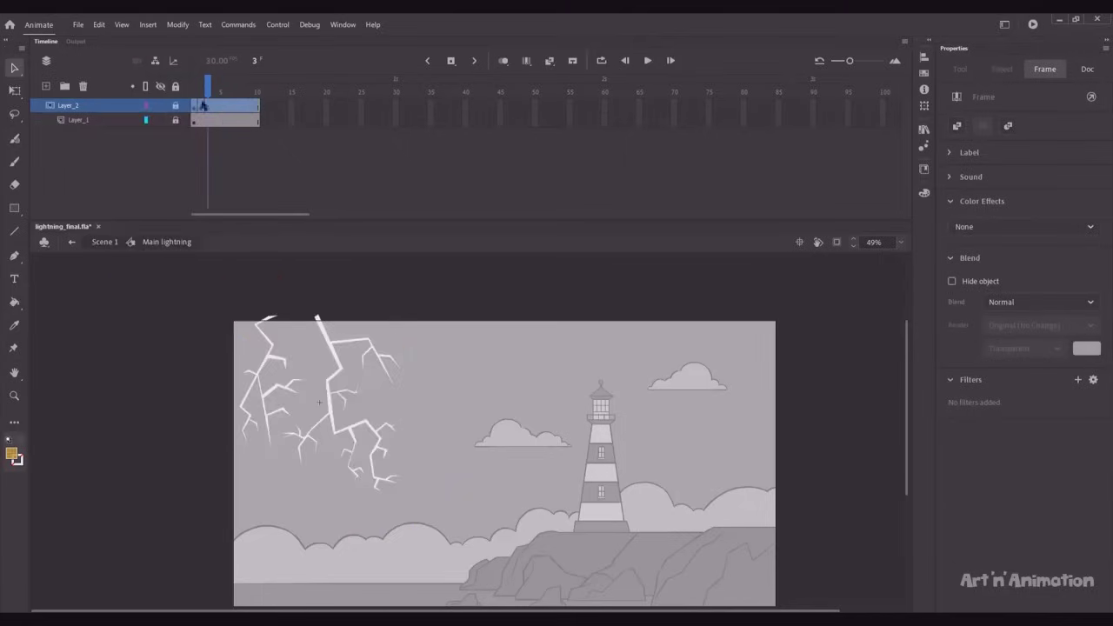
left_click_drag(207, 91, 258, 91)
Return to Scene 1 and insert a blank keyframe at frame 10 of Layer_12 to end the lightning there.
left_click(103, 241)
left_click(260, 113)
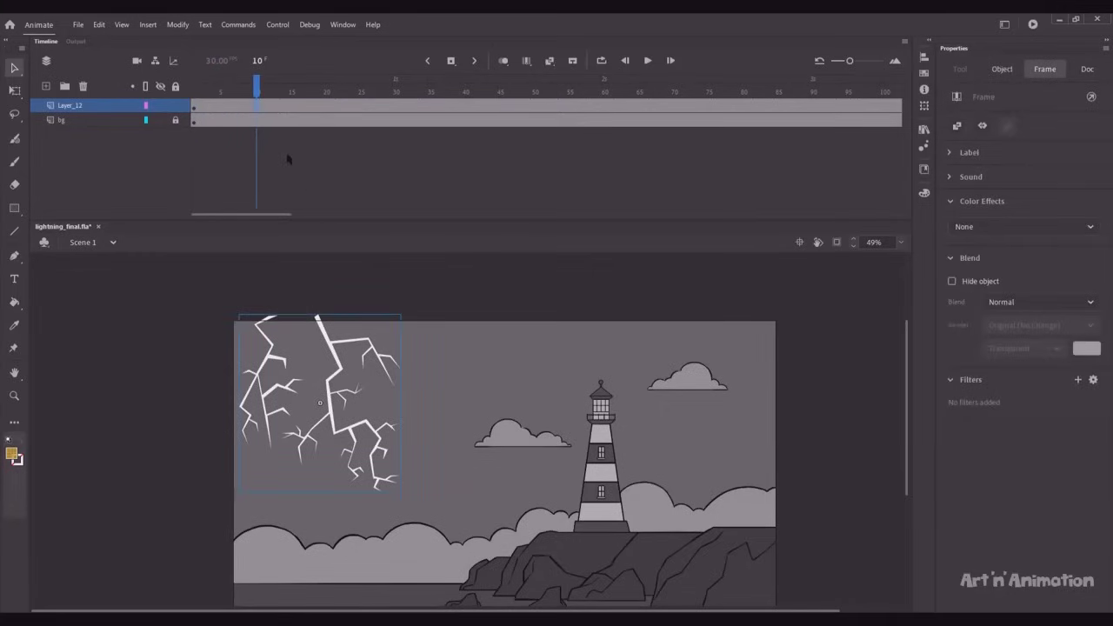
key("F7")
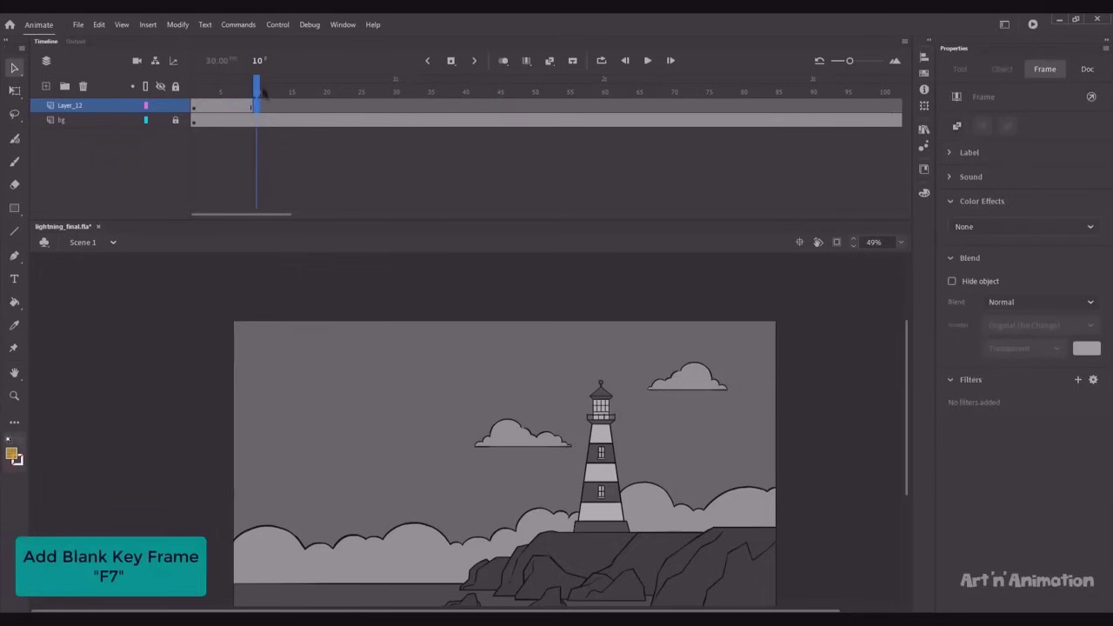
left_click_drag(259, 90, 234, 91)
Add a new layer above bg and shift the lightning span on Layer_12 so it starts at frame 10.
left_click(65, 120)
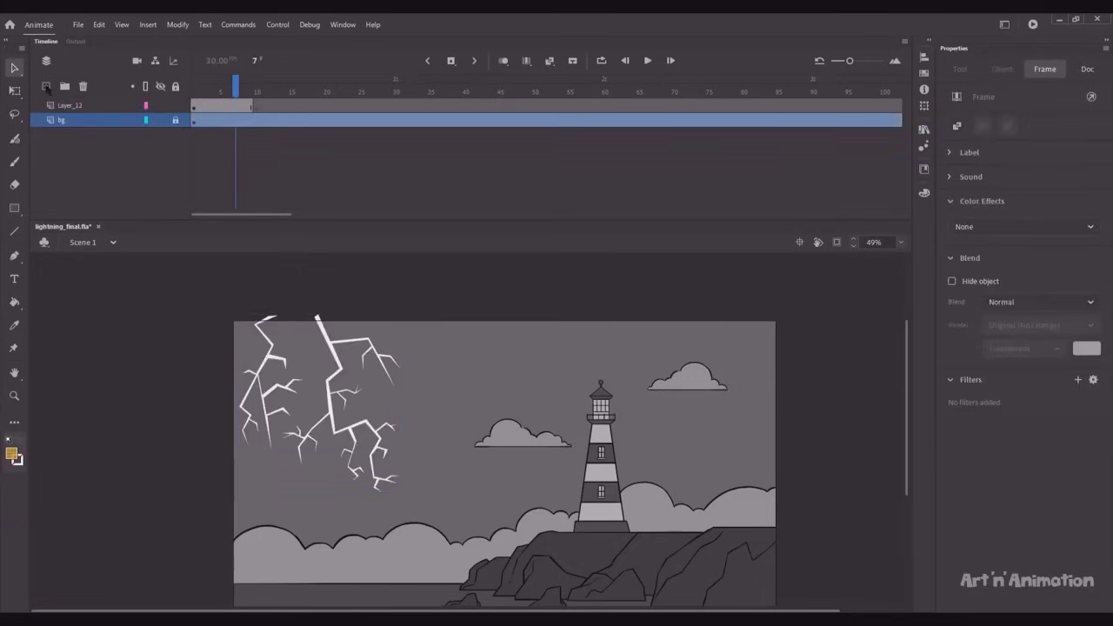
left_click(46, 87)
left_click(197, 106)
left_click_drag(204, 109, 269, 93)
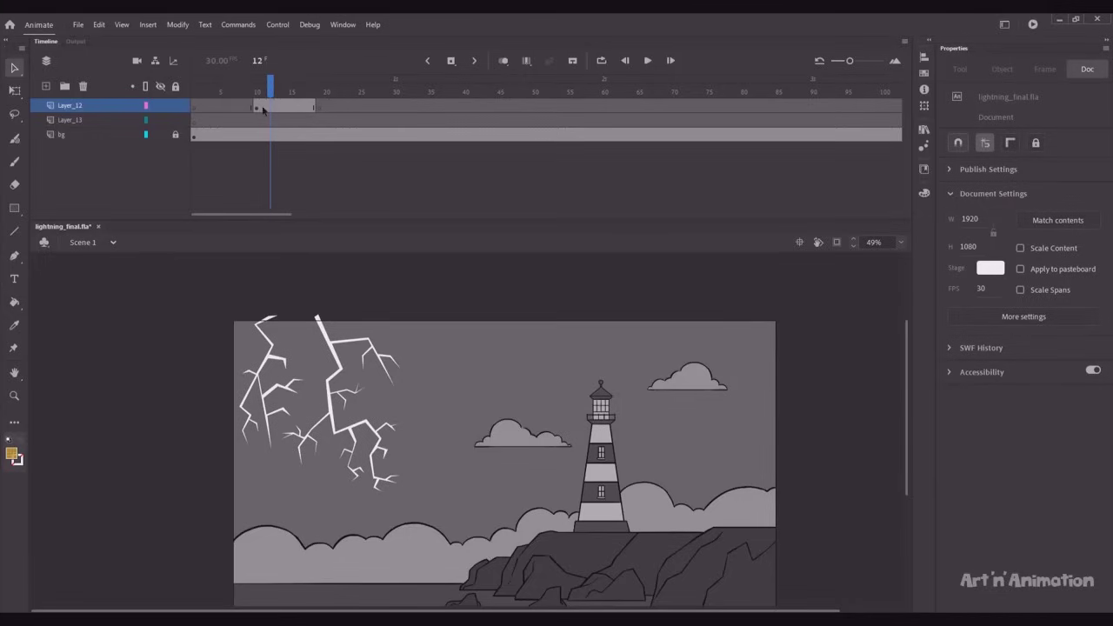
Add a keyframe at frame 12 of Layer_13.
left_click(270, 122)
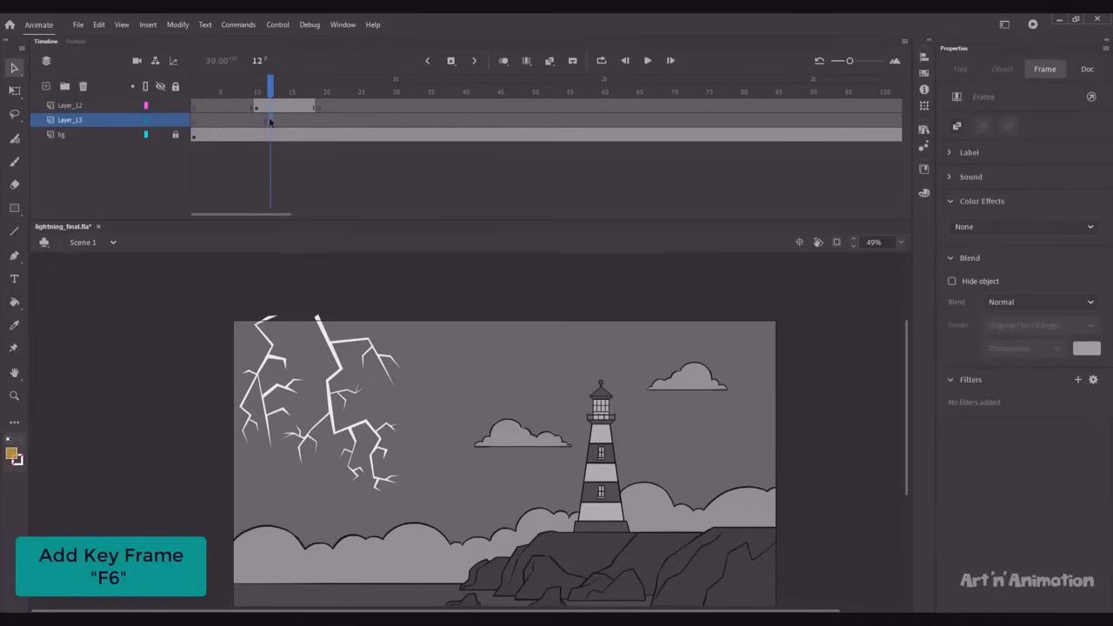
mouse_move(272, 89)
left_mouse_down()
mouse_move(257, 90)
mouse_move(271, 92)
left_mouse_up()
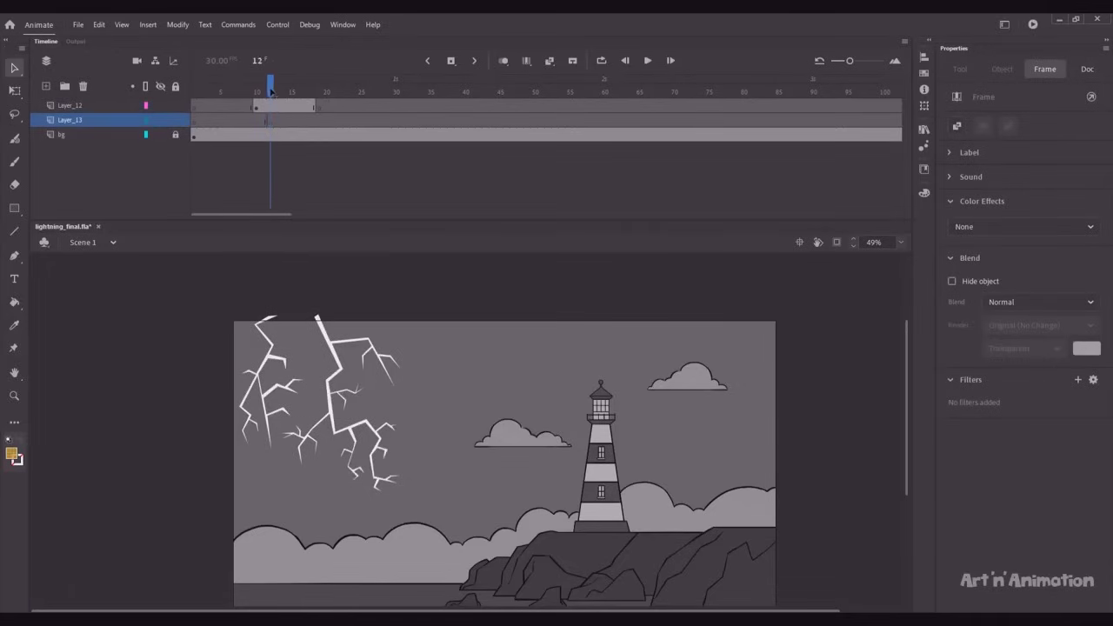
left_click(561, 254)
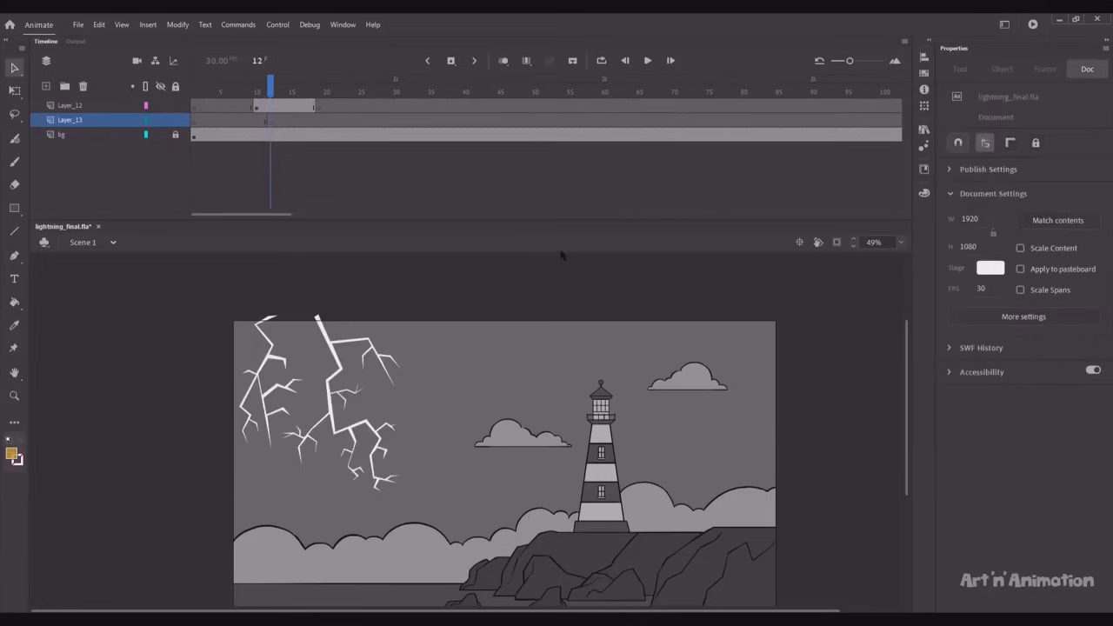
Place Lightning 2.png from the library on Layer_13 at frame 12 and align it with the stage.
scroll(561, 255, "up", 1)
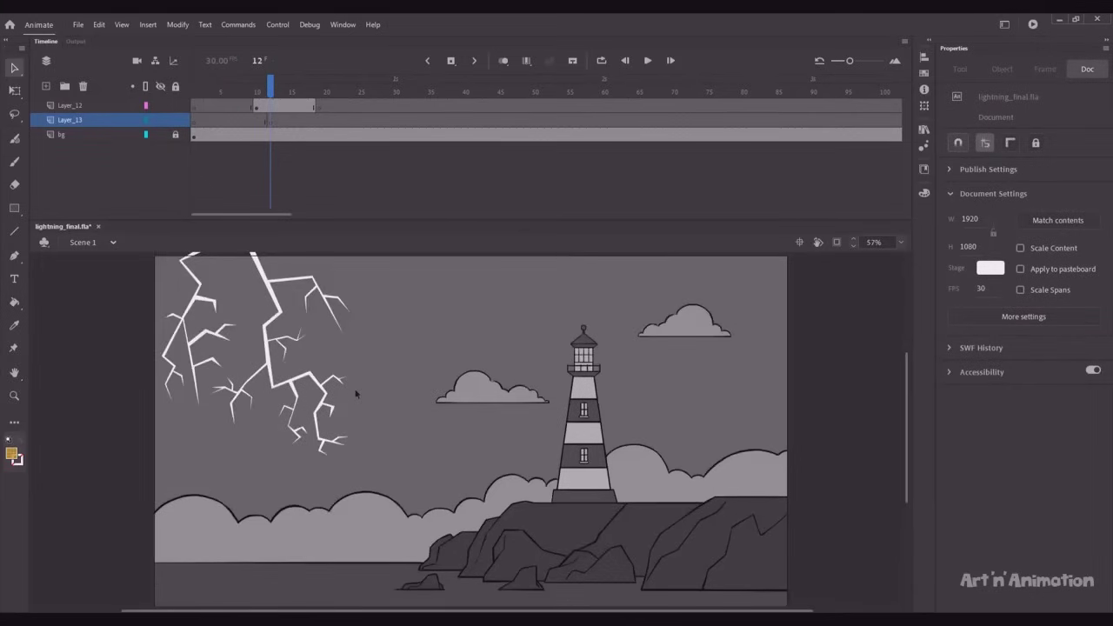
key("ctrl+l")
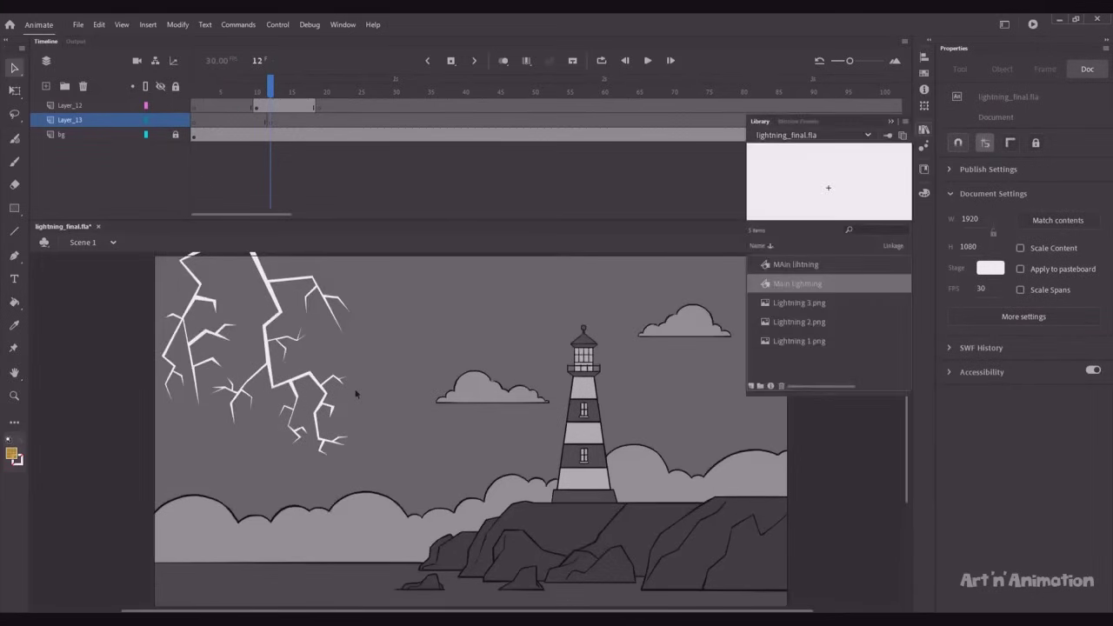
left_click(797, 323)
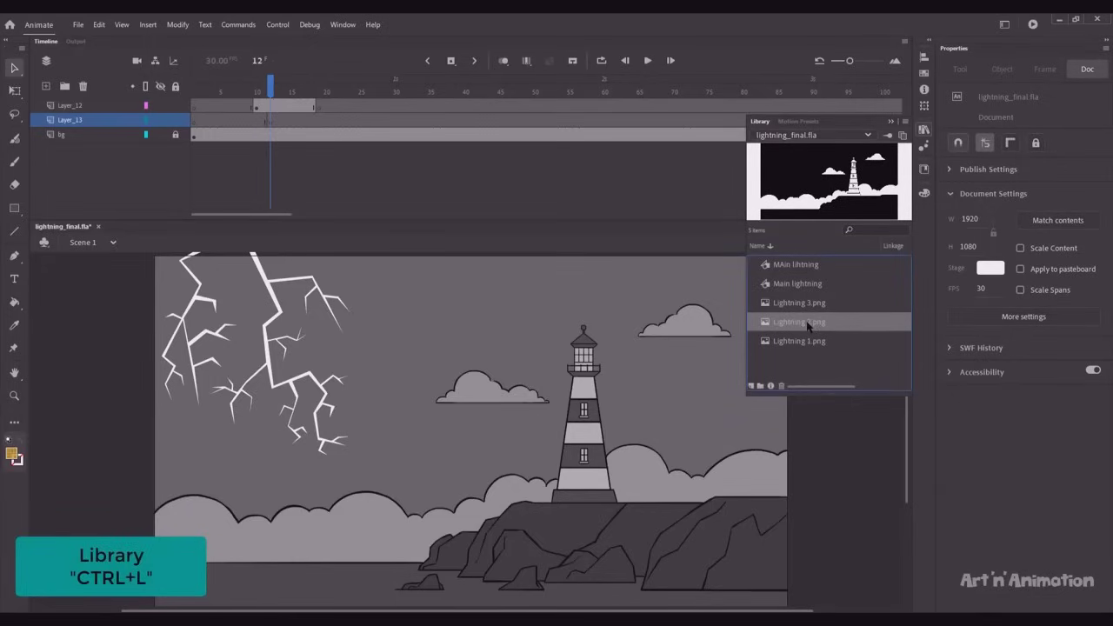
left_click_drag(808, 325, 731, 320)
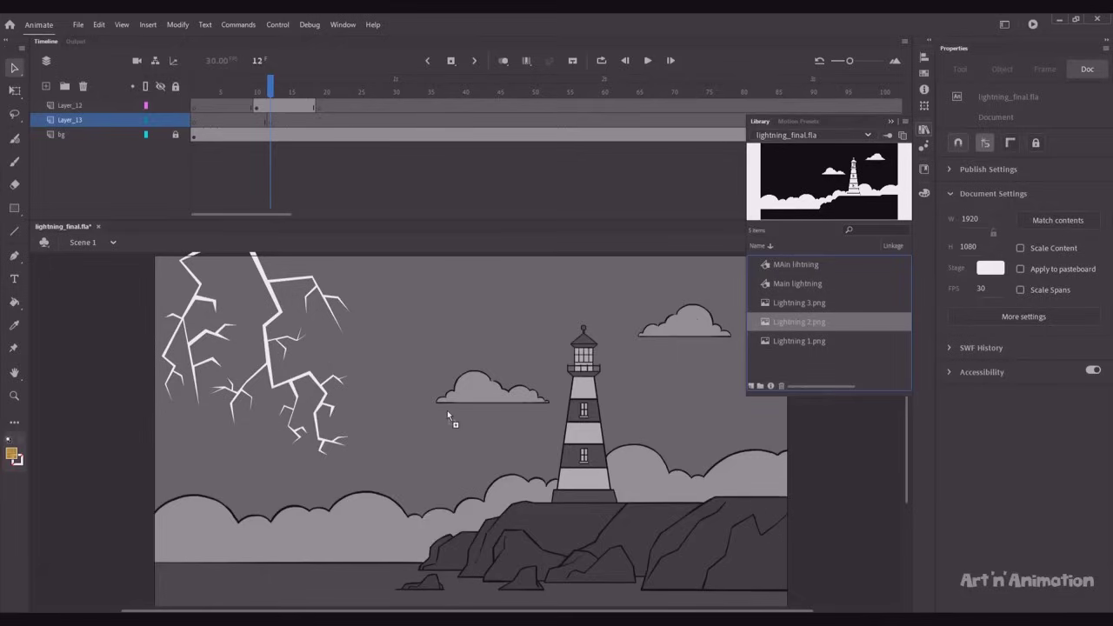
left_click_drag(448, 412, 447, 412)
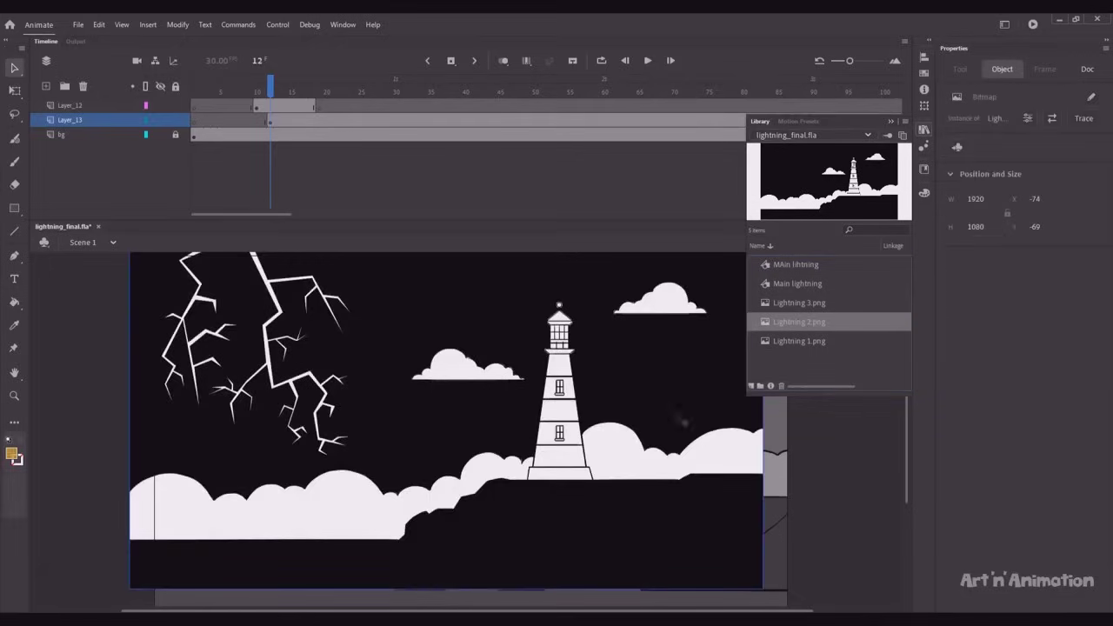
left_click(820, 417)
left_click_drag(606, 427, 628, 448)
left_click(835, 405)
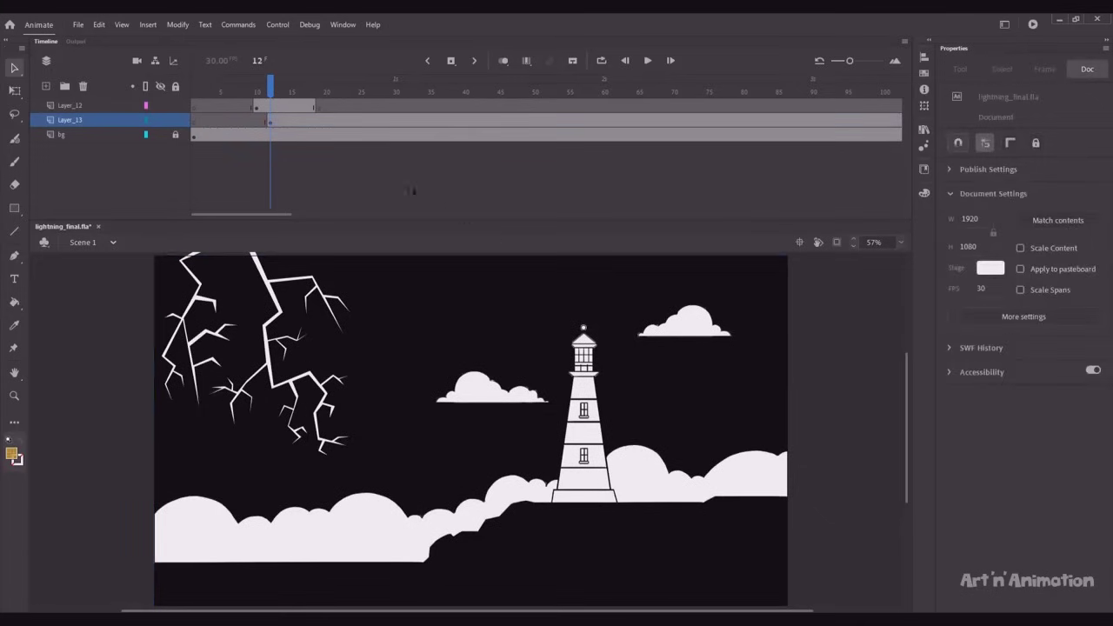
Insert a blank keyframe at frame 14 of Layer_13 to end the dark flash image, and scrub back through the frames.
left_click(281, 123)
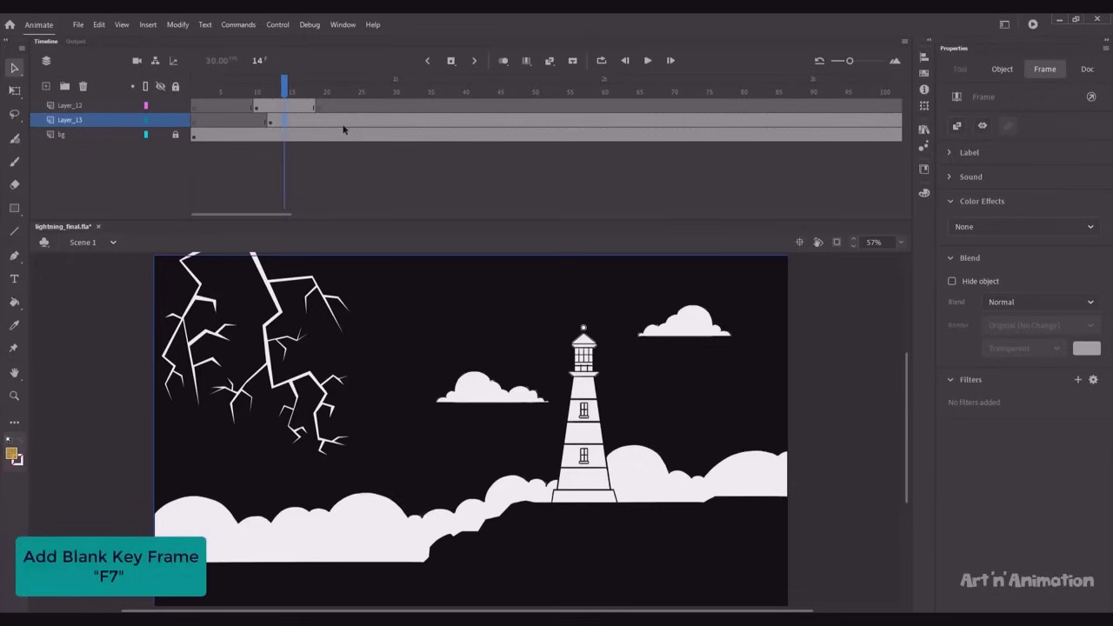
key("F7")
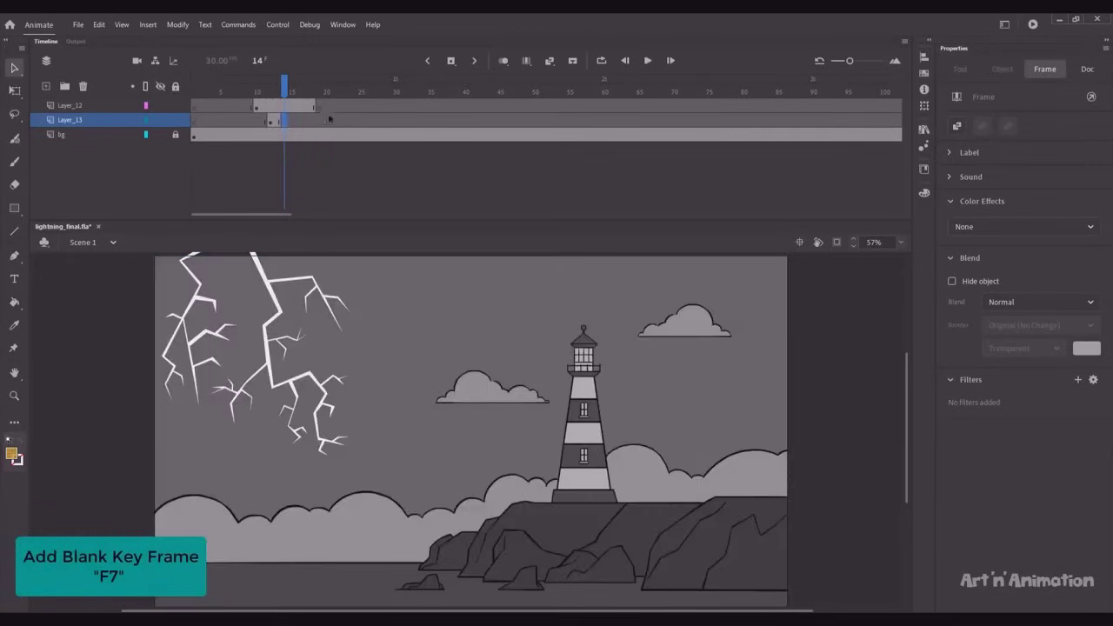
left_click_drag(288, 88, 223, 98)
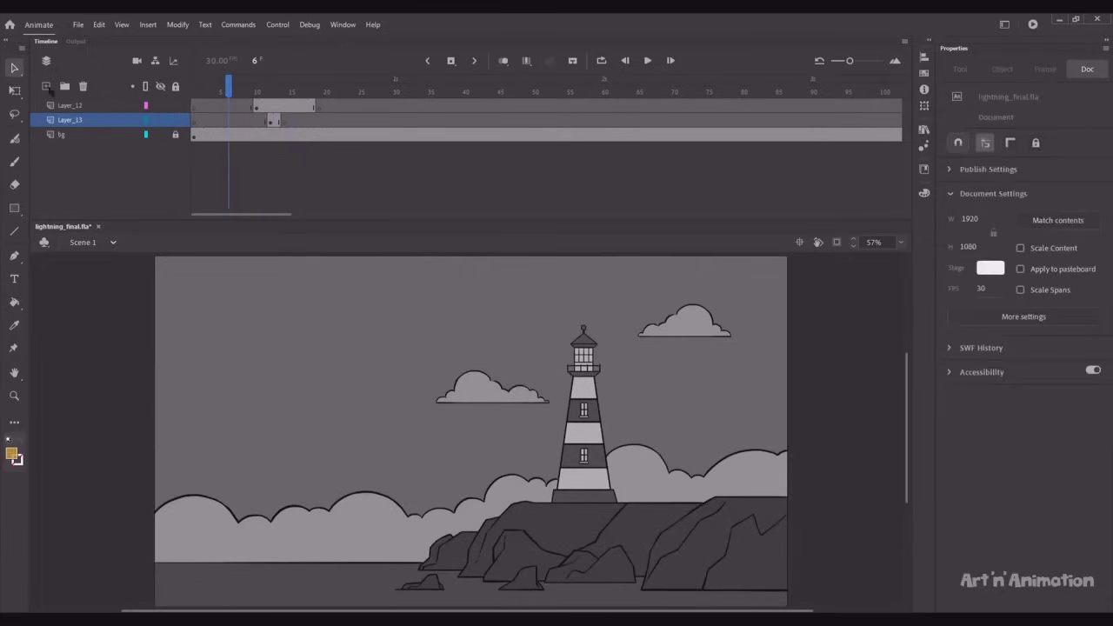
Add a layer above Layer_13 with a keyframe at frame 14 and place Lightning 3.png on it, aligned to the stage at X 0, Y 0.
left_click(46, 86)
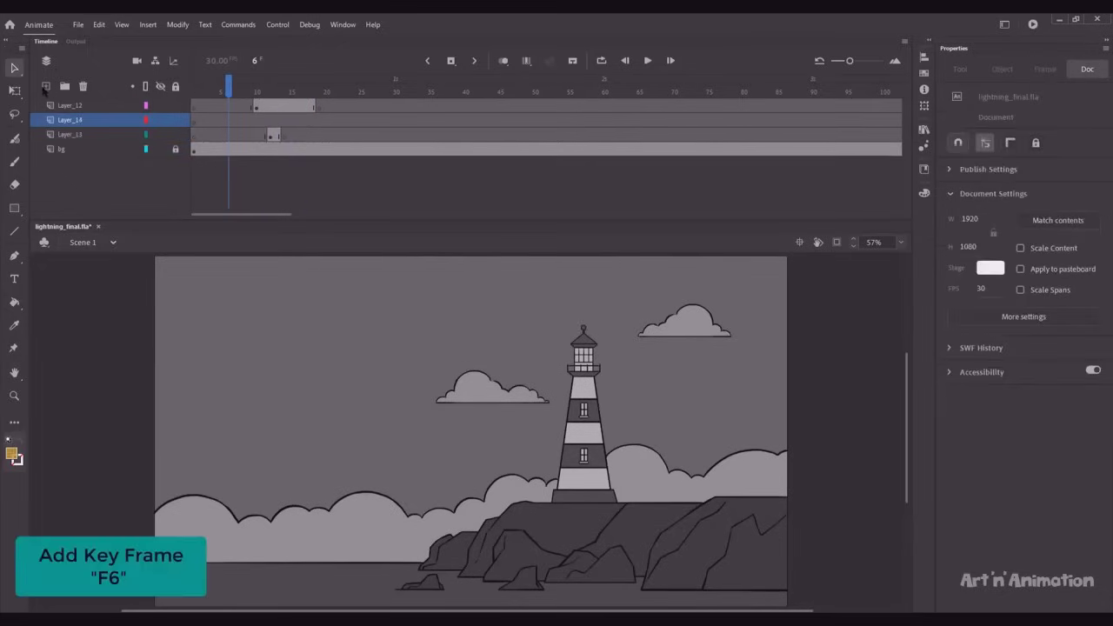
left_click(283, 120)
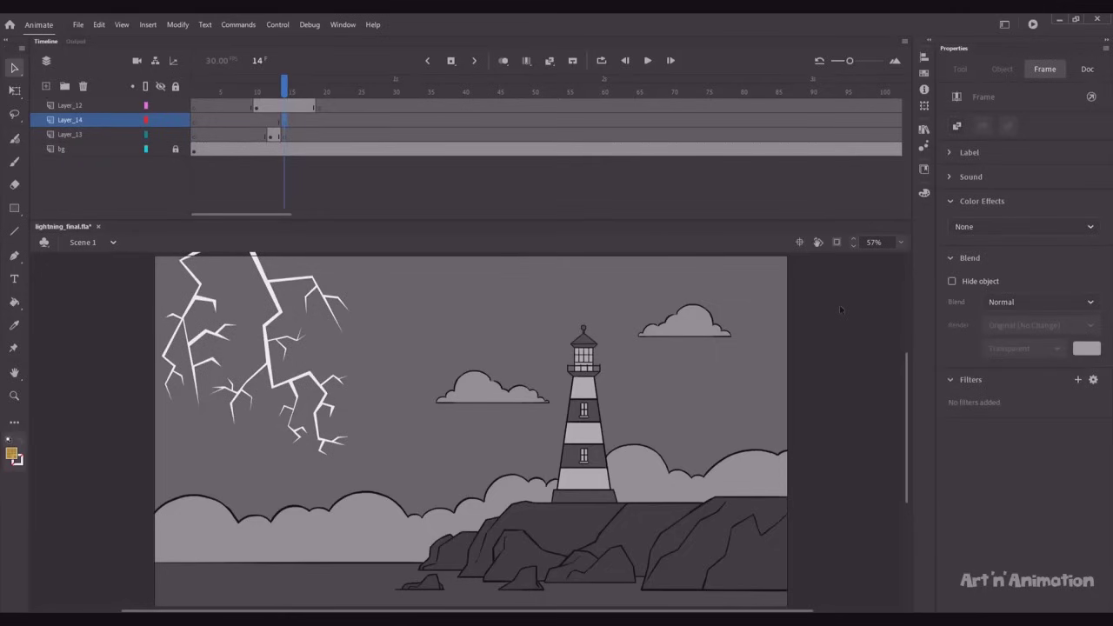
key("ctrl+l")
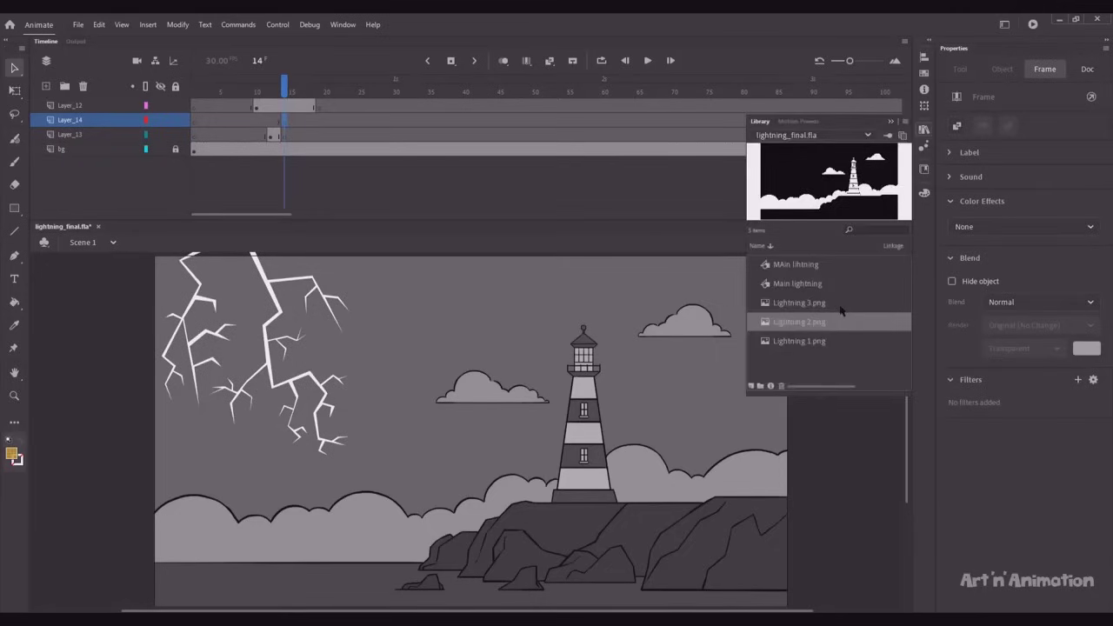
left_click(788, 303)
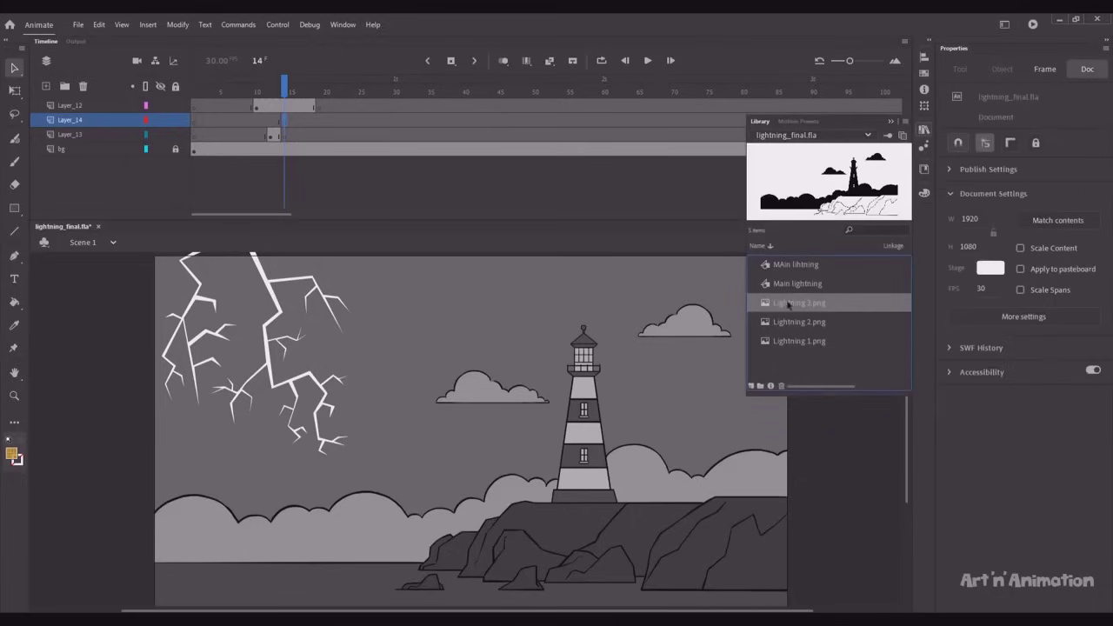
left_click_drag(788, 304, 516, 414)
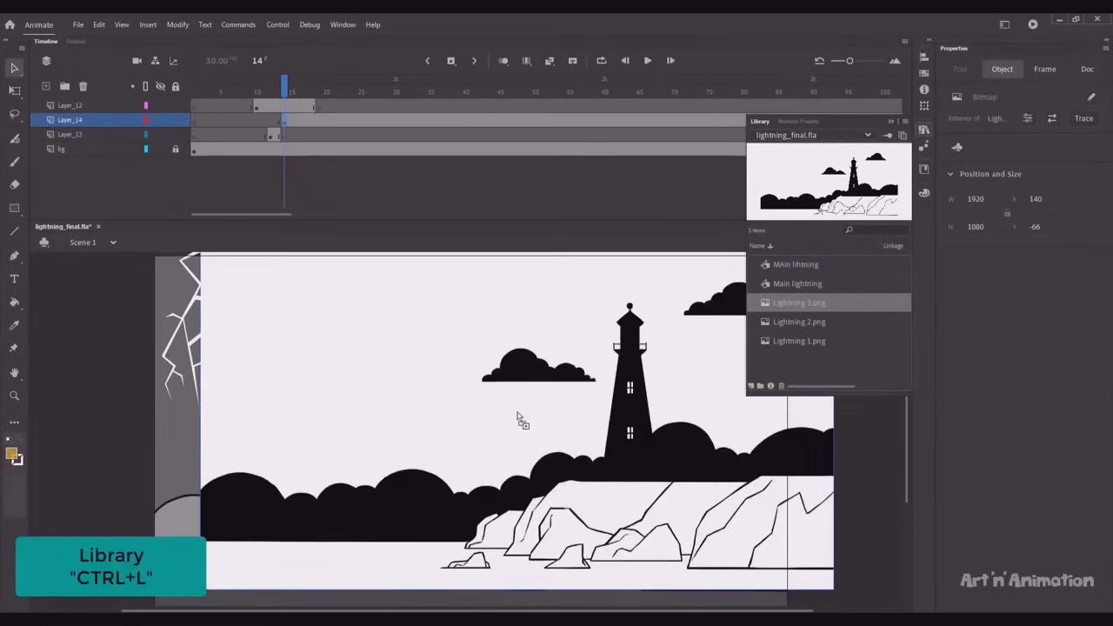
left_click(923, 129)
left_click_drag(577, 431, 544, 459)
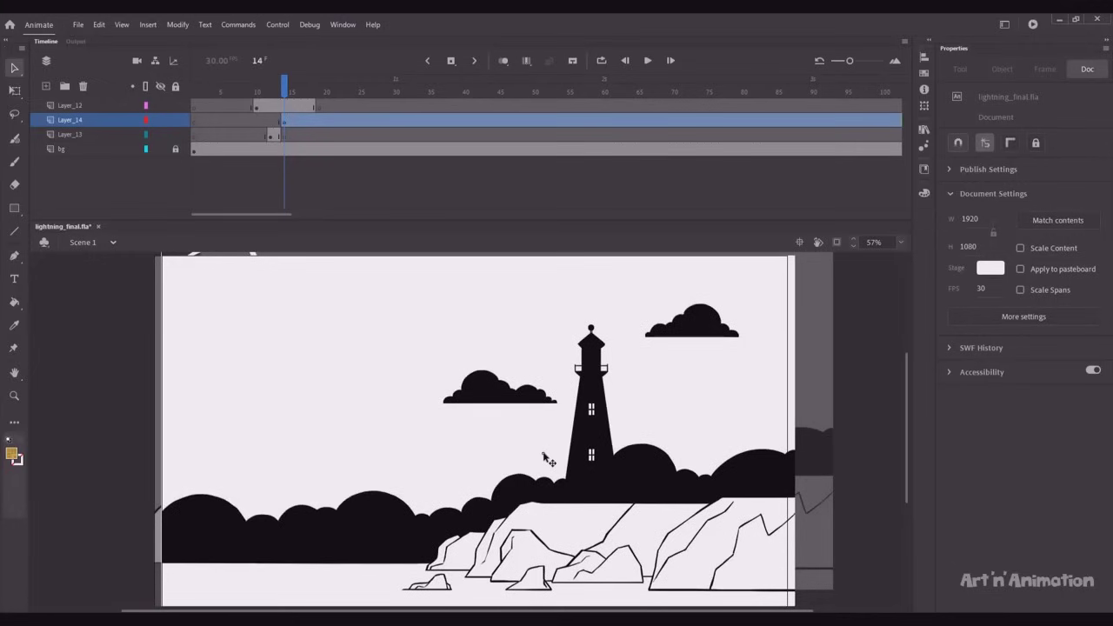
left_click_drag(540, 454, 536, 457)
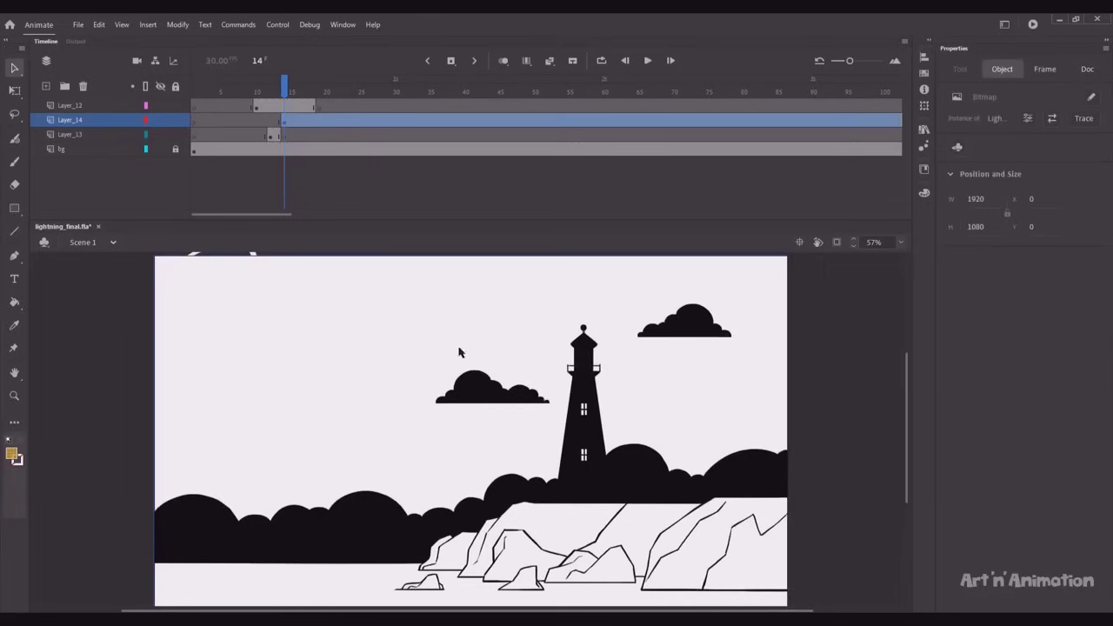
Insert a blank keyframe at frame 16 of Layer_14 to end the white flash image.
left_click(296, 122)
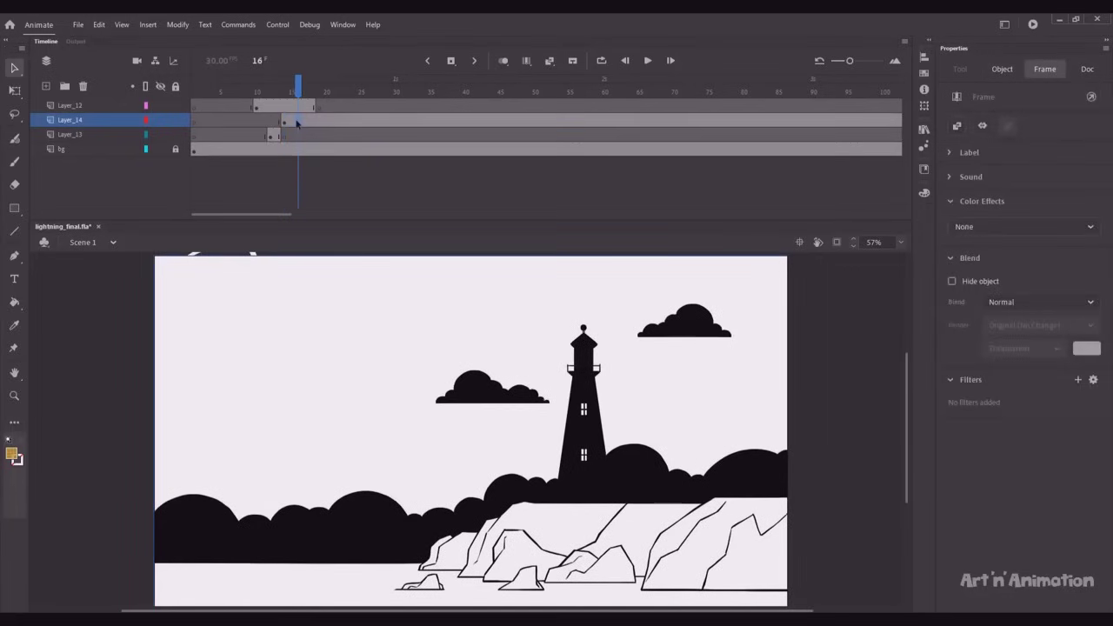
key("F7")
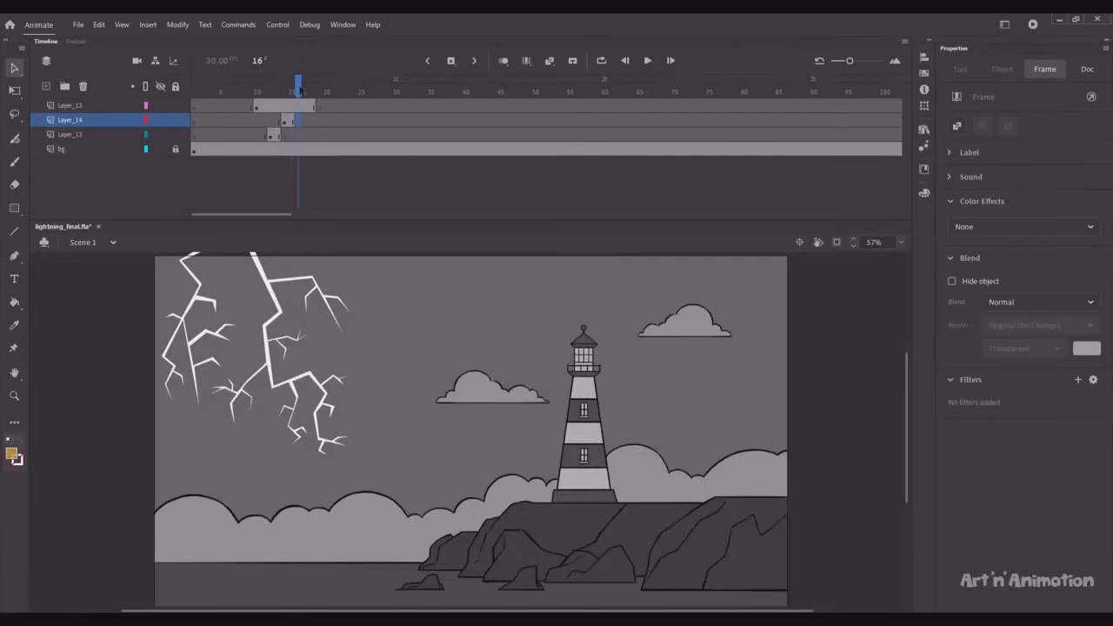
left_click_drag(300, 91, 277, 139)
Copy the dark flash image frame on Layer_13 to frame 16 of the same layer.
left_click(277, 139)
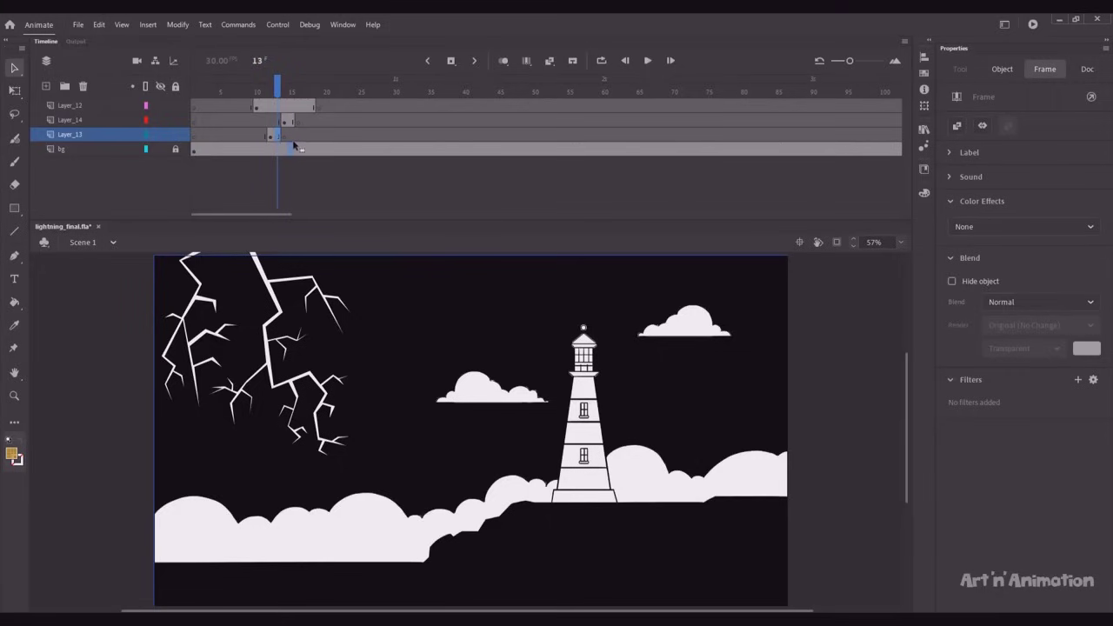
left_click(298, 136)
key("F7")
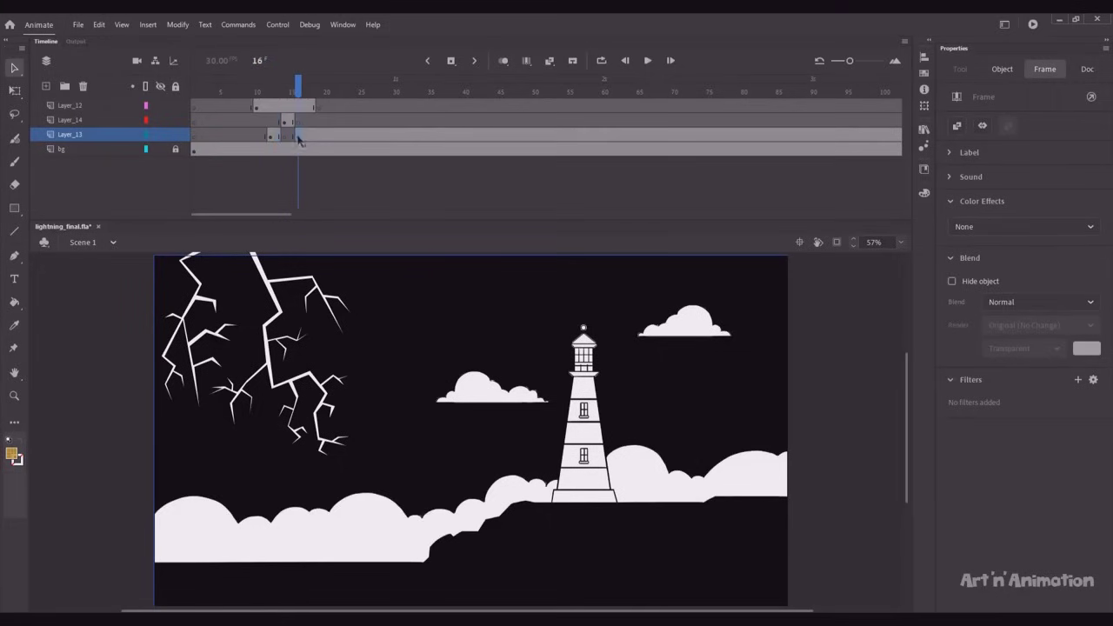
Insert a blank keyframe at frame 18 of Layer_13 to end the second dark flash image, and scrub back through the frames.
left_click(312, 137)
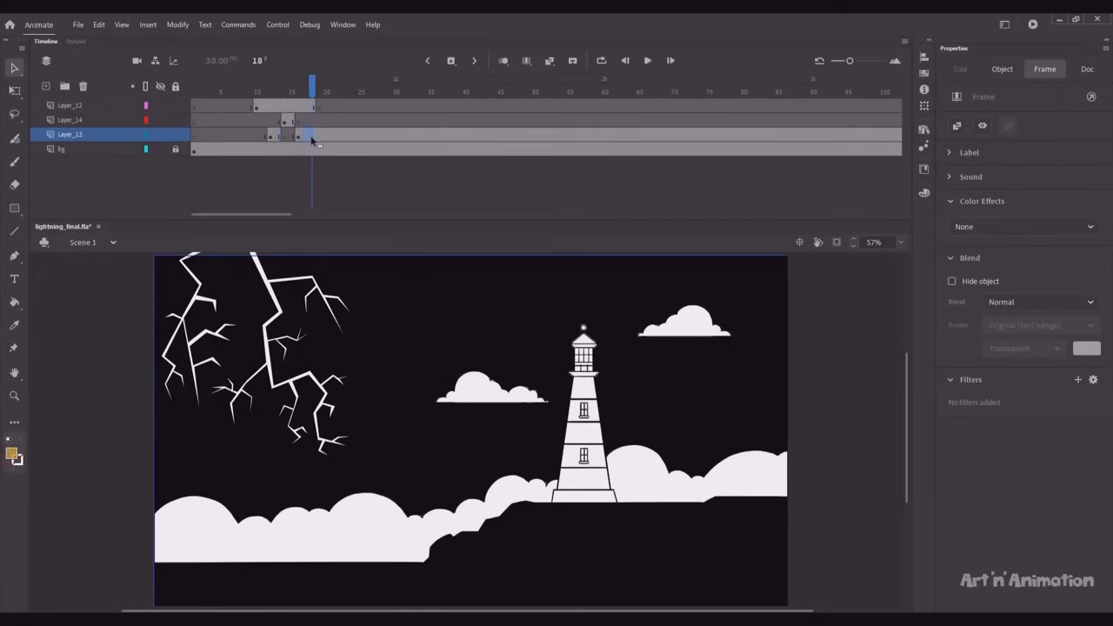
key("F7")
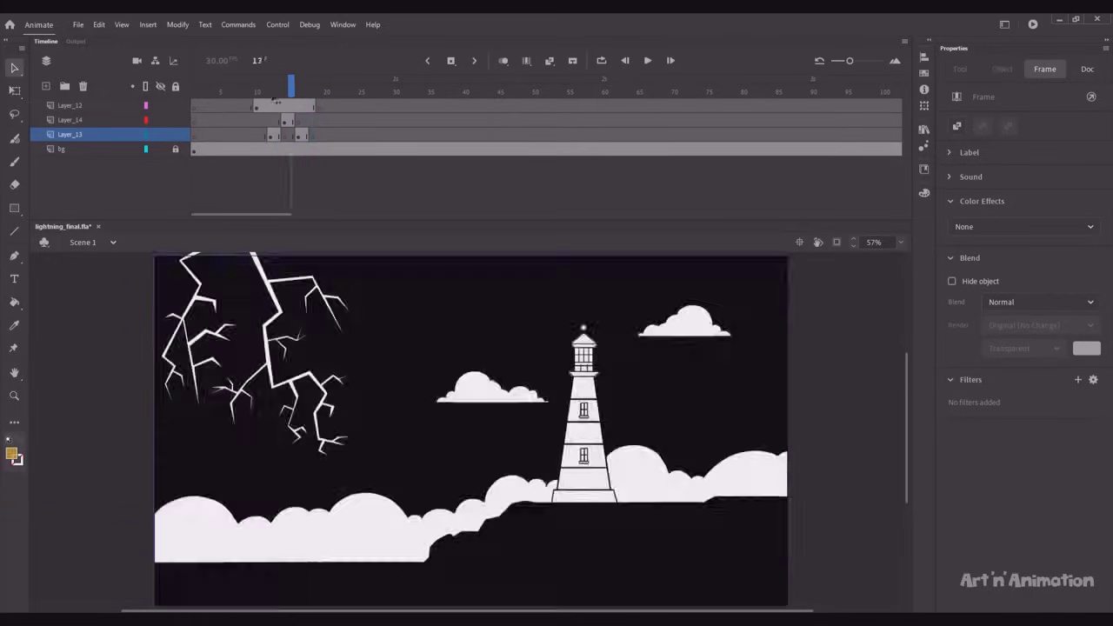
mouse_move(277, 101)
left_mouse_down()
mouse_move(257, 102)
mouse_move(319, 102)
mouse_move(262, 105)
mouse_move(285, 101)
left_mouse_up()
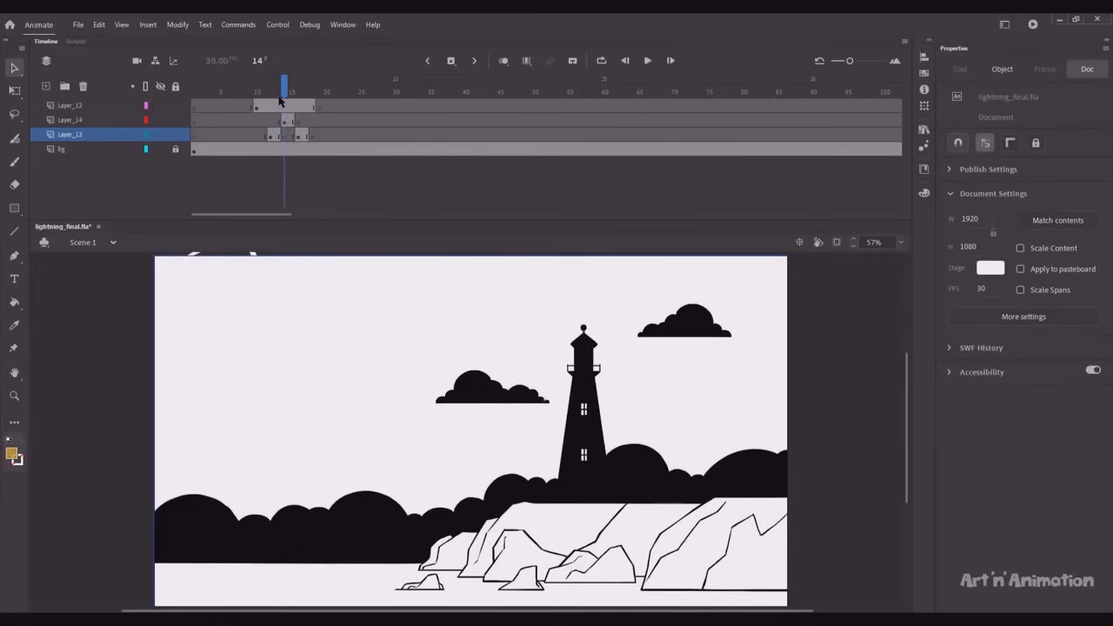
Inside the Main lightning symbol, add a keyframe at frame 5 of Layer_1, with that layer unlocked and mask Layer_2 hidden.
left_click(194, 255)
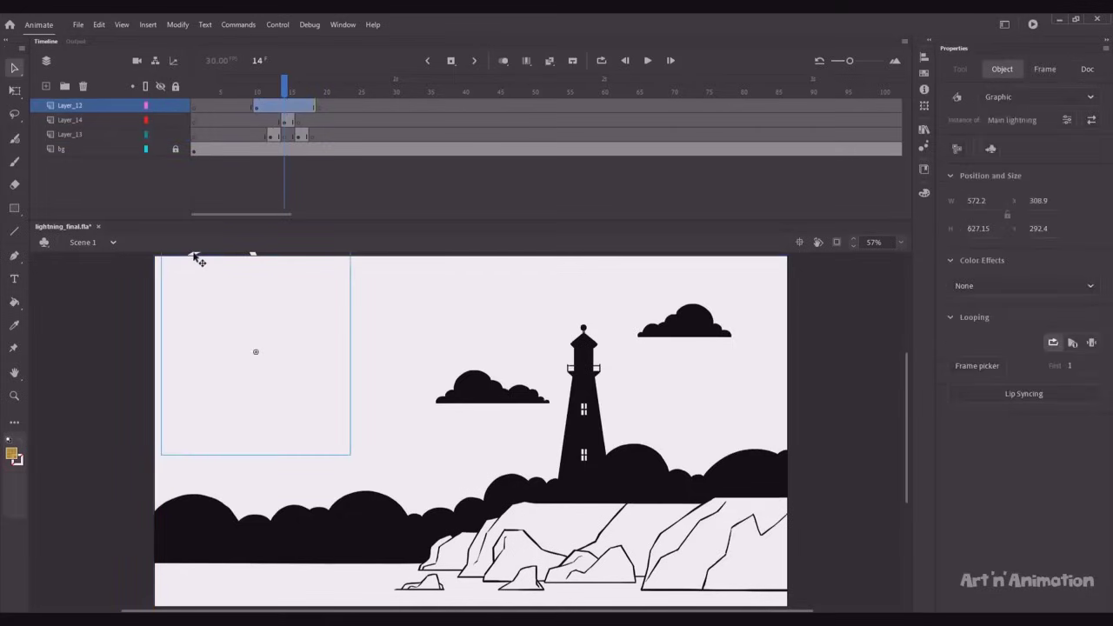
double_click(195, 256)
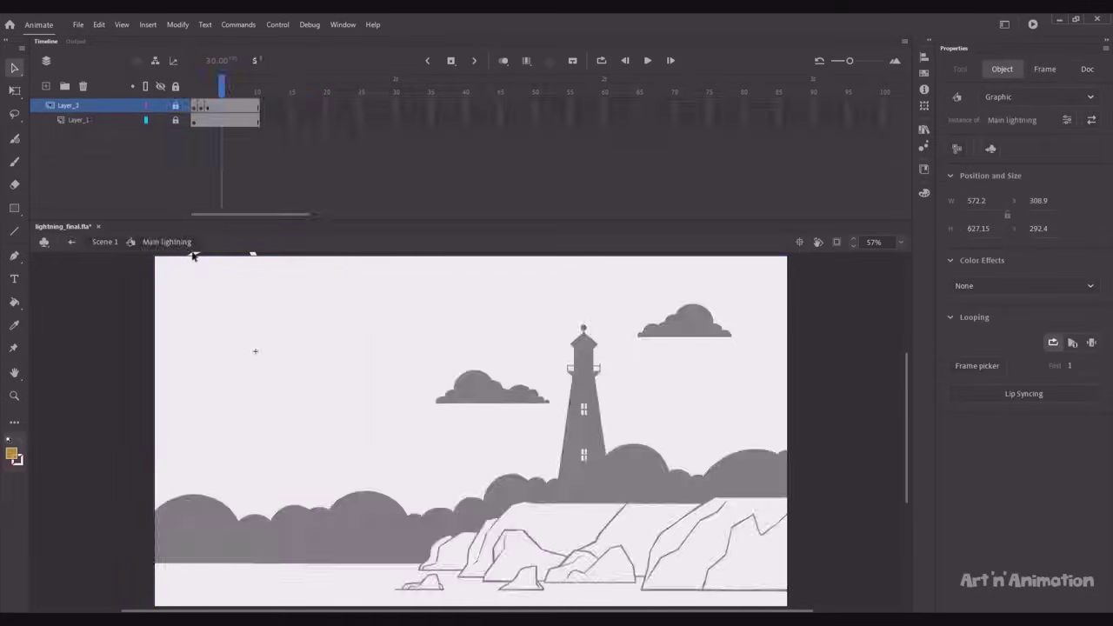
left_click(220, 122)
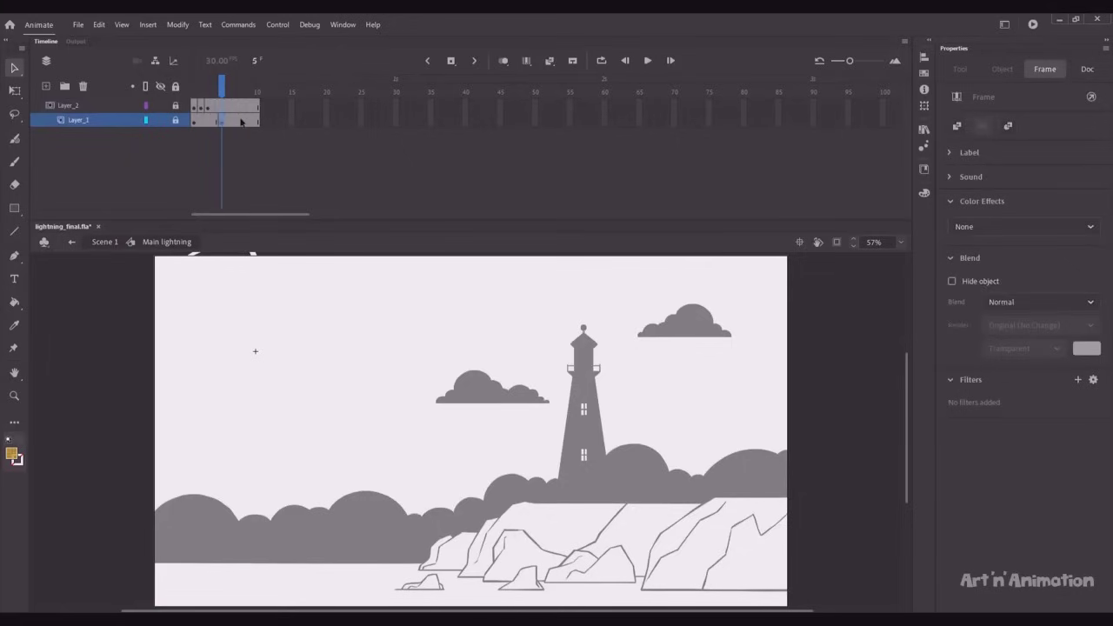
left_click(160, 119)
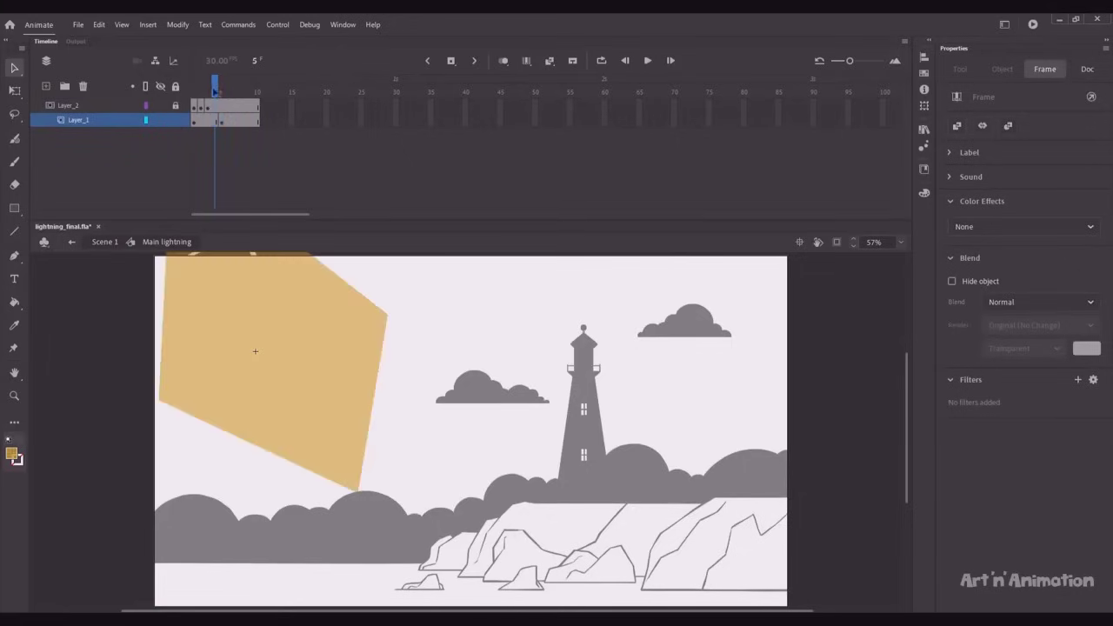
left_click(160, 105)
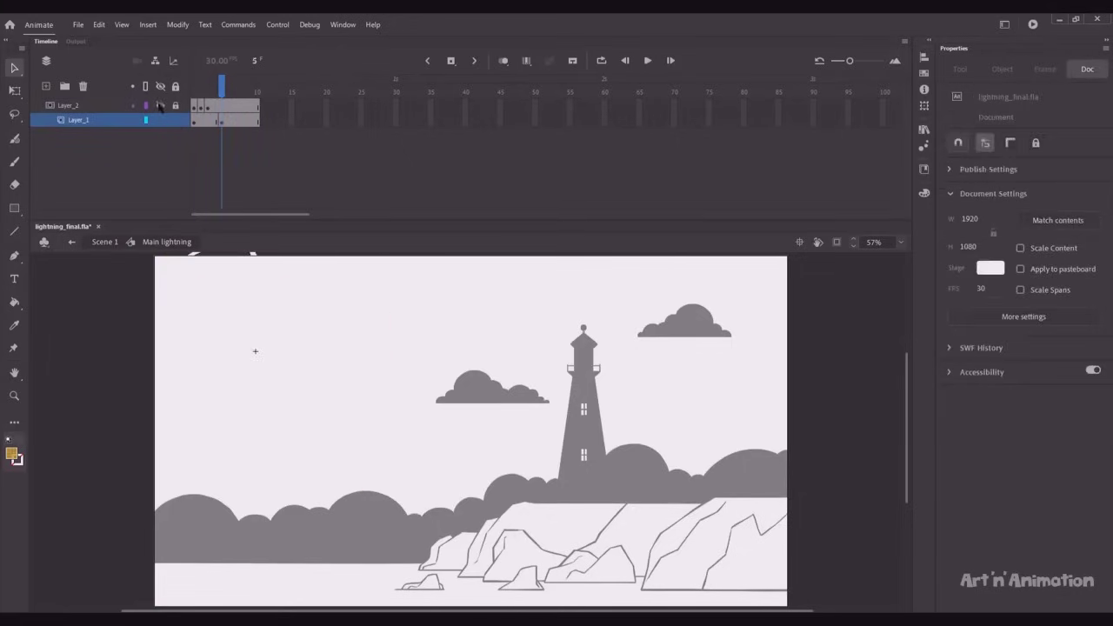
Select all lightning shapes at frame 5 of Layer_1 and change their fill to black.
left_click(255, 259)
left_click_drag(249, 258, 193, 256)
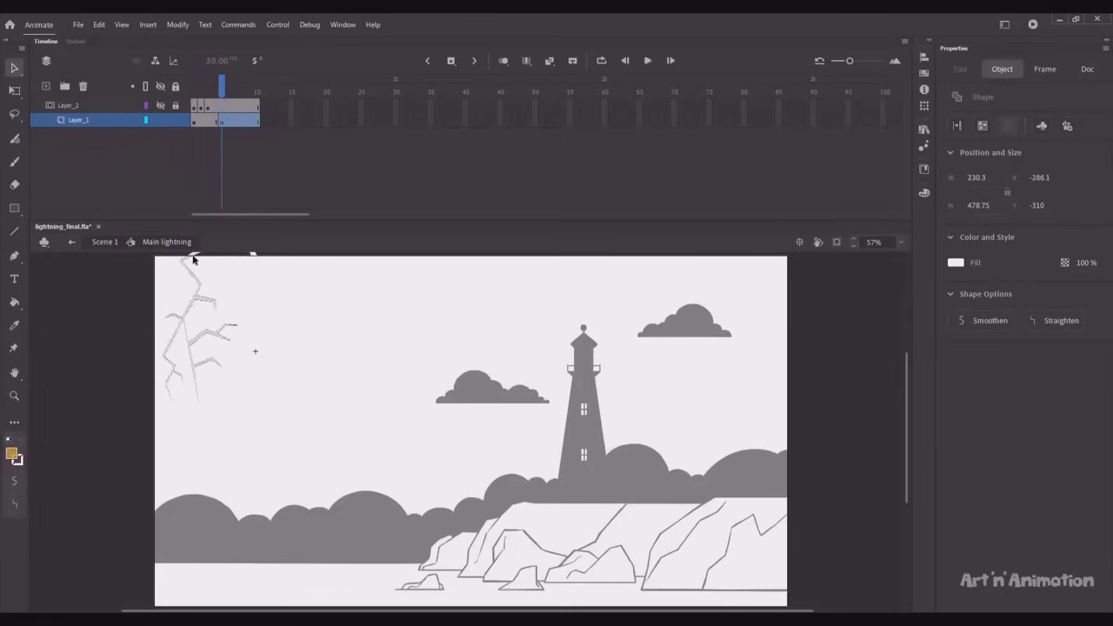
key("ctrl+a")
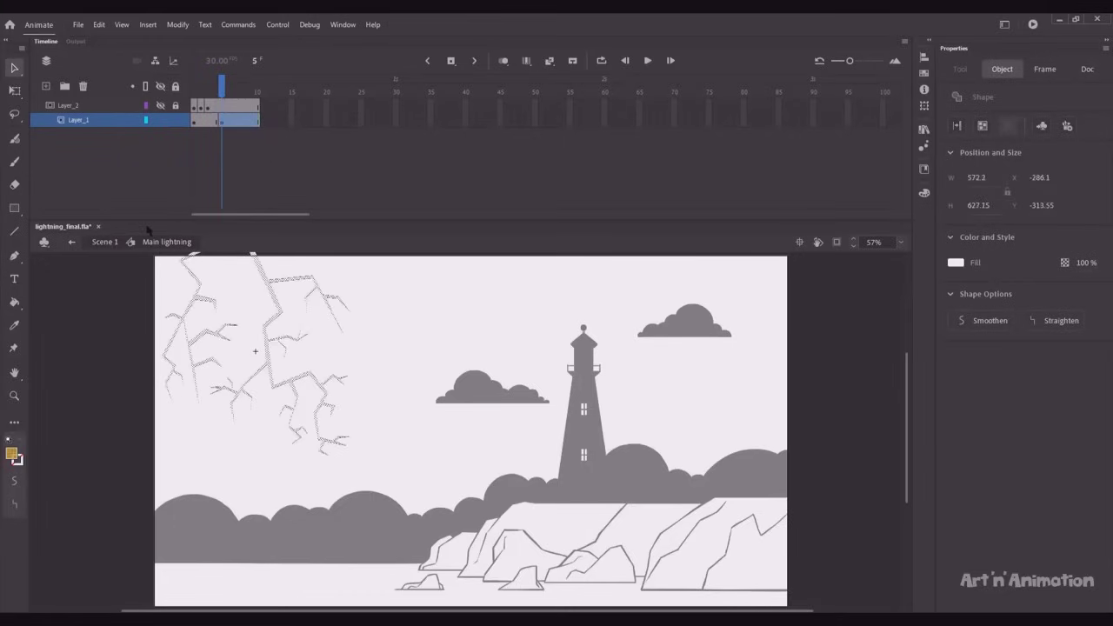
left_click(957, 264)
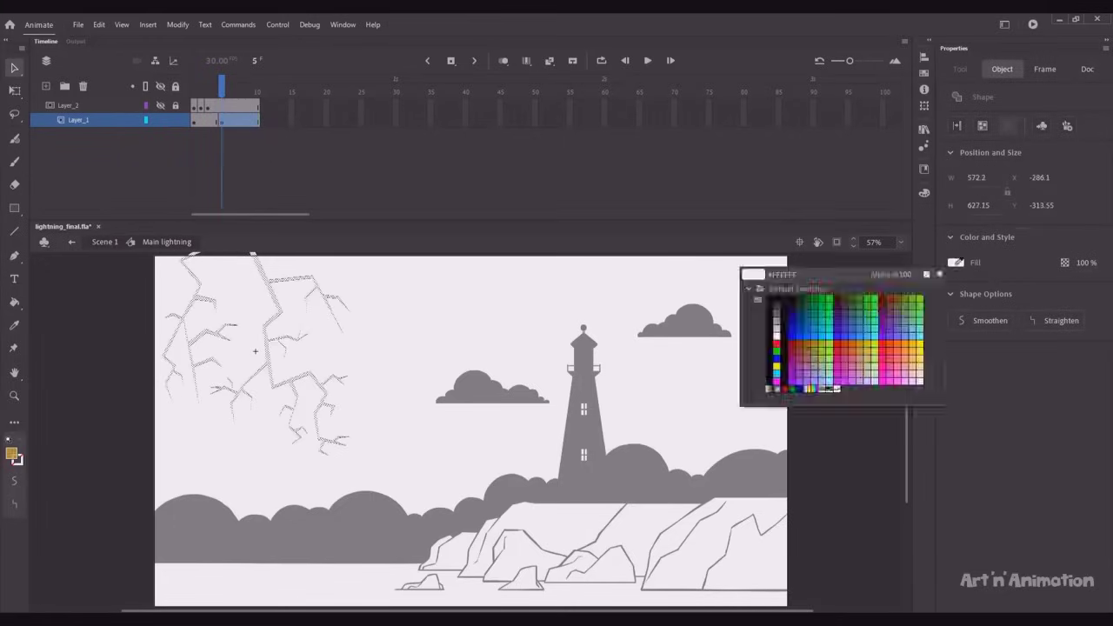
left_click(777, 298)
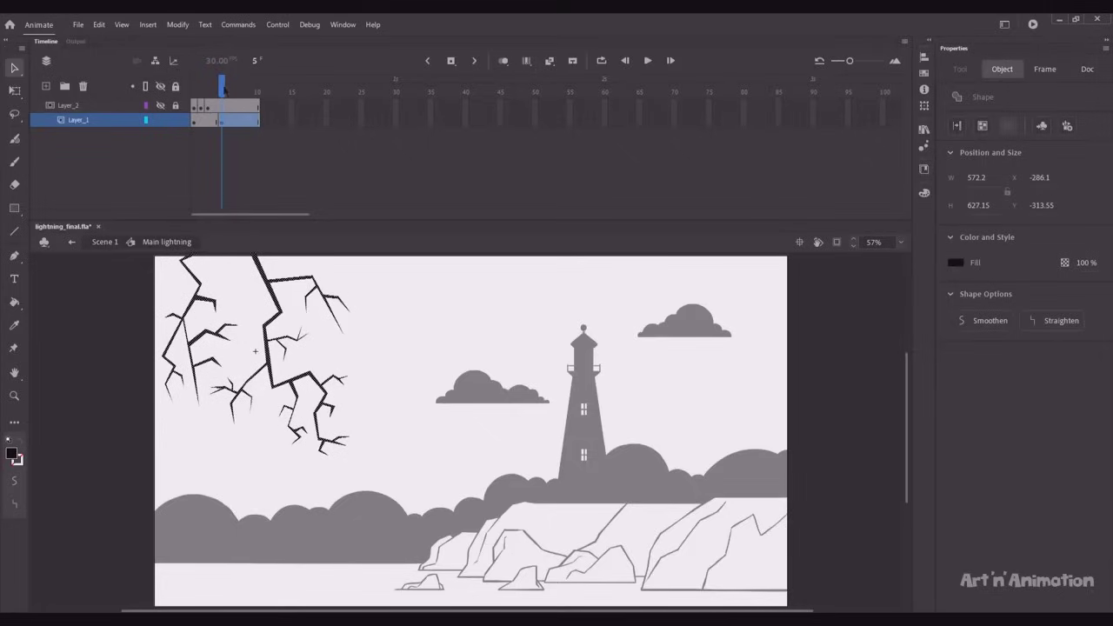
Copy the white lightning keyframe from frame 1 to frame 7 of Layer_1.
left_click(193, 121)
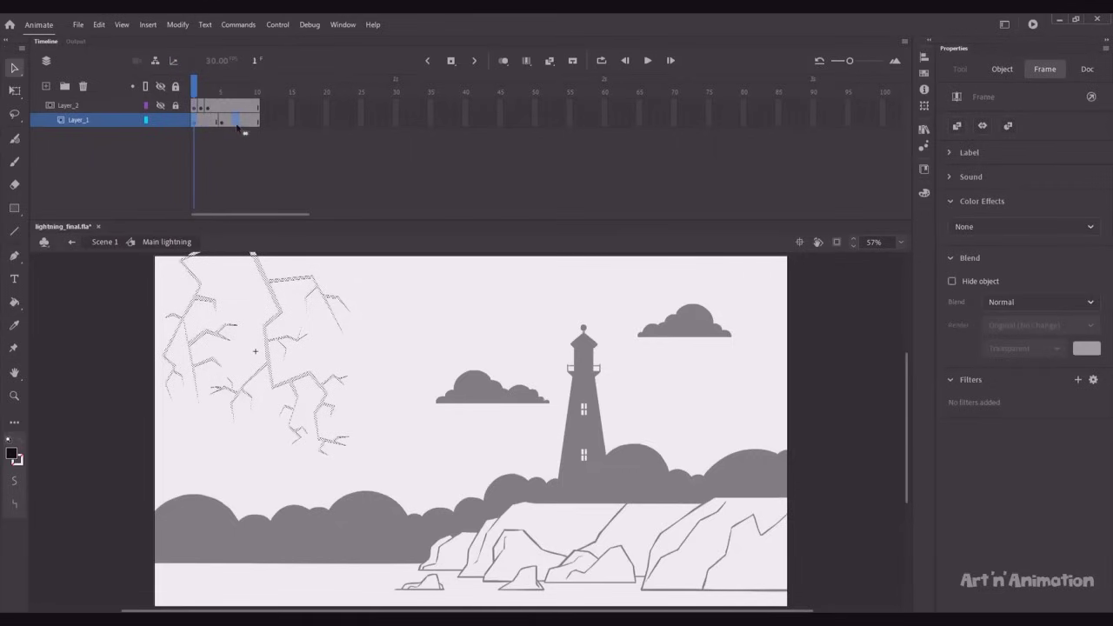
left_click(237, 122)
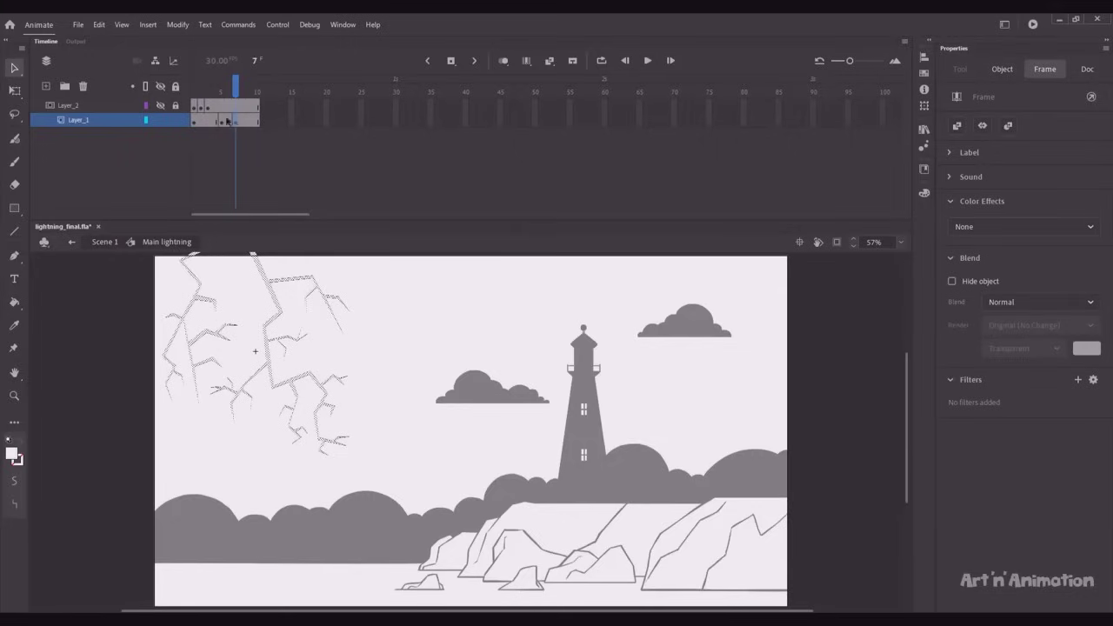
left_click(222, 90)
Return to Scene 1 and play the lightning animation from frame 1.
left_click(115, 244)
left_click_drag(284, 87, 186, 107)
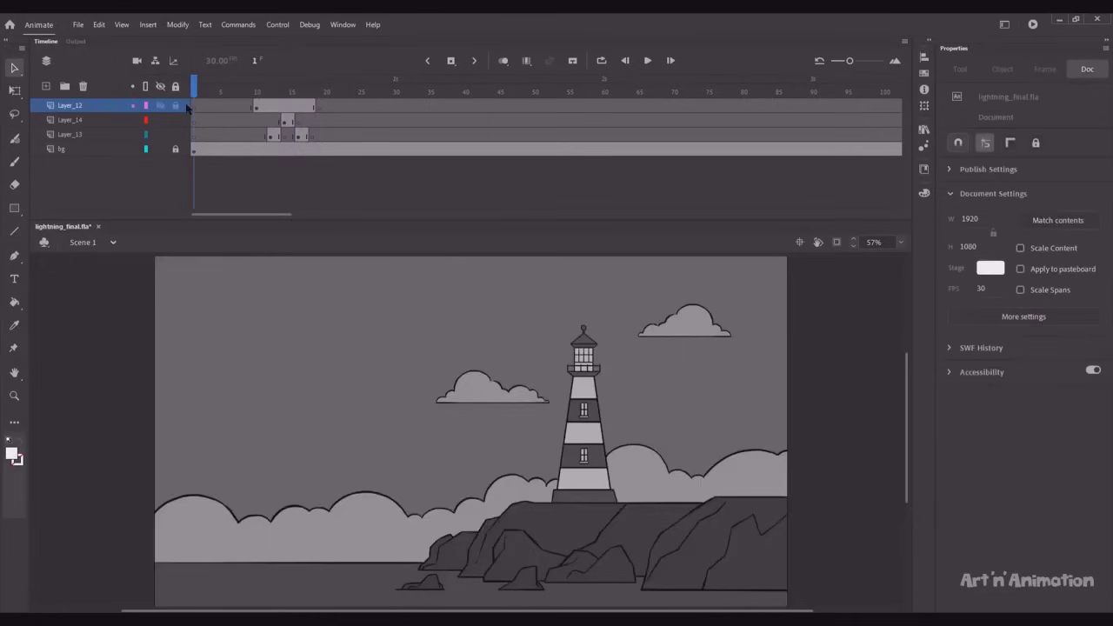
key("Return")
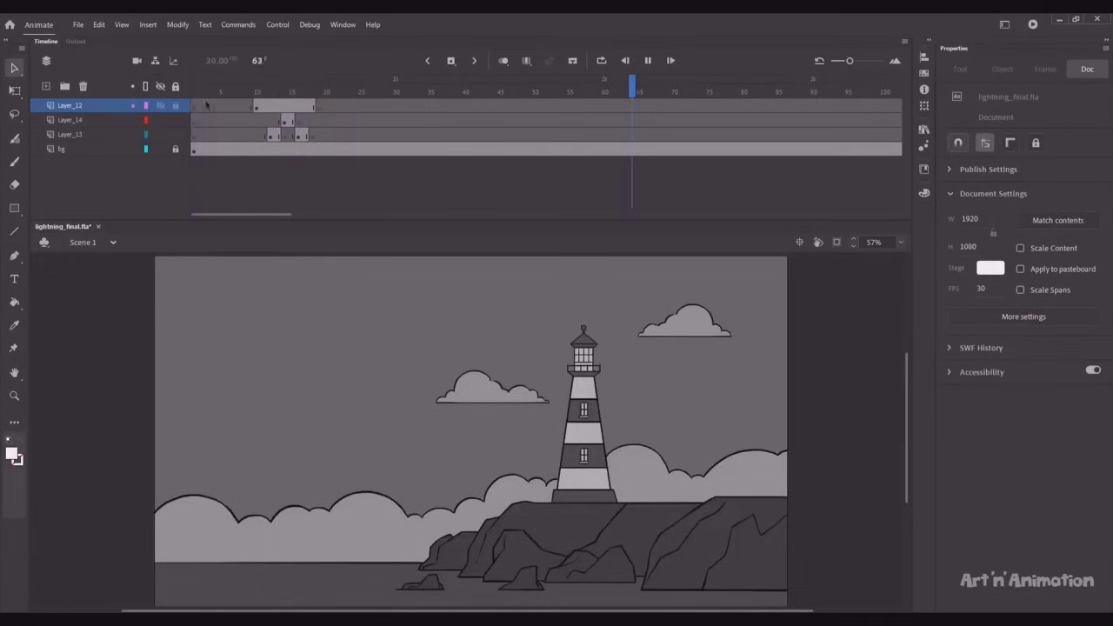
left_click(277, 91)
Add a layer above Layer_12 and insert a keyframe at frame 60 on it.
left_click(49, 87)
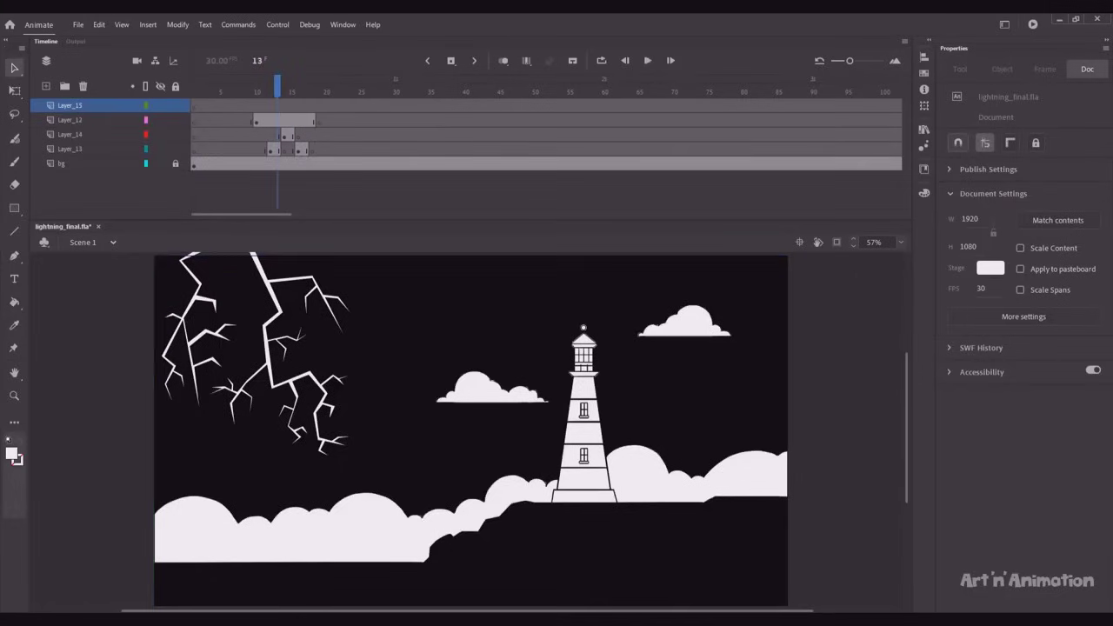
left_click_drag(456, 91, 605, 107)
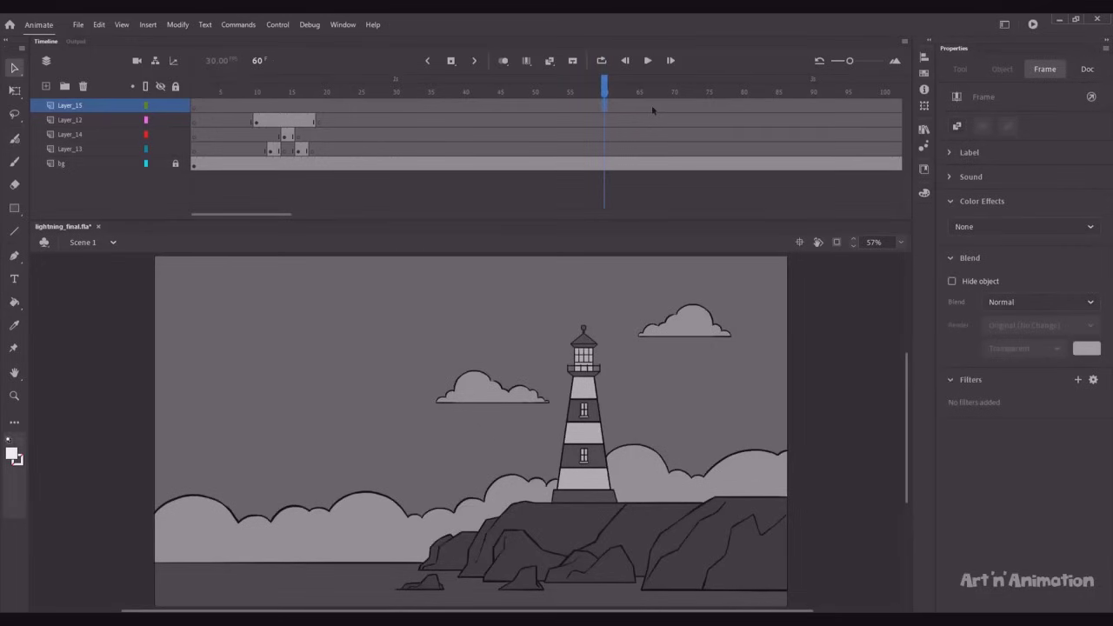
key("F6")
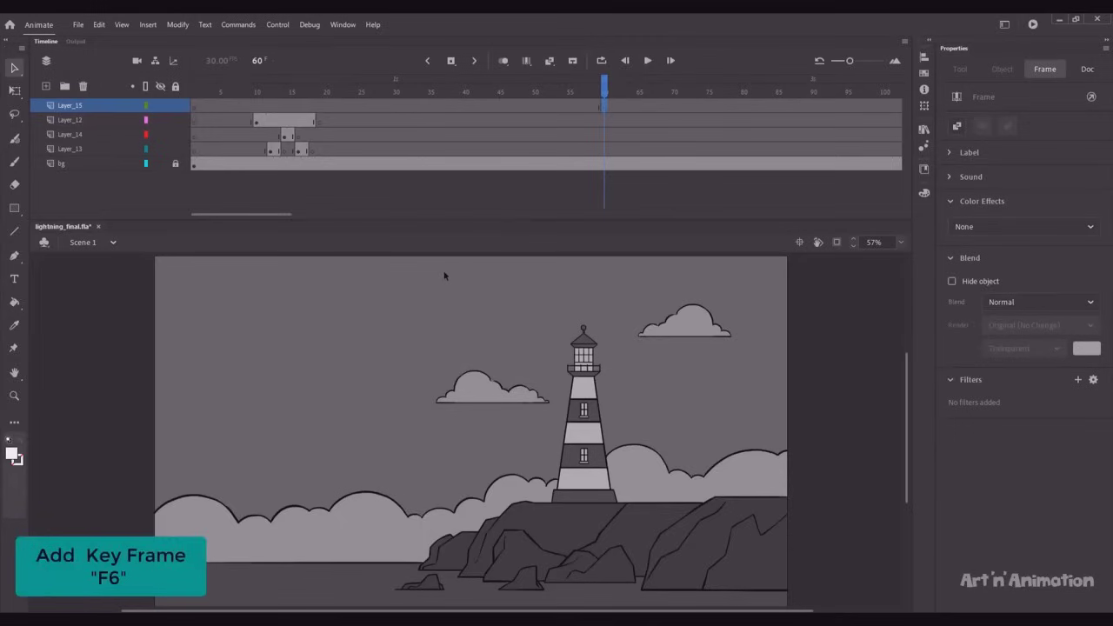
Draw a small white rectangle without stroke in the upper-left sky and reshape it into a bent, tapering bolt.
mouse_move(905, 411)
left_mouse_down()
mouse_move(904, 395)
mouse_move(905, 406)
left_mouse_up()
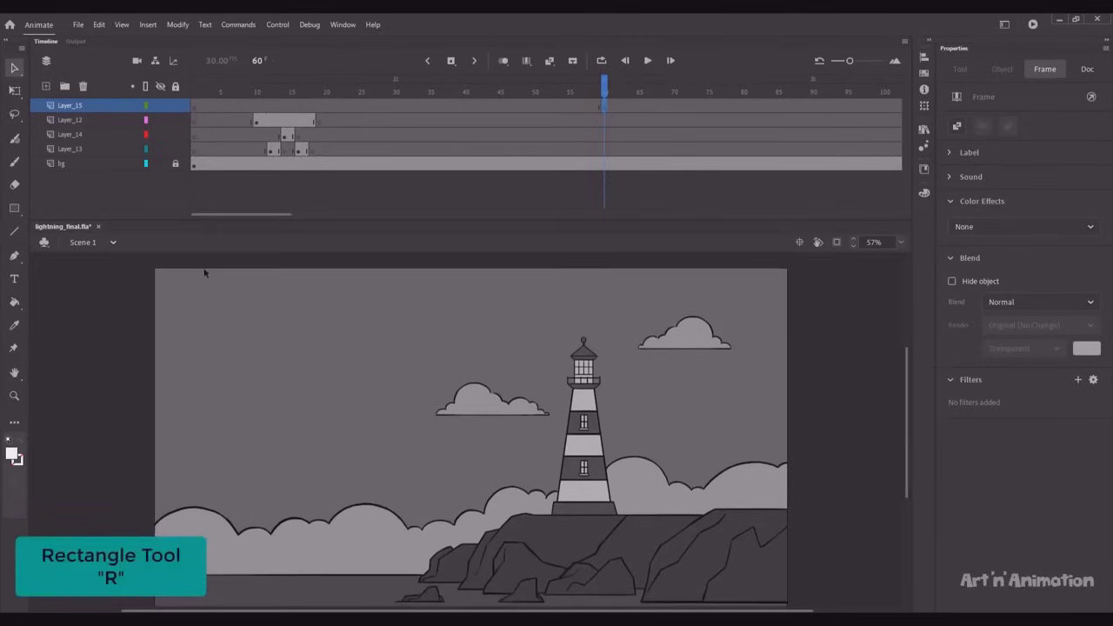
key("r")
left_click_drag(213, 277, 248, 349)
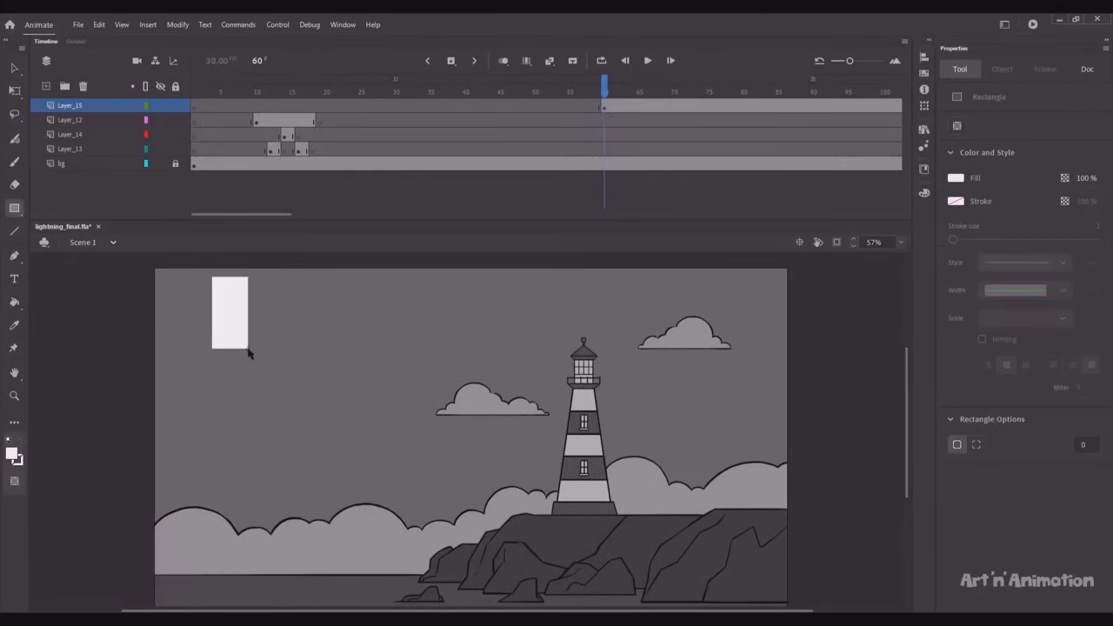
key("v")
left_click_drag(212, 278, 205, 264)
left_click_drag(248, 277, 214, 265)
left_click_drag(230, 304, 239, 310)
left_click_drag(248, 347, 207, 353)
left_click_drag(244, 307, 242, 311)
Pull the bolt's lower end into a zigzag and shape a bent side branch from its middle segment.
left_click_drag(203, 354, 185, 384)
left_click_drag(211, 367, 194, 379)
left_click_drag(219, 332, 200, 311)
left_click_drag(206, 334, 227, 320)
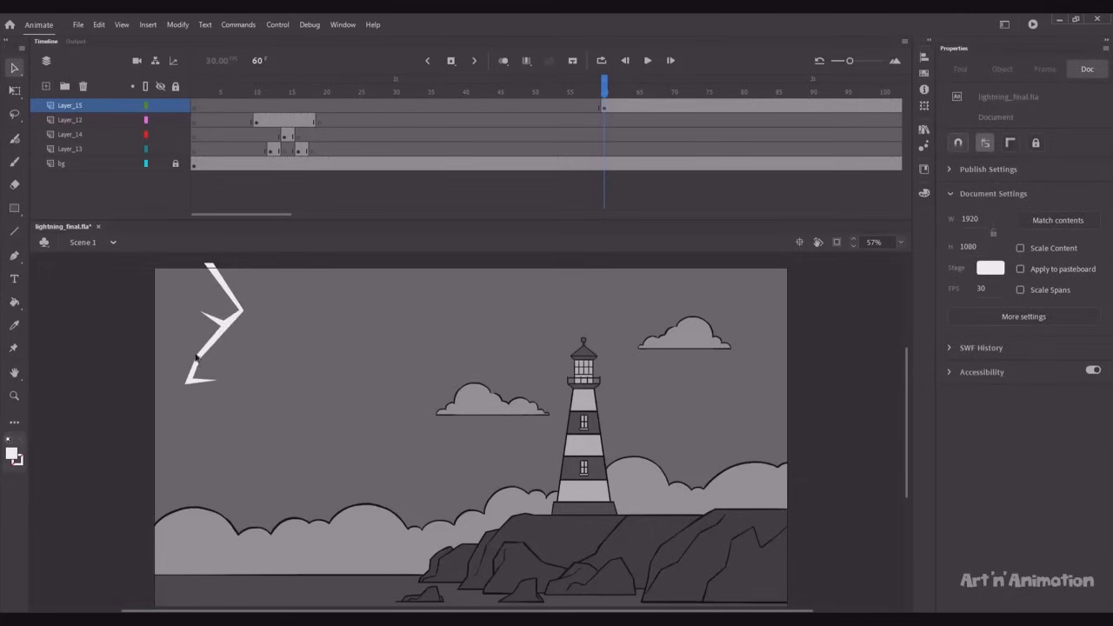
left_click_drag(200, 355, 188, 333)
mouse_move(216, 380)
left_mouse_down()
mouse_move(218, 399)
mouse_move(231, 377)
left_mouse_up()
left_click_drag(209, 392, 227, 383)
left_click_drag(219, 399, 227, 406)
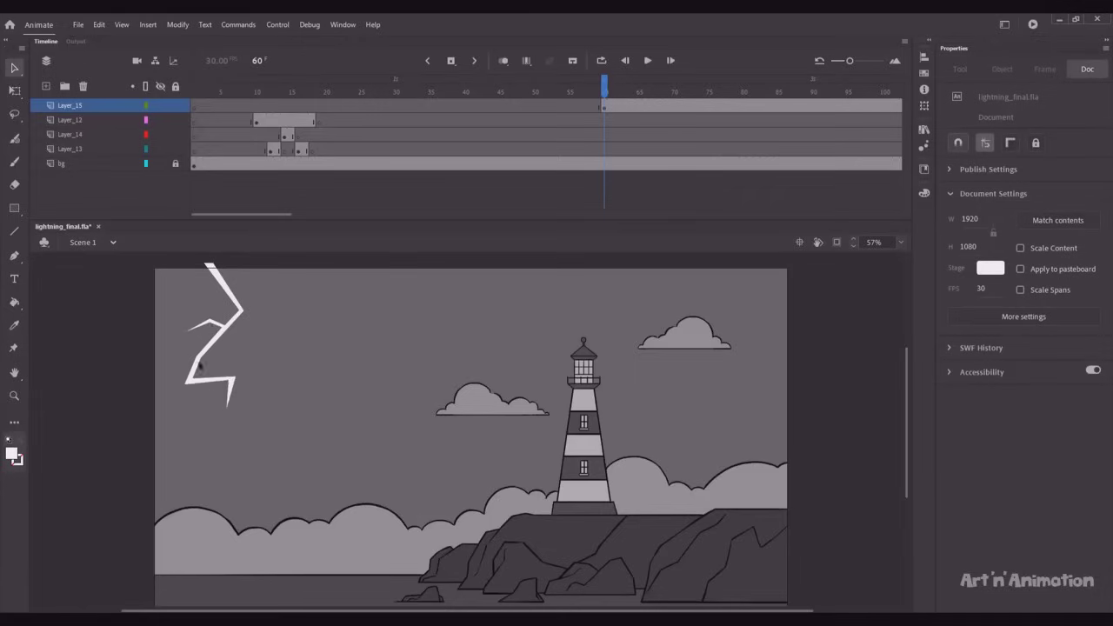
Refine the bolt's lower bend, extend its tip into a longer pointed zigzag, and save the file.
left_click_drag(197, 360, 190, 358)
left_click_drag(202, 362, 194, 360)
left_click_drag(192, 375, 227, 433)
left_click_drag(228, 396, 220, 408)
left_click_drag(228, 381, 232, 379)
key("ctrl+s")
Pull a forked branch from the bolt's upper right side and smaller branches from its lower bends.
left_click_drag(229, 291, 255, 281)
left_click_drag(255, 282, 303, 306)
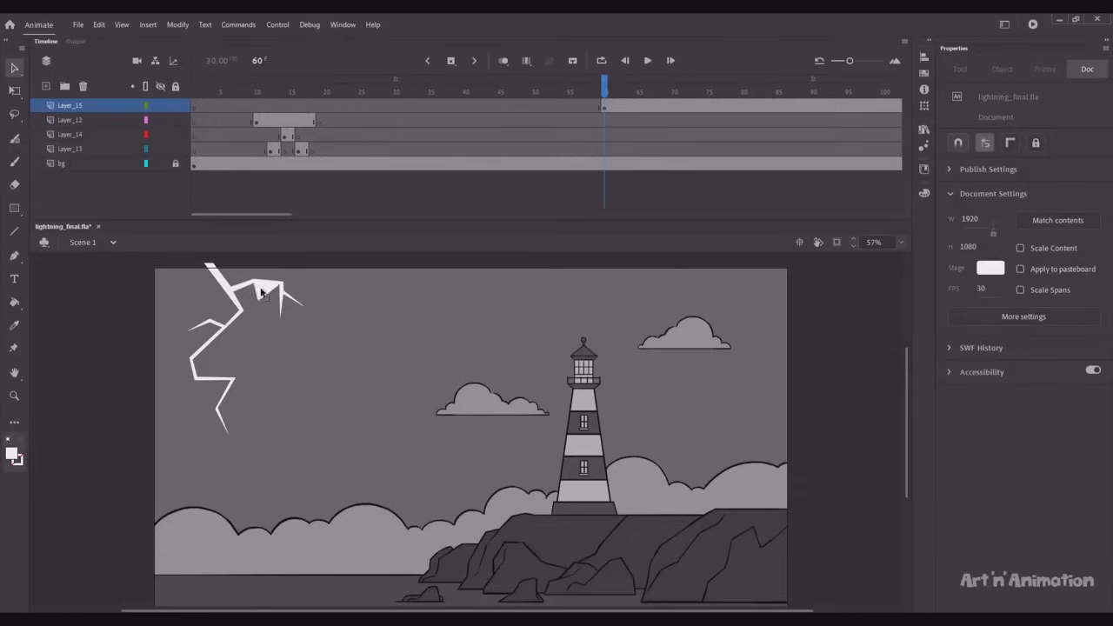
left_click(231, 374)
left_click(232, 375)
left_click_drag(242, 360, 256, 344)
left_click_drag(207, 353, 191, 382)
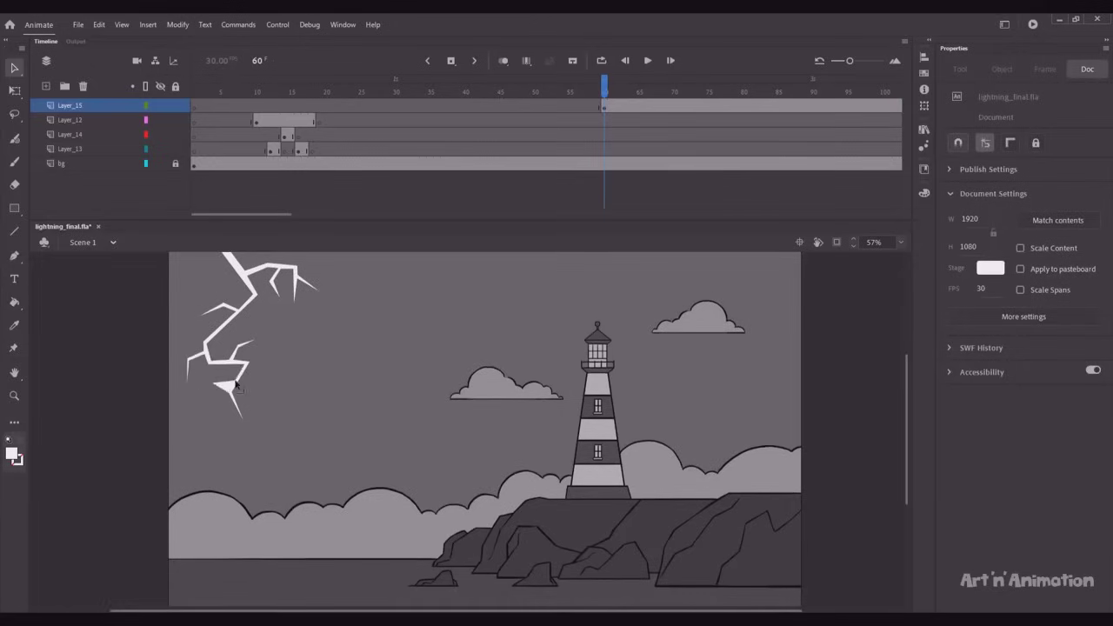
Lengthen the bolt's lower end downward and add small side branches and a forked tip.
left_click_drag(221, 381, 254, 426)
mouse_move(243, 412)
left_mouse_down()
mouse_move(226, 414)
mouse_move(243, 403)
left_mouse_up()
left_click_drag(229, 404, 272, 386)
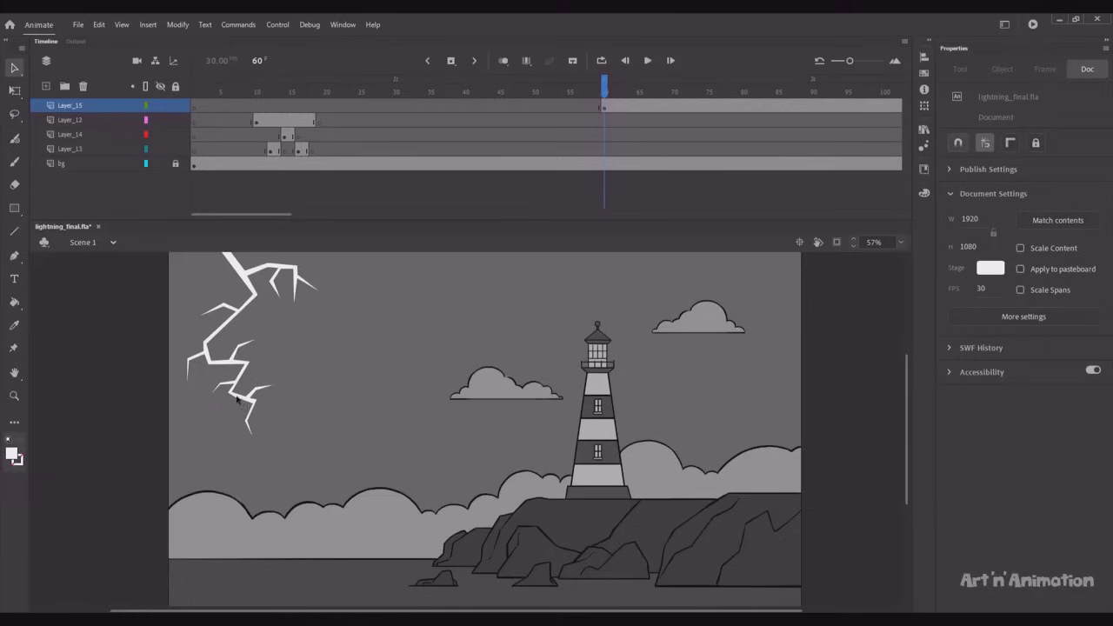
left_click_drag(246, 426, 260, 430)
mouse_move(245, 431)
left_mouse_down()
mouse_move(235, 439)
mouse_move(245, 426)
left_mouse_up()
Pull a forked, downward-bending branch from the right side of the bolt's middle segment.
left_click(242, 319)
left_click_drag(235, 322, 287, 331)
left_click(248, 323)
left_click(244, 315)
left_click(256, 325)
left_click_drag(290, 324, 302, 334)
left_click_drag(293, 334, 301, 334)
left_click_drag(297, 330, 266, 332)
left_click(302, 332)
left_click_drag(273, 332, 269, 333)
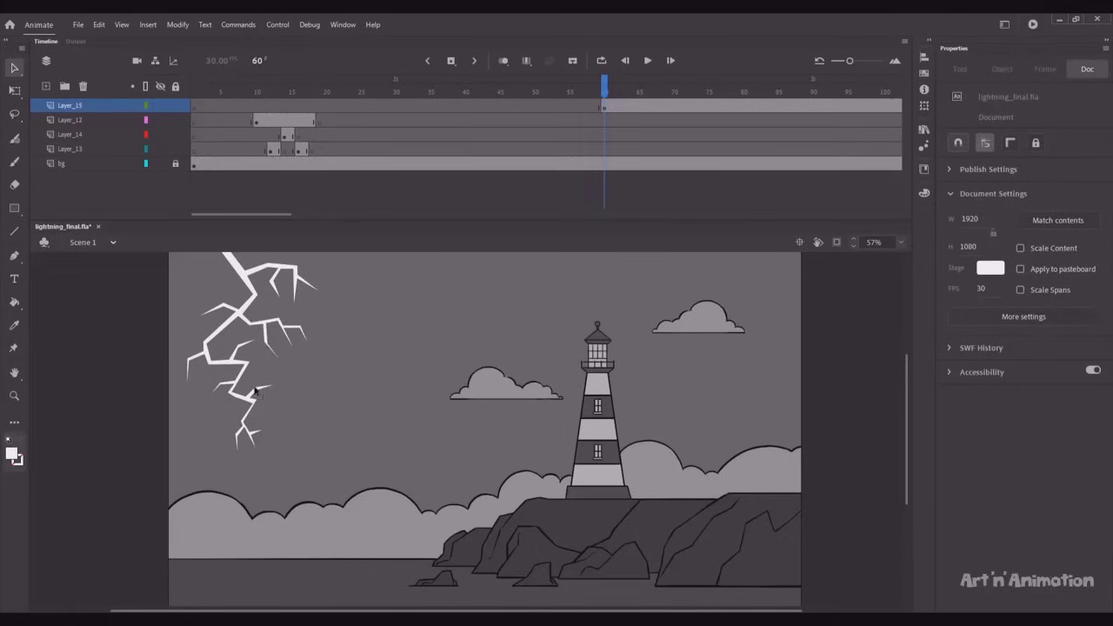
Adjust the small lower branch, and convert the whole bolt to a Graphic symbol named lightning_01.
left_click_drag(270, 385, 261, 392)
key("ctrl+a")
key("F8")
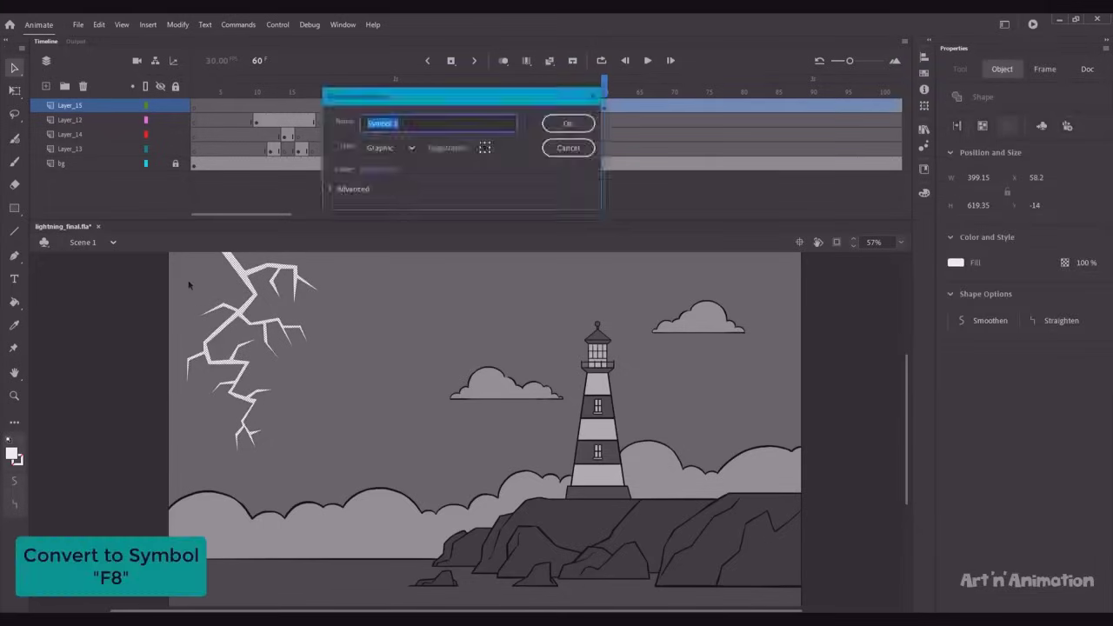
type("lightning_01")
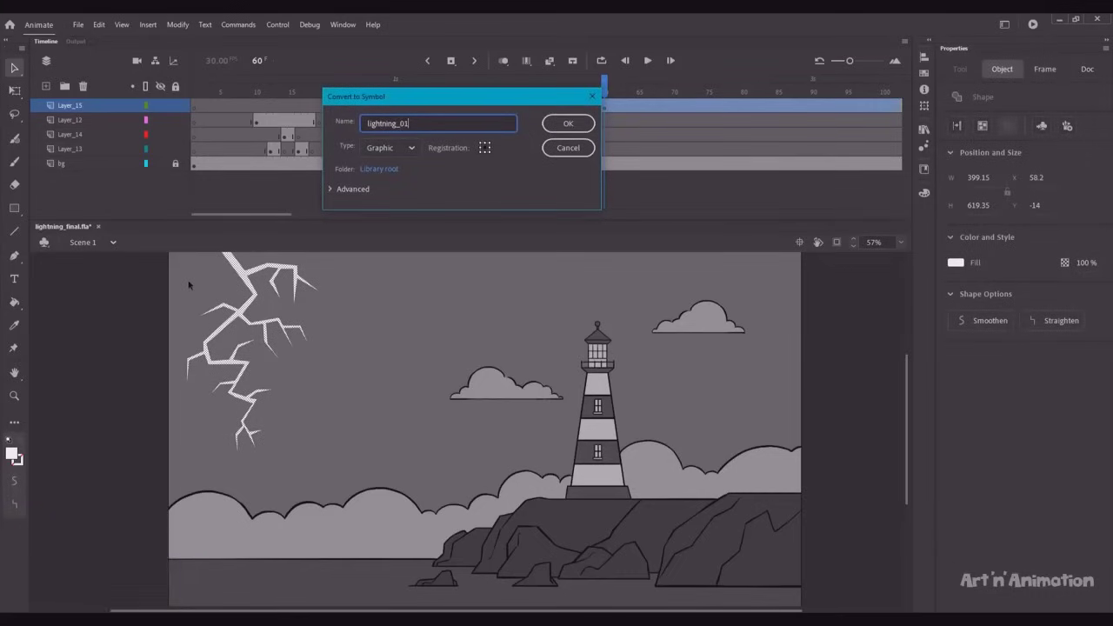
key("Return")
Inside the lightning_01 symbol, extend Layer_1 to frame 10 and add a new layer above it.
double_click(240, 273)
left_click(259, 107)
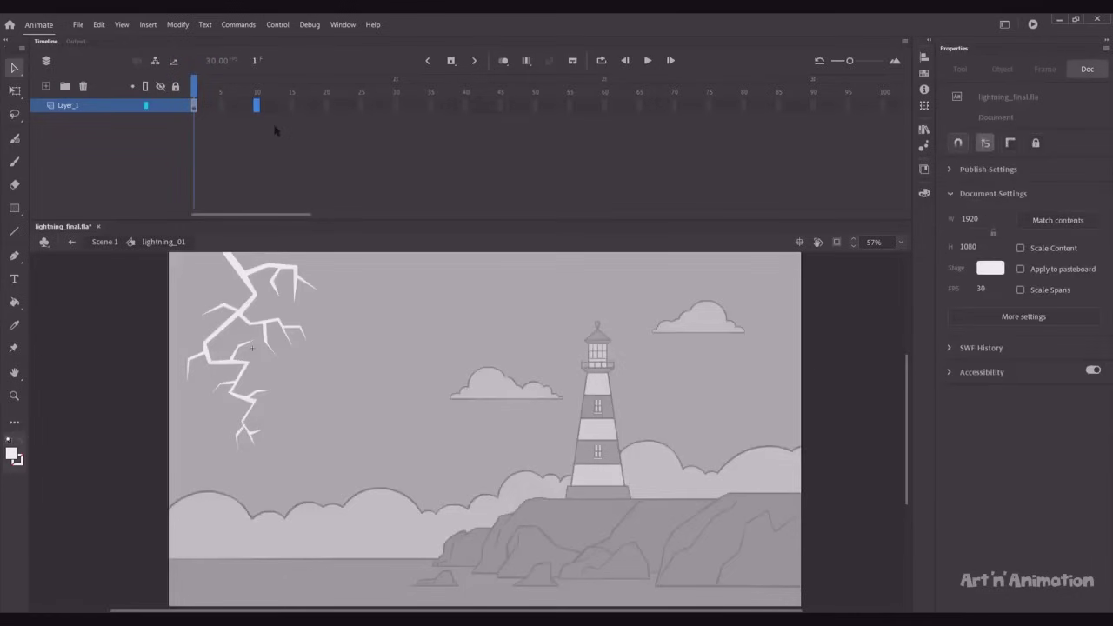
key("F5")
left_click(248, 87)
left_click(46, 86)
left_click(195, 106)
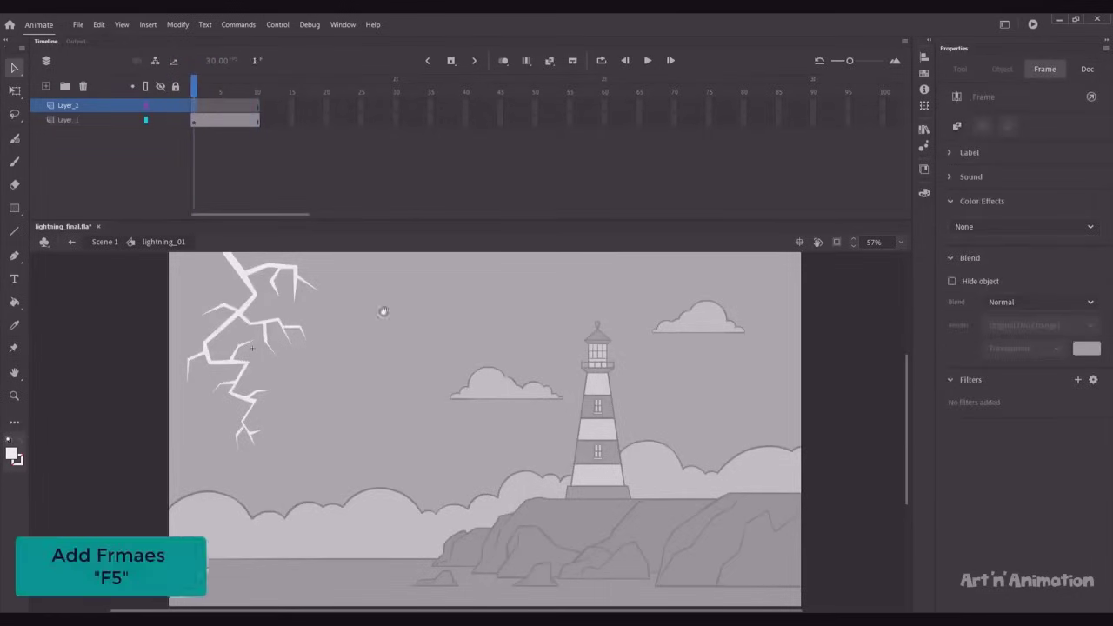
Draw a rectangle about 220 by 70 px above the bolt on Layer_2 and give it a semi-transparent orange-red fill.
left_click_drag(383, 312, 410, 391)
key("r")
left_click_drag(215, 286, 288, 308)
key("v")
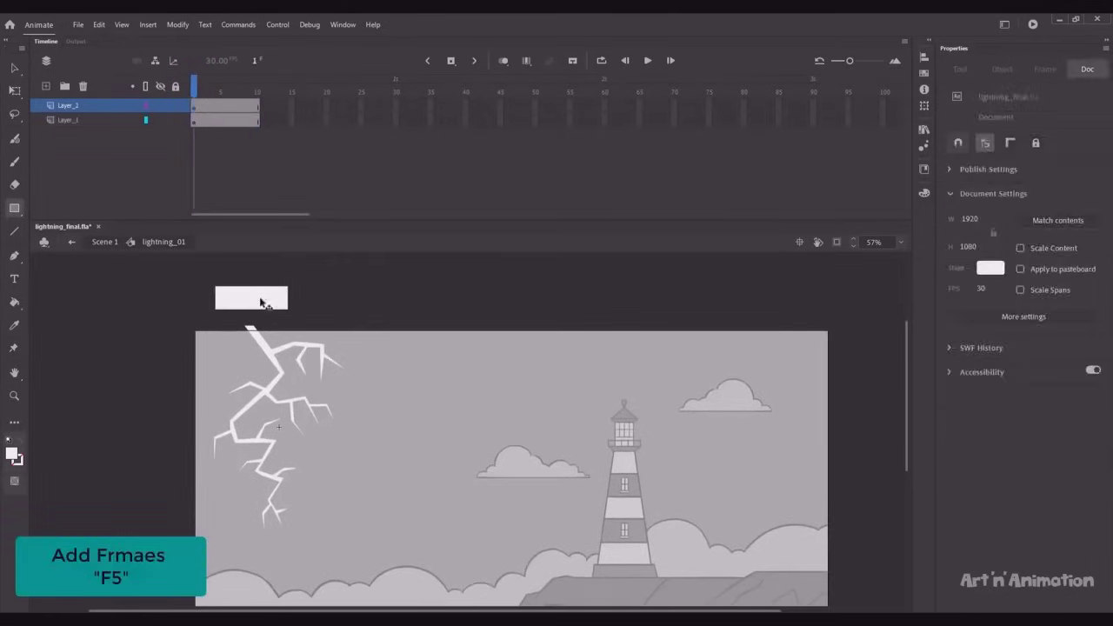
left_click(261, 300)
left_click(955, 263)
left_click(887, 345)
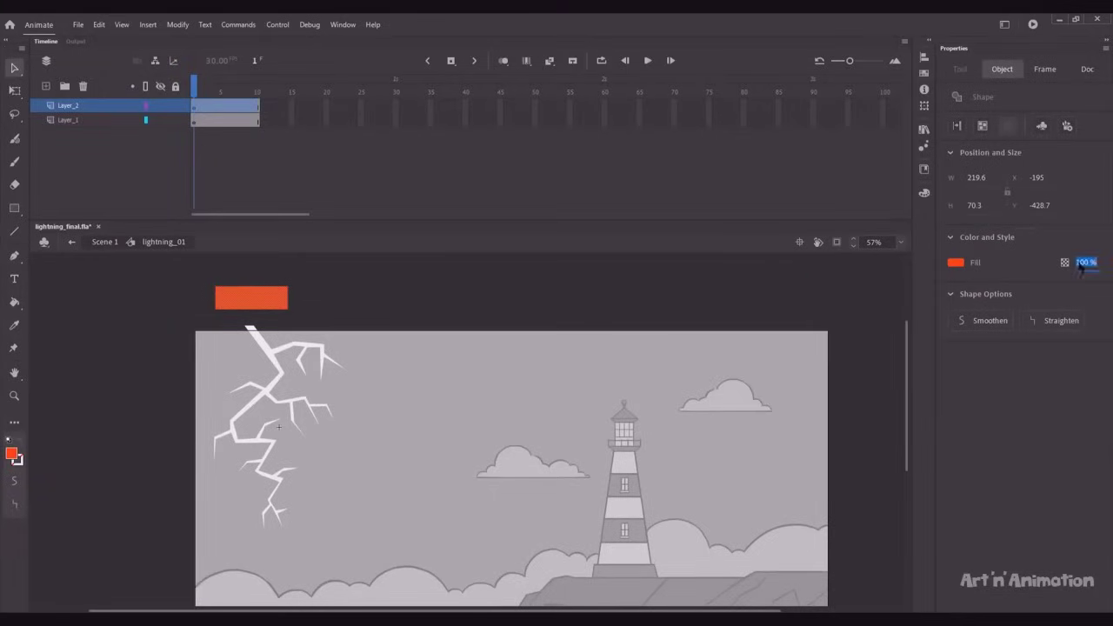
left_click(466, 365)
Reshape the orange shape over the bolt's upper part, then add a keyframe at frame 2 and stretch it further down.
left_click_drag(245, 307, 385, 404)
key("F6")
left_click(188, 296)
left_click_drag(214, 326, 261, 580)
Add a keyframe at frame 3, widen the orange shape to cover the whole bolt, and turn Layer_2 into a mask.
key("F6")
left_click_drag(208, 485, 193, 485)
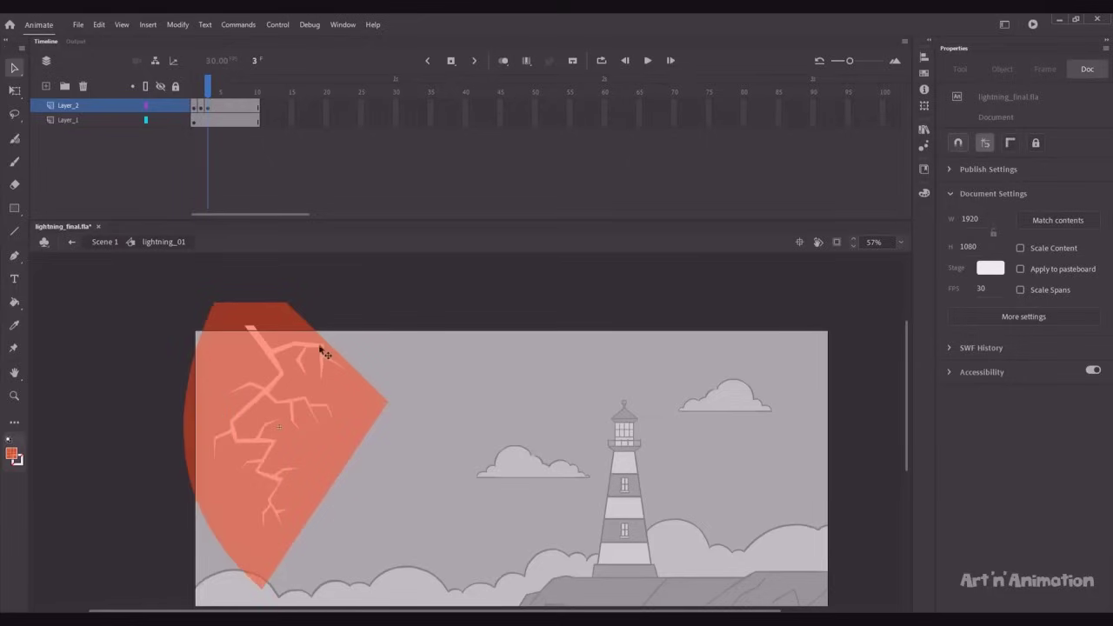
right_click(93, 106)
left_click(129, 295)
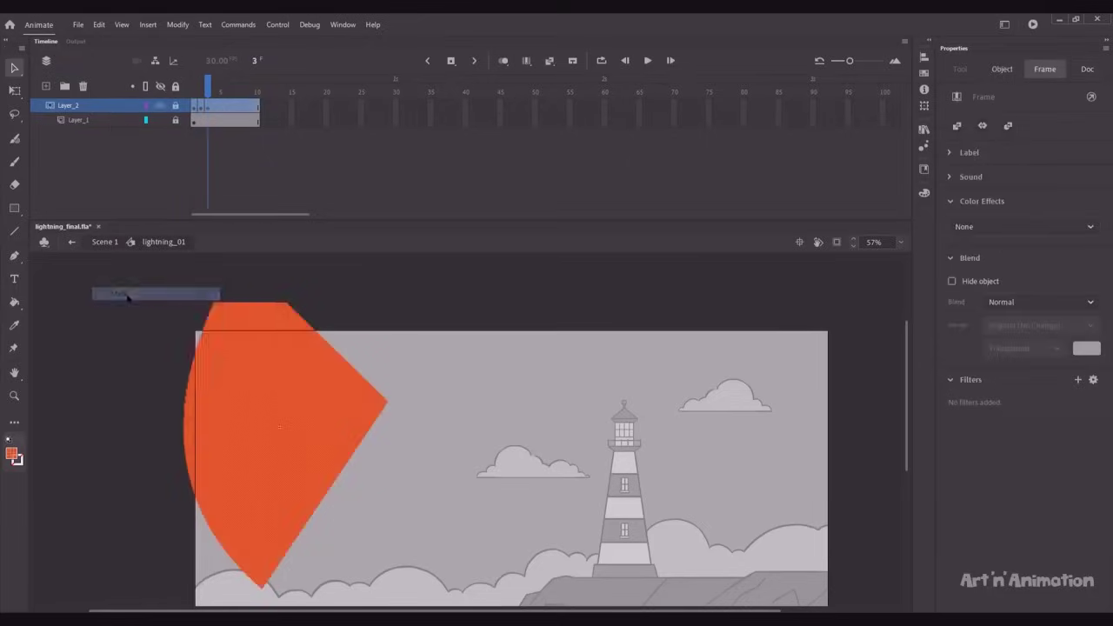
Play back the masked bolt reveal inside the lightning_01 symbol and return to Scene 1.
key("Return")
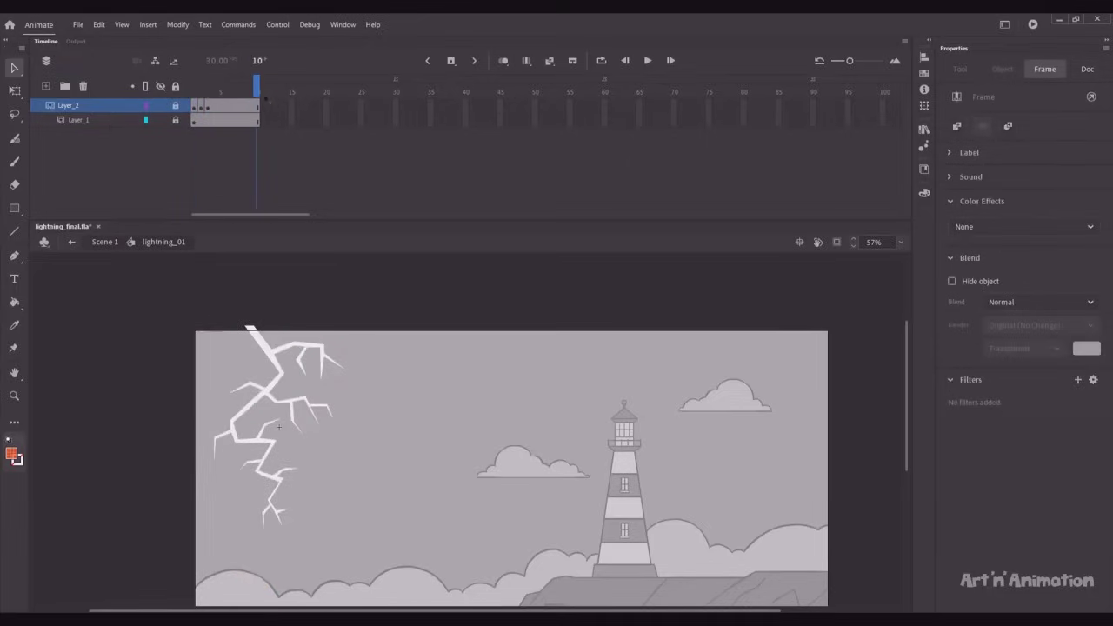
left_click(198, 150)
left_click(104, 242)
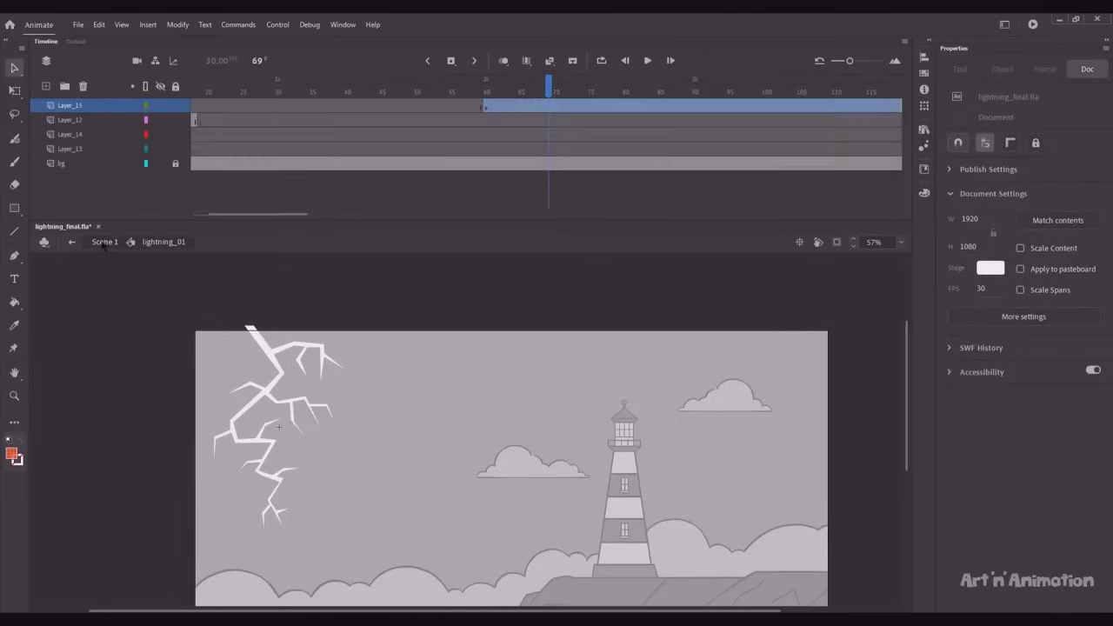
Copy Layer_13's black flash keyframe from frame 12 to frame 62 on the same layer.
left_click_drag(546, 87, 512, 97)
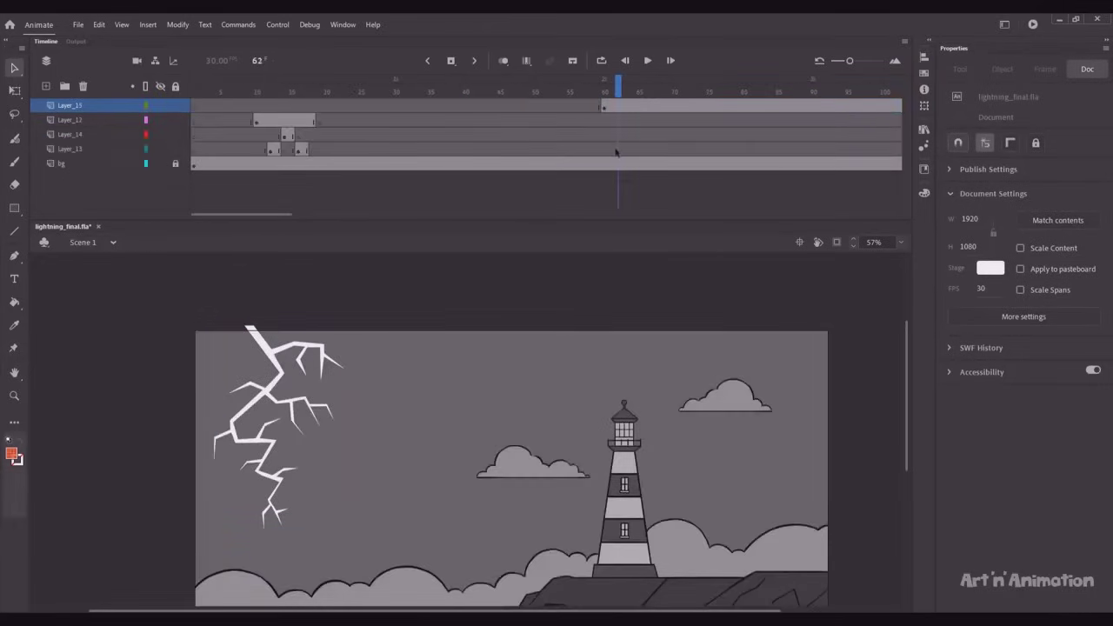
left_click(618, 151)
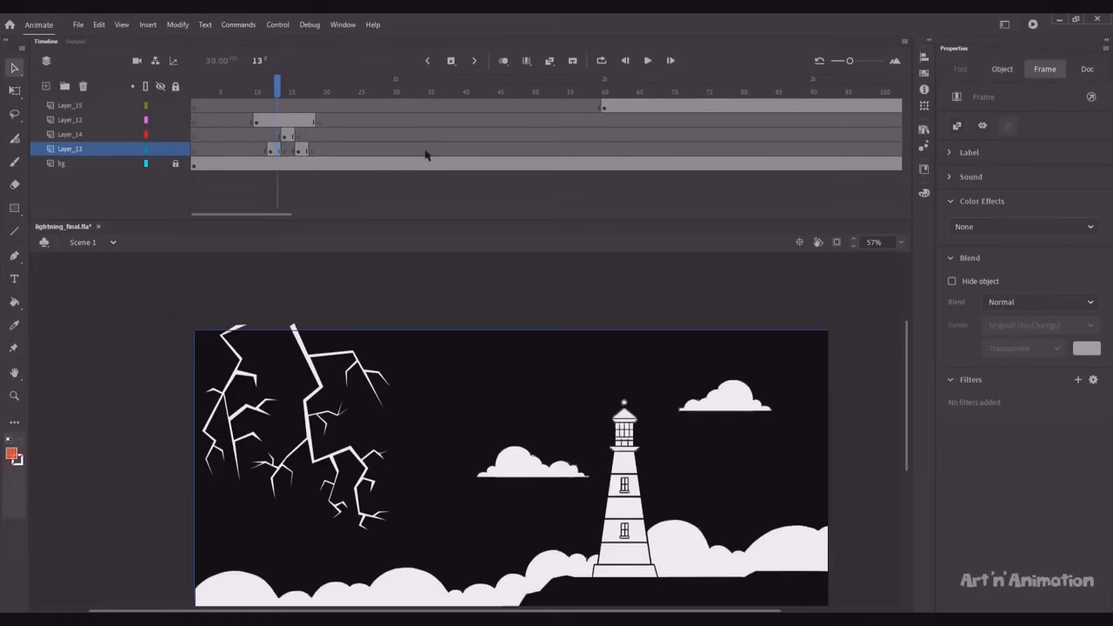
left_click(639, 150)
left_click_drag(621, 149, 618, 150)
left_click_drag(618, 86, 618, 90)
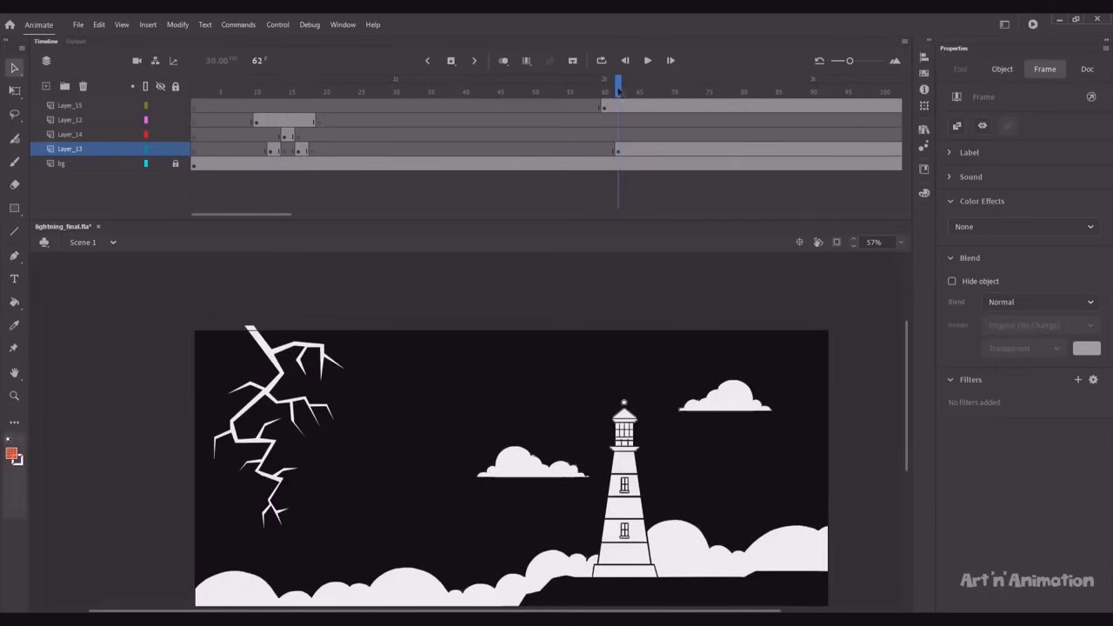
Copy Layer_14's white flash to frame 64 and end Layer_13's black flash with a blank keyframe at frame 64.
left_click(286, 136)
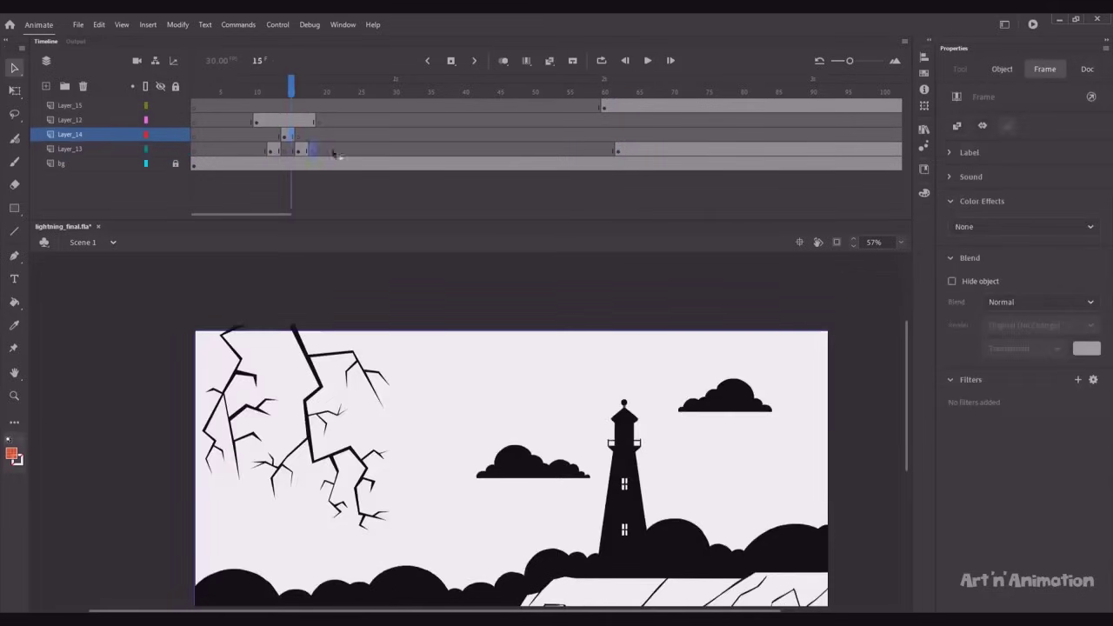
left_click(631, 135)
left_click(633, 153)
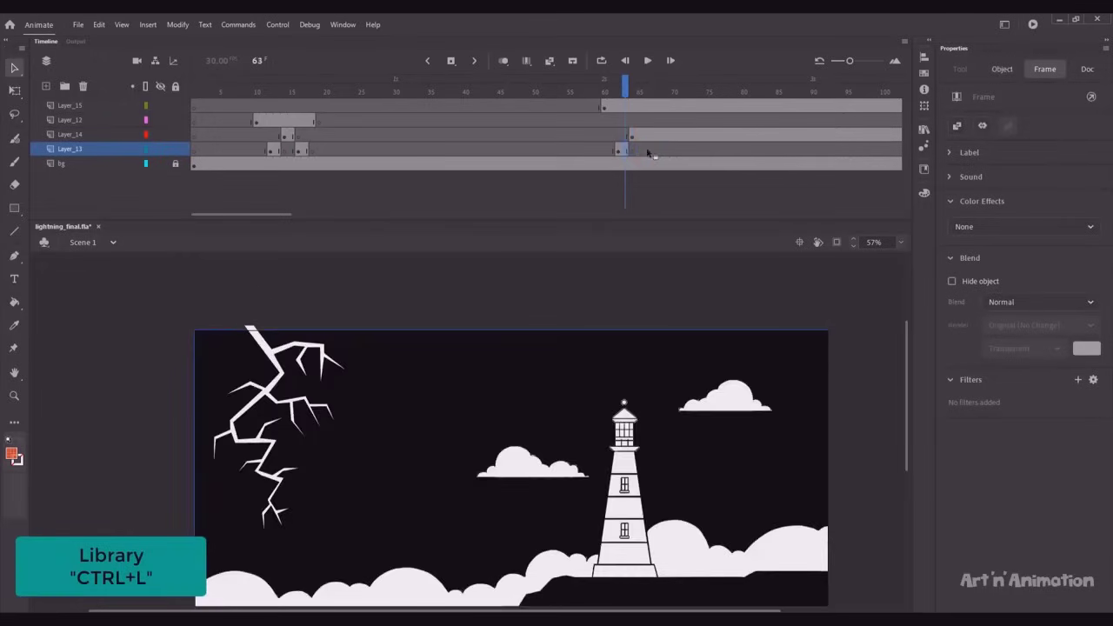
Repeat the black flash on Layer_13 from frame 66 to a blank keyframe at 68, and end Layer_14's white flash at frame 66.
left_click(660, 152)
key("F7")
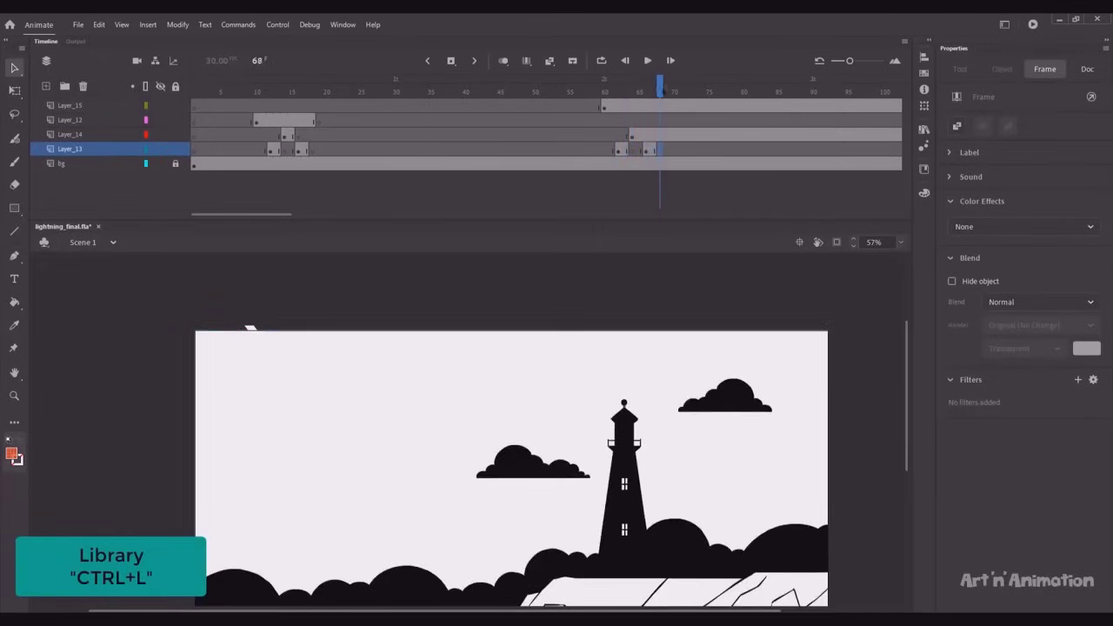
left_click(662, 137)
left_click(646, 137)
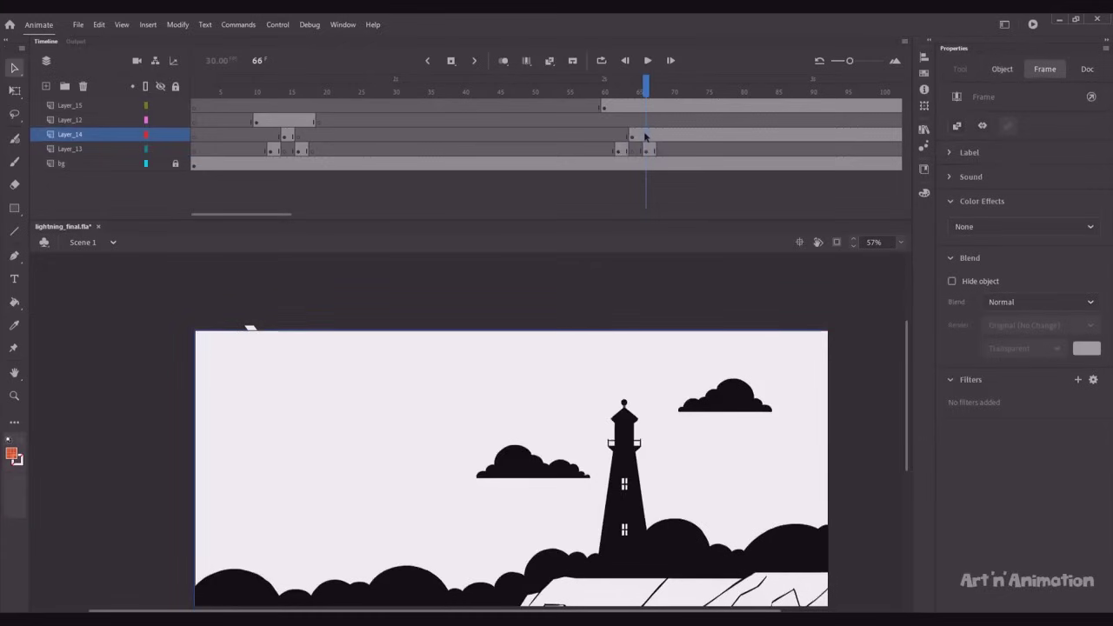
key("F7")
Open the lightning_01 symbol at scene frame 64, hide Layer_2, unlock Layer_1 and add a keyframe on Layer_1 at frame 5.
mouse_move(646, 89)
left_mouse_down()
mouse_move(660, 91)
mouse_move(632, 90)
left_mouse_up()
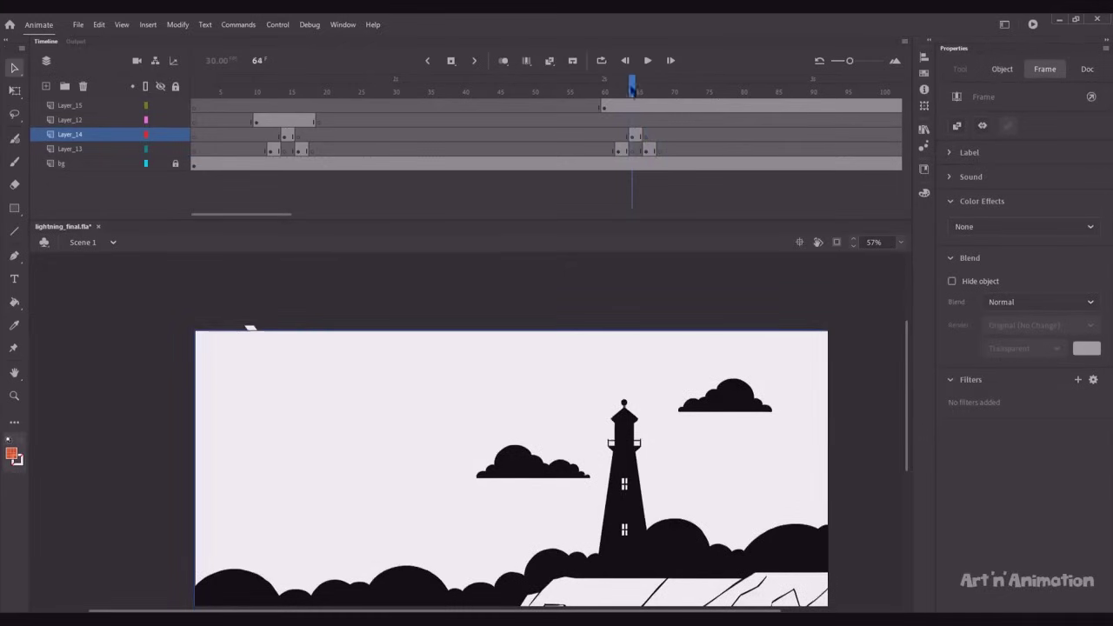
left_click(632, 107)
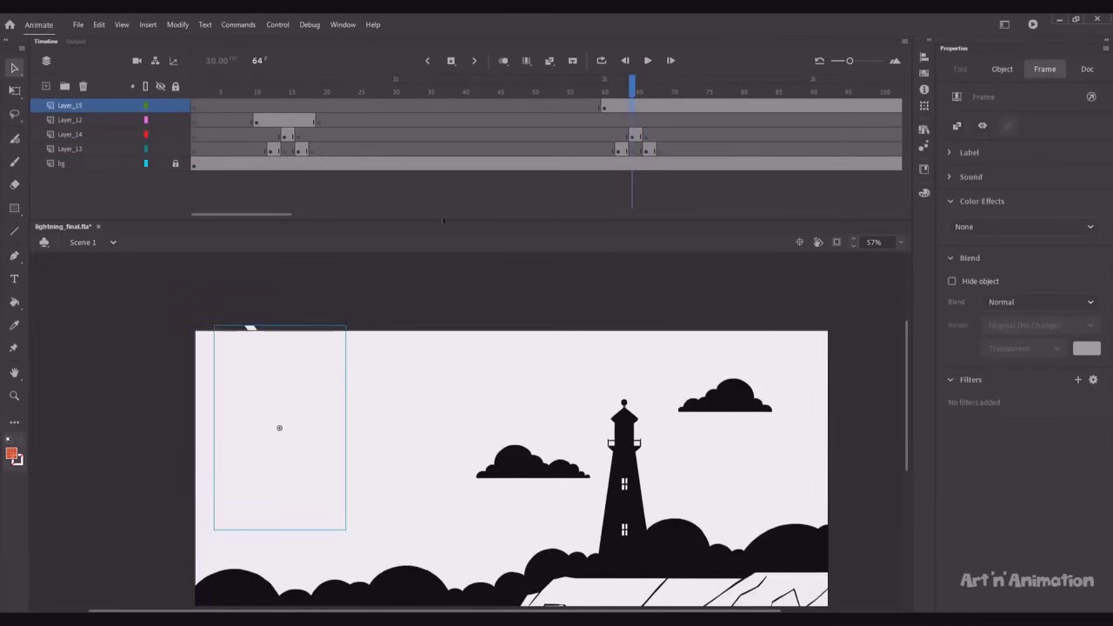
double_click(254, 330)
left_click(220, 124)
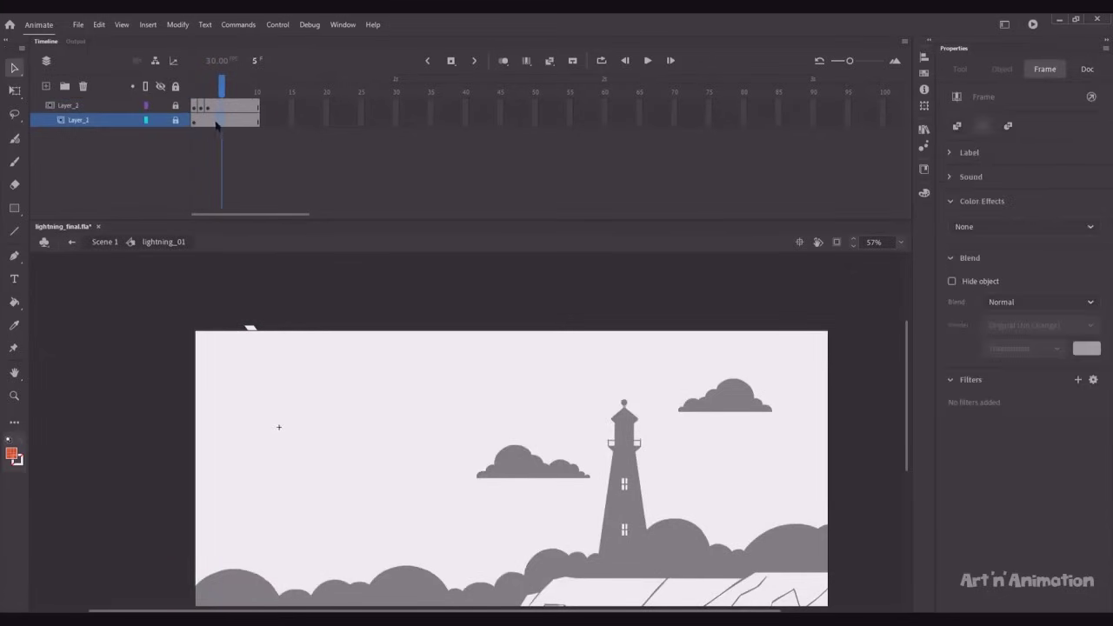
left_click(173, 120)
left_click(160, 105)
key("F6")
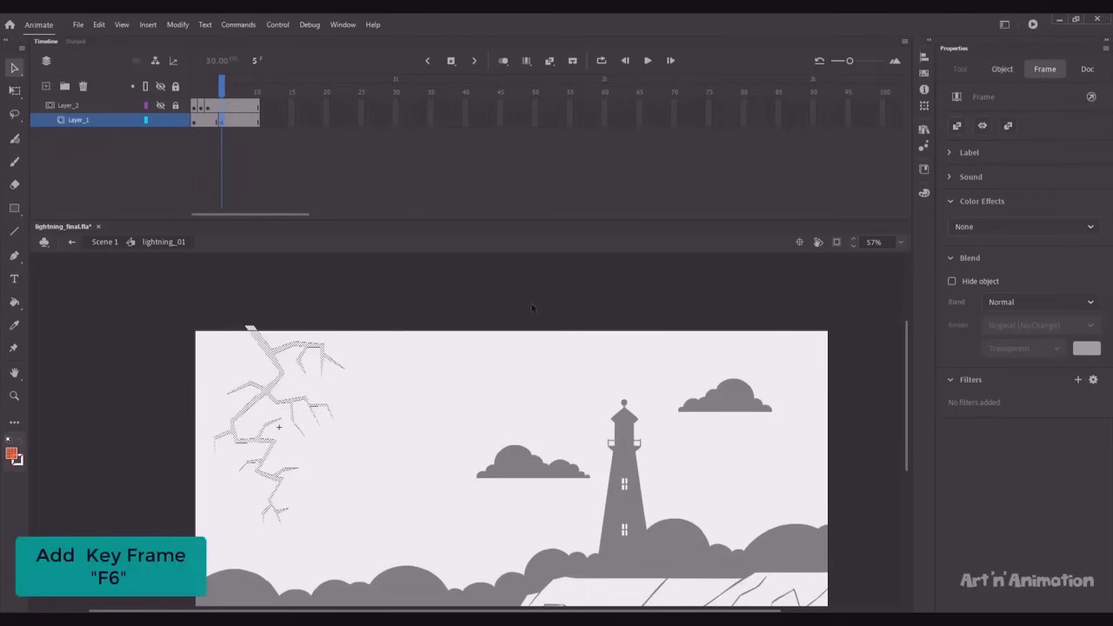
Change the lightning bolt's fill at frame 5 of Layer_1 to black.
left_click(284, 350)
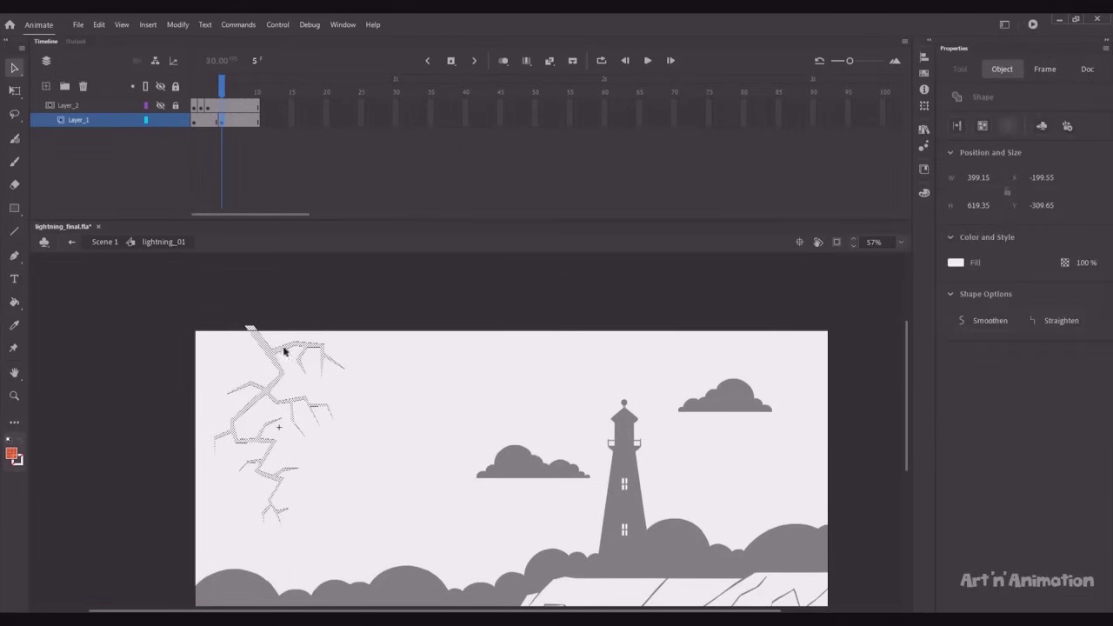
left_click(955, 262)
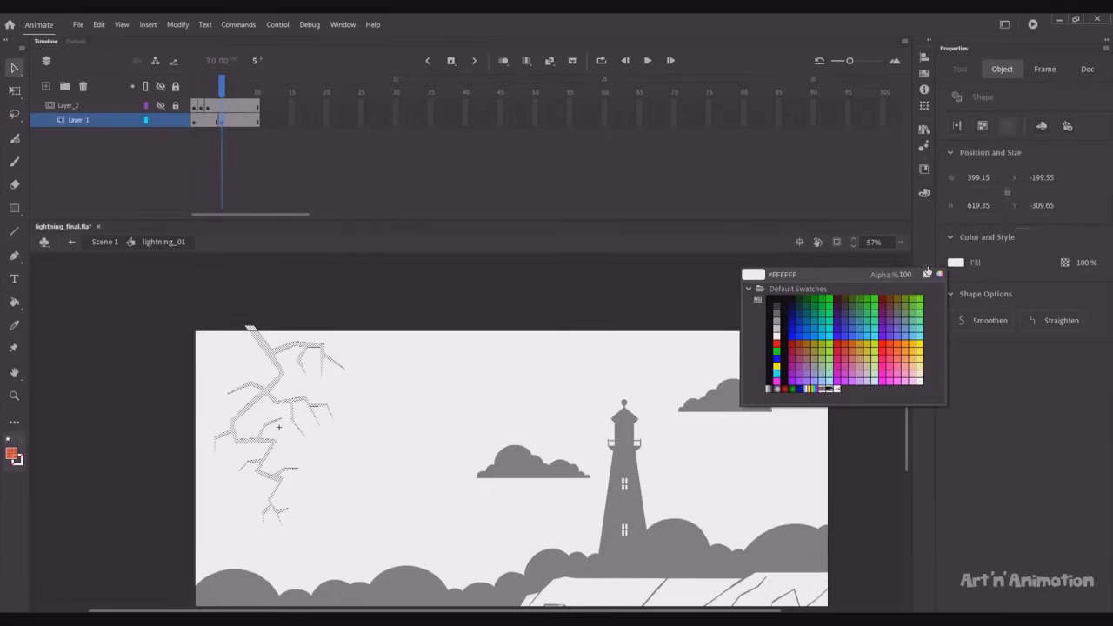
left_click(776, 301)
left_click(435, 359)
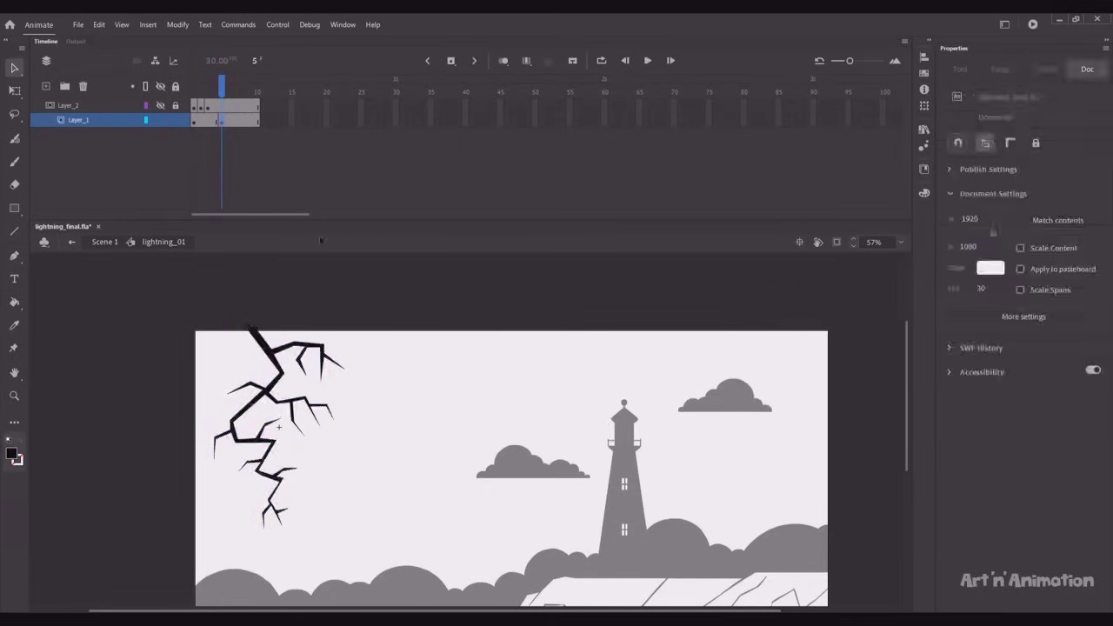
Copy the white bolt on Layer_1 to a keyframe at frame 7, check the frames and return to Scene 1.
left_click(209, 121)
left_click_drag(209, 122, 237, 122)
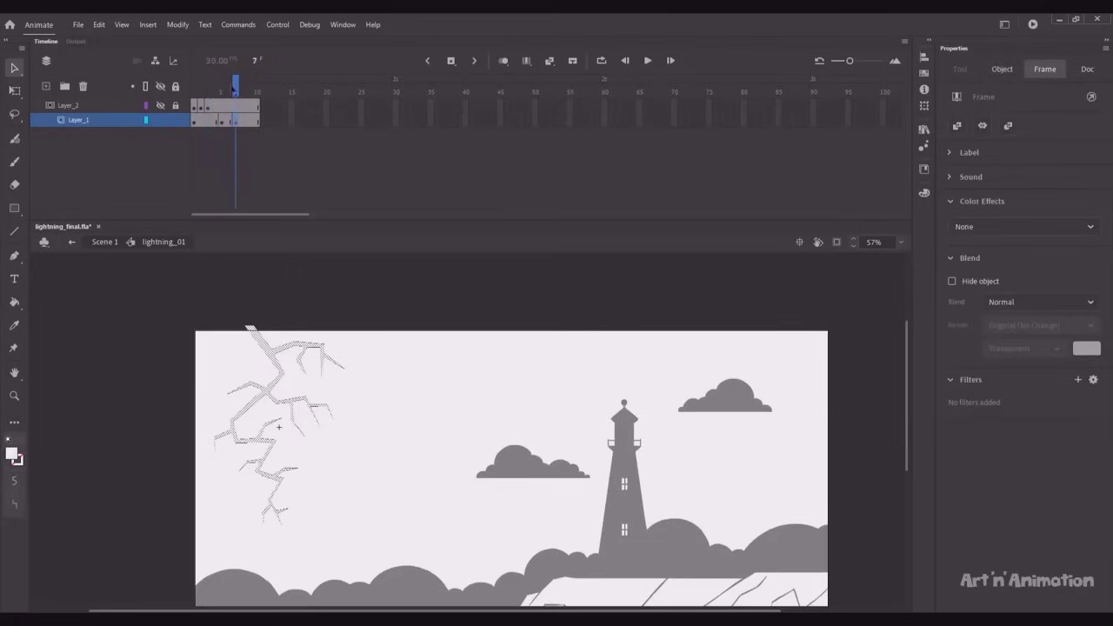
left_click(232, 91)
left_click_drag(229, 99, 190, 100)
left_click(104, 243)
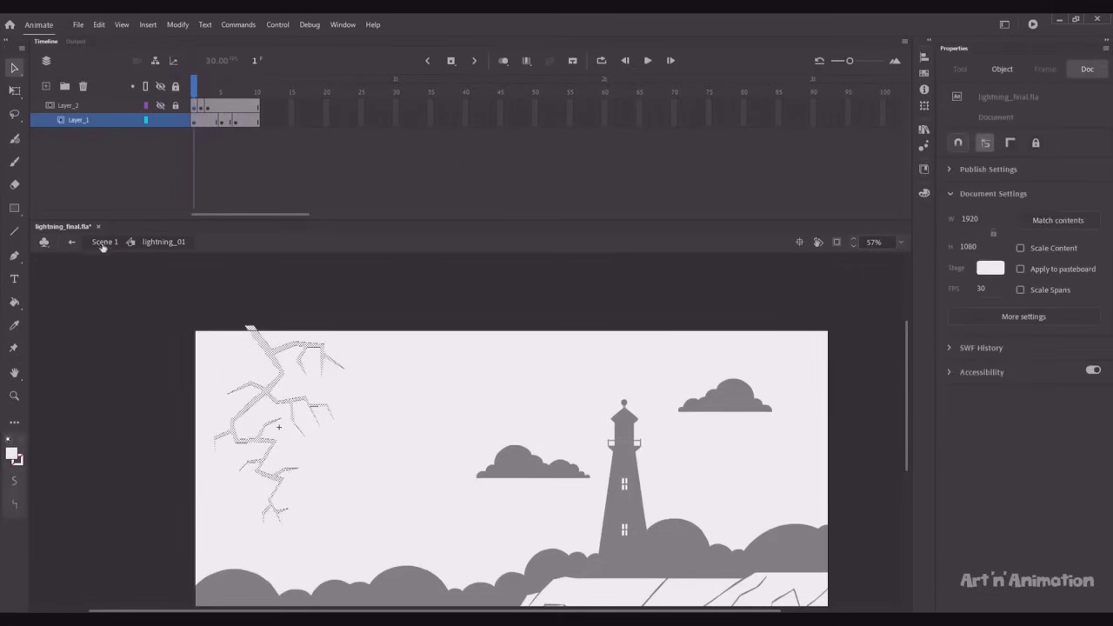
Play the second strike, end Layer_15's bolt with a blank keyframe at frame 68 and test the movie.
left_click_drag(546, 82, 514, 103)
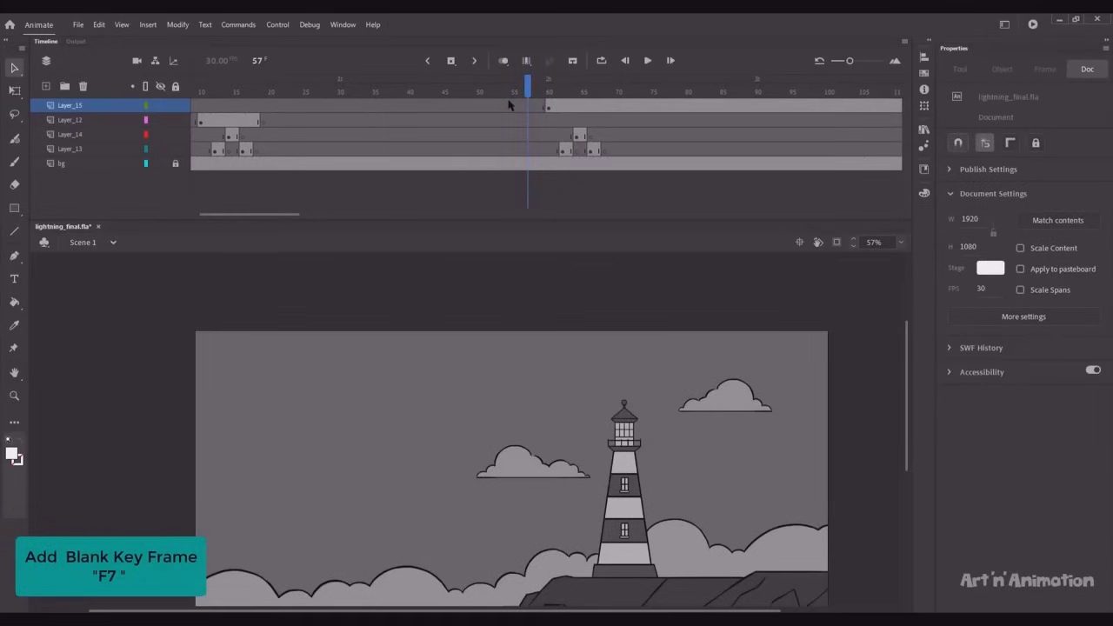
key("Return")
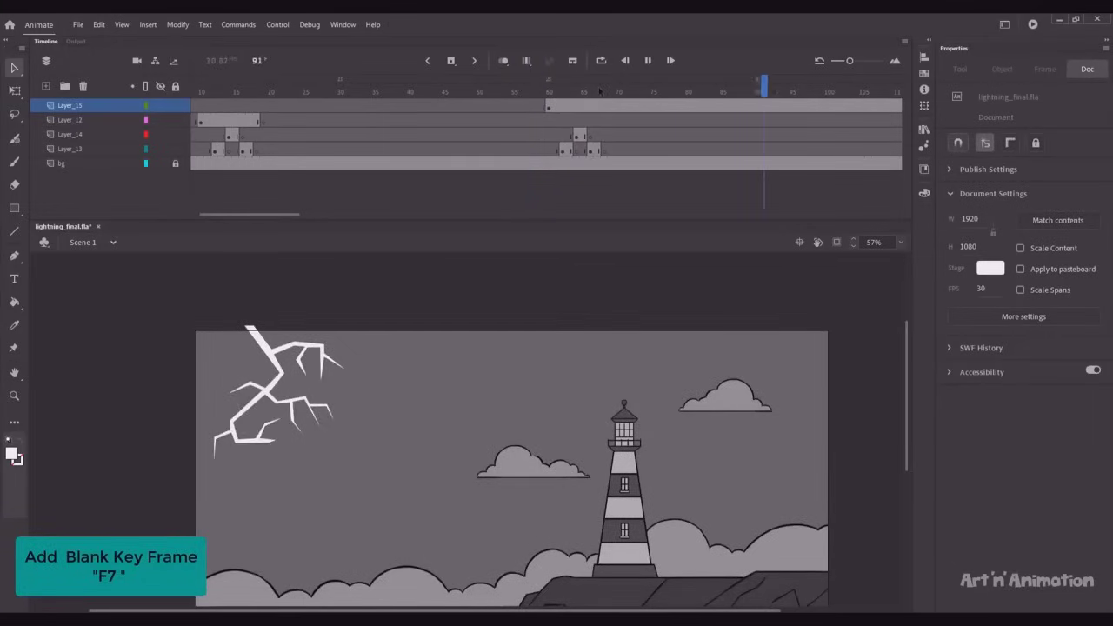
left_click(605, 91)
left_click(606, 106)
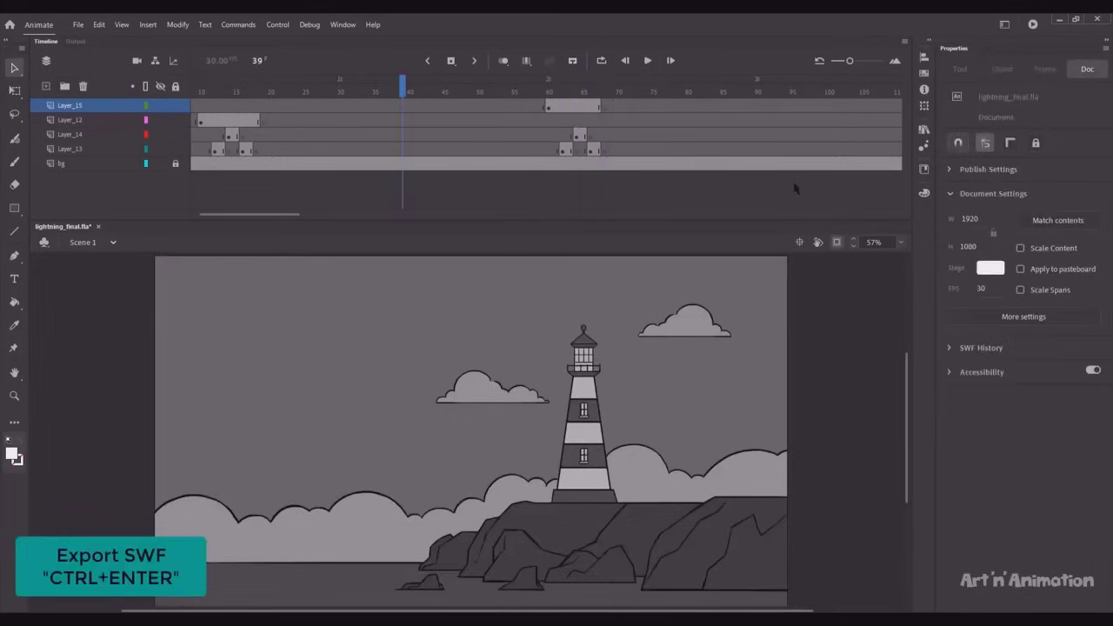
key("ctrl+Return")
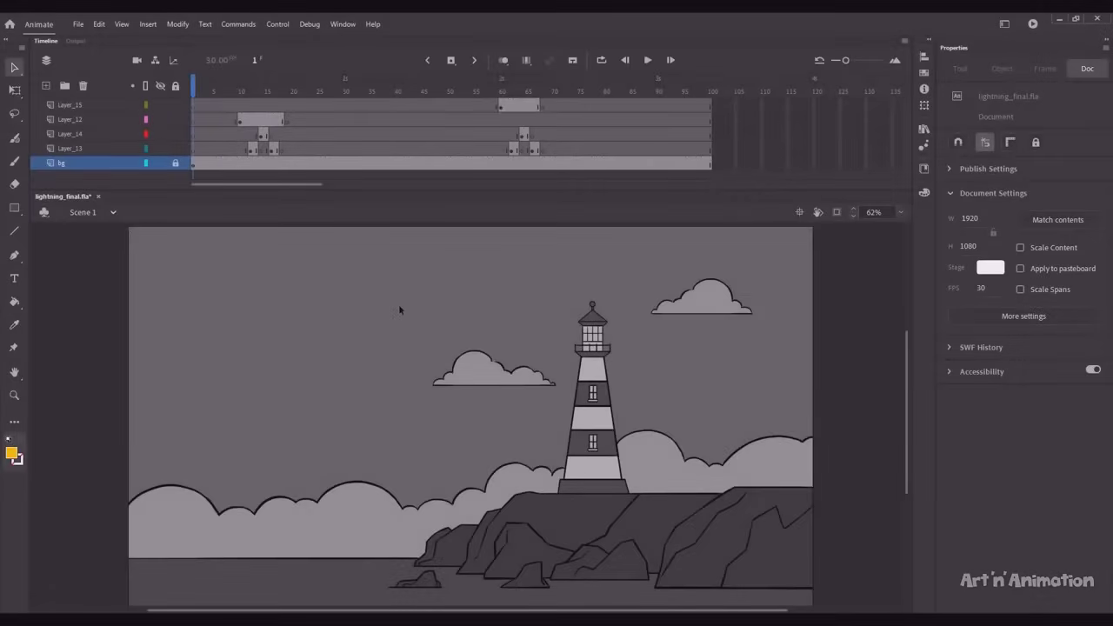
Copy the first lightning bolt's keyframe on Layer_12 from frame 10 to frame 70.
left_click_drag(237, 91, 266, 94)
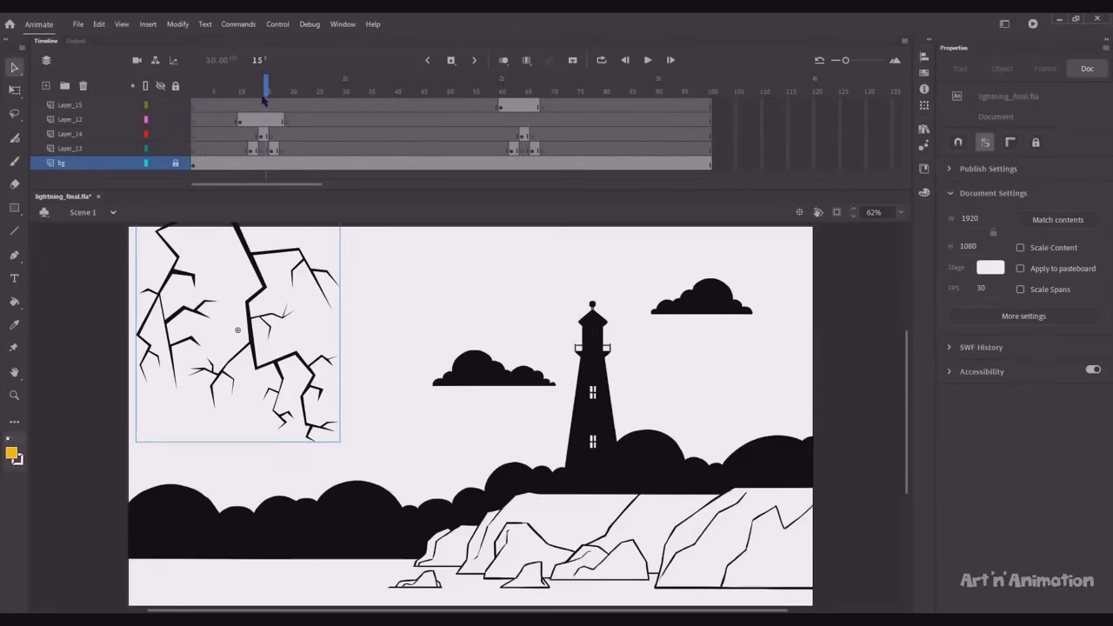
left_click(262, 121)
left_click(252, 120)
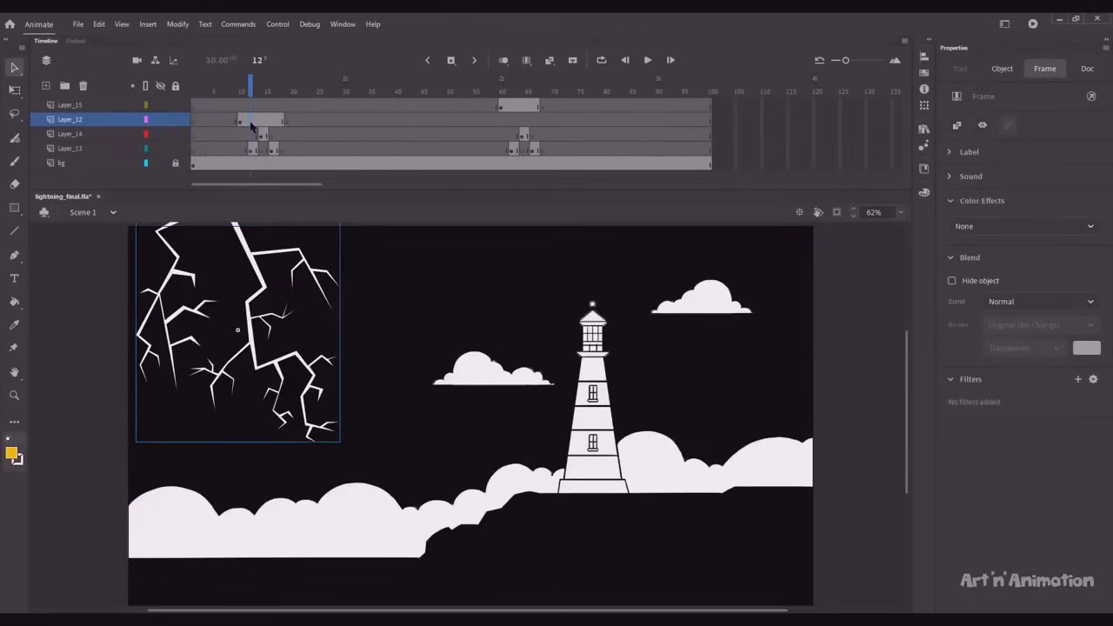
left_click_drag(251, 123, 553, 122)
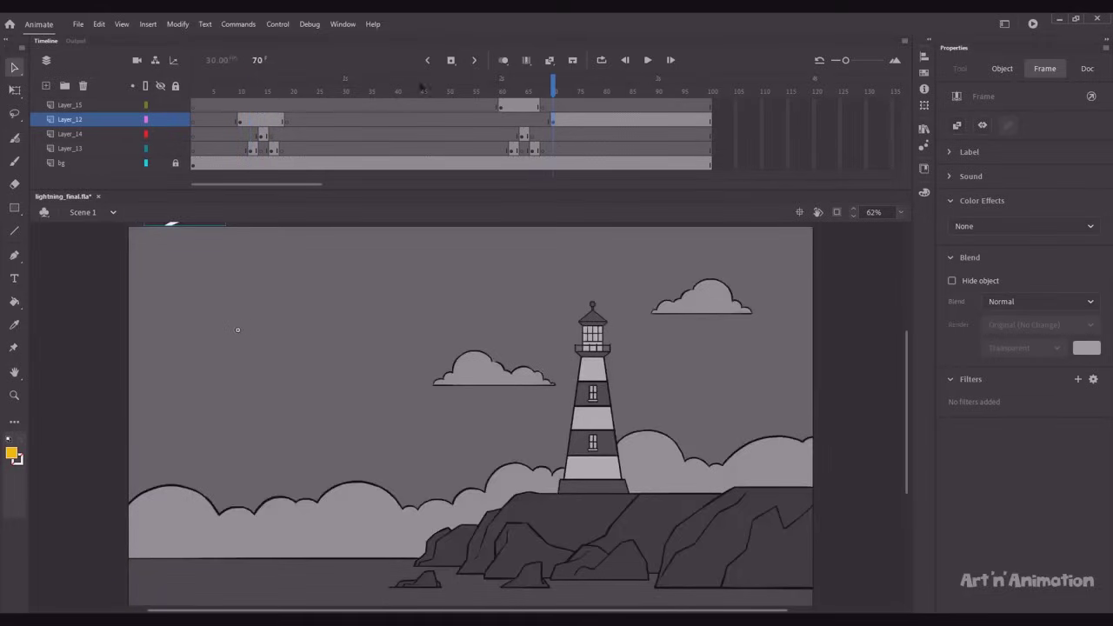
Copy Layer_15's second bolt to frame 25 and end it with a blank keyframe at frame 45.
left_click(501, 93)
key("period")
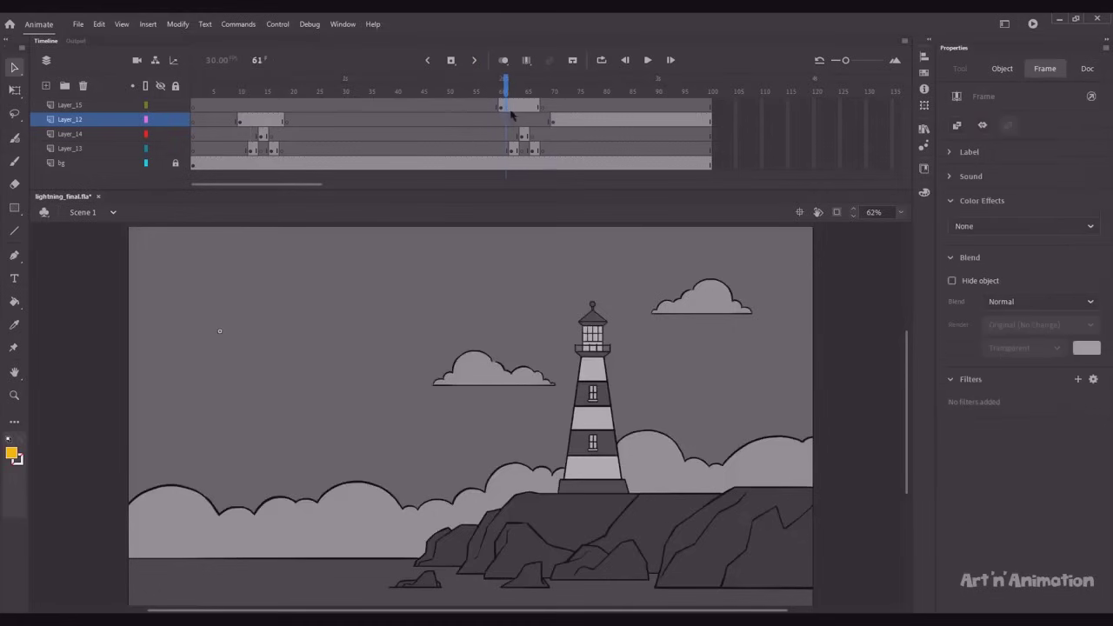
left_click(511, 109)
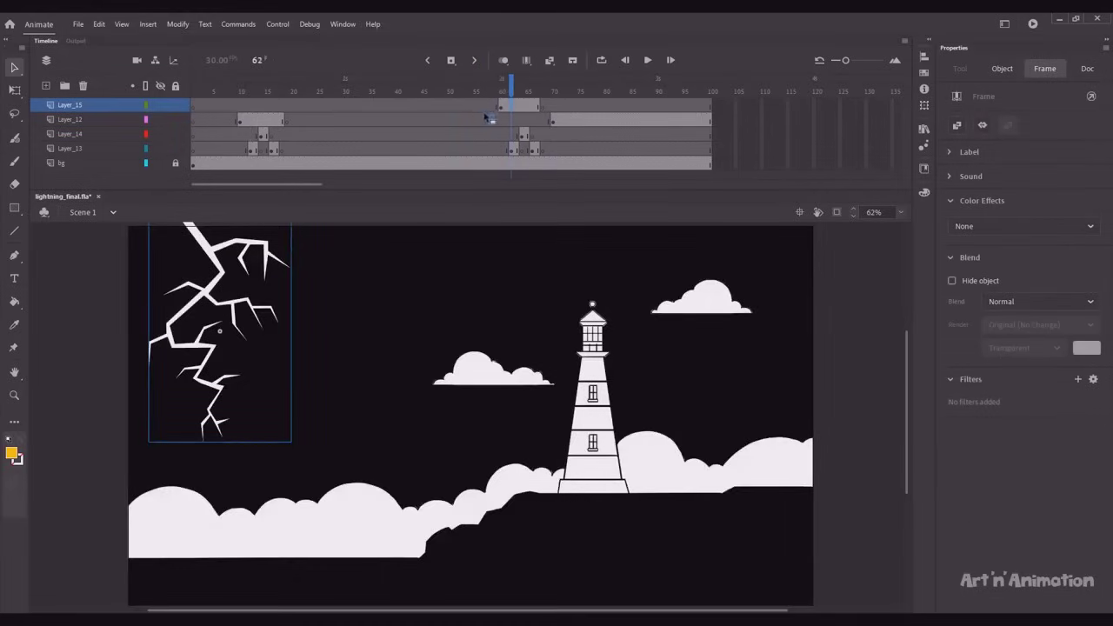
left_click(318, 107)
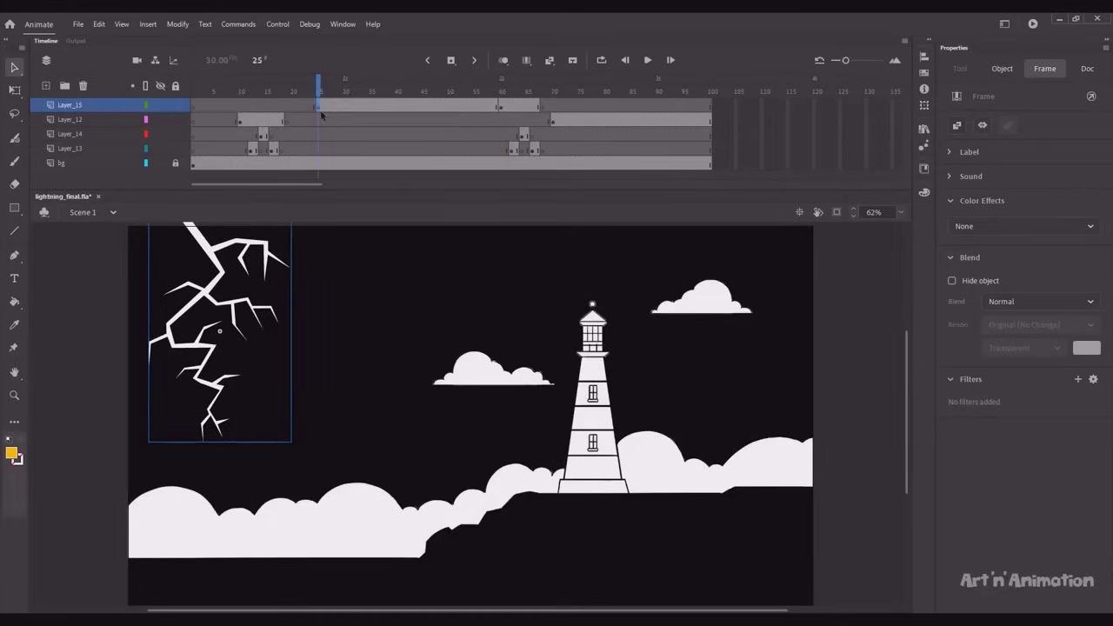
left_click(423, 107)
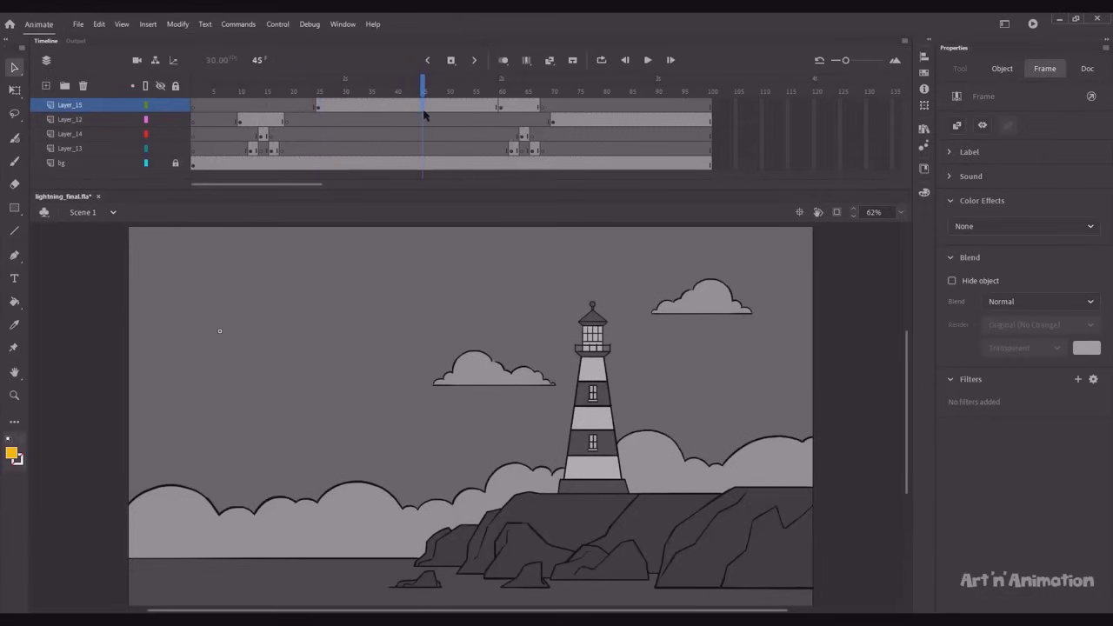
key("F7")
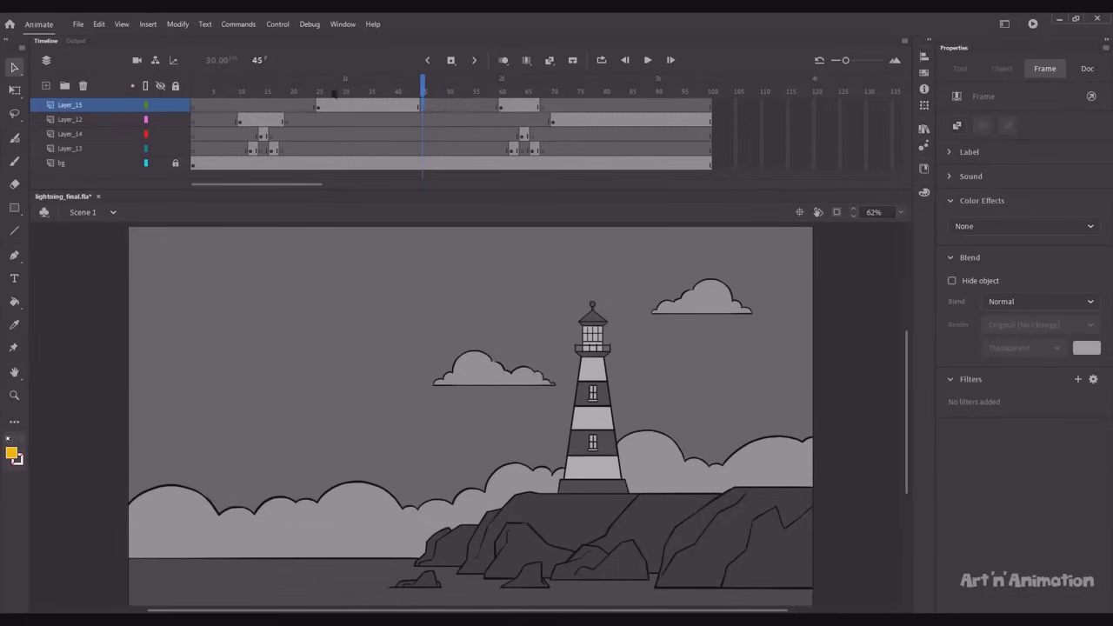
Preview the bolt from frame 25 and place a copy of Layer_13's black flash at frame 27.
left_click(318, 91)
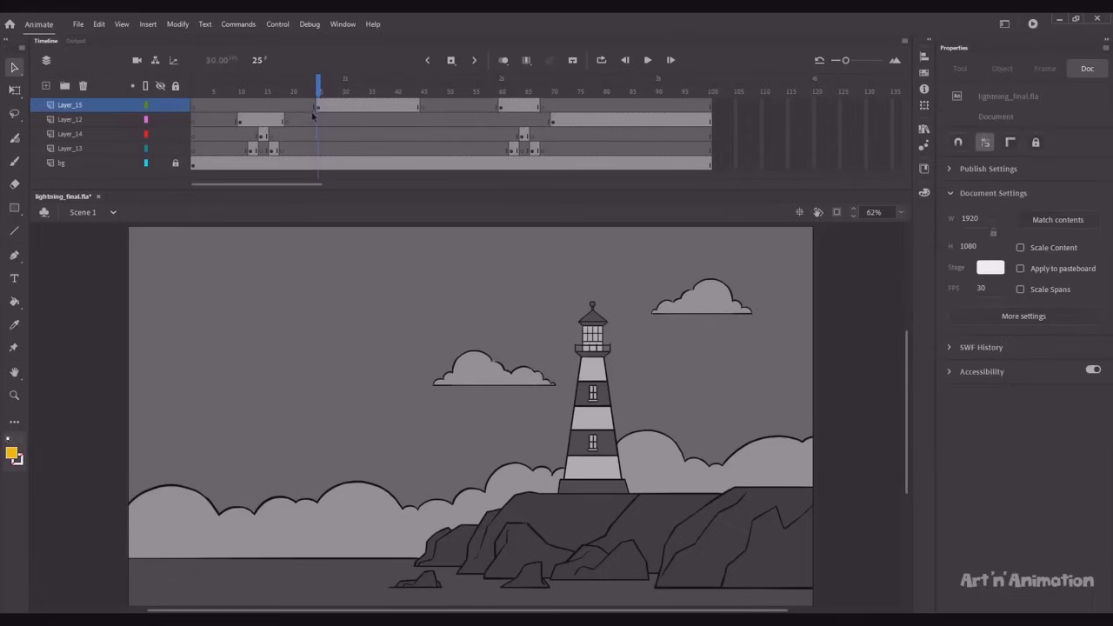
key("Return")
left_click_drag(350, 91, 331, 93)
left_click(317, 91)
left_click(272, 151)
left_click(328, 151)
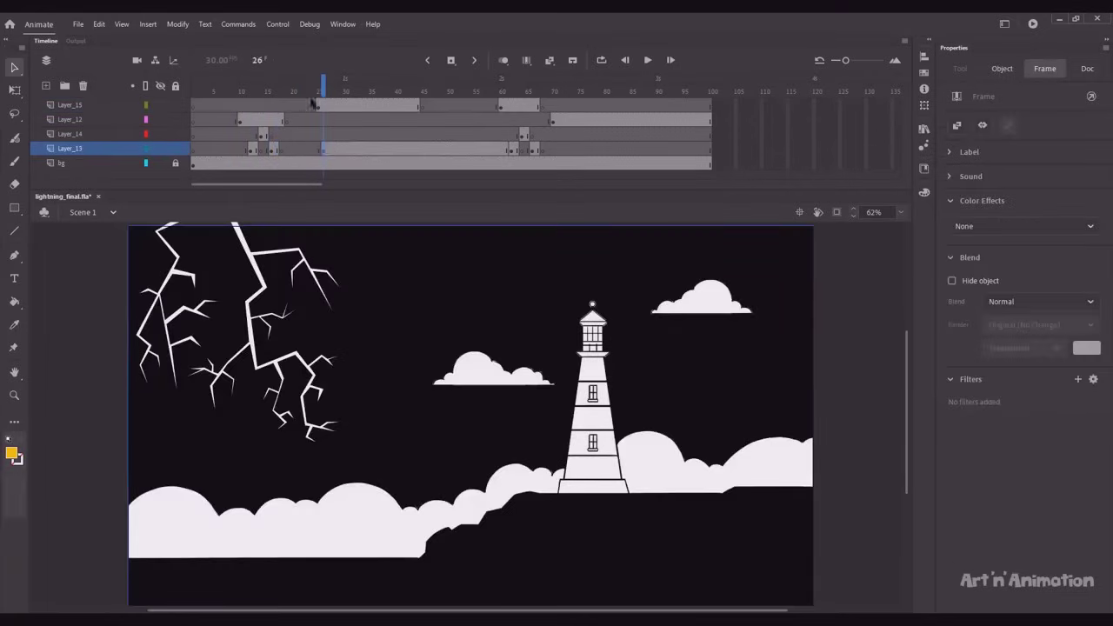
left_click_drag(323, 149, 329, 148)
left_click_drag(318, 92, 329, 92)
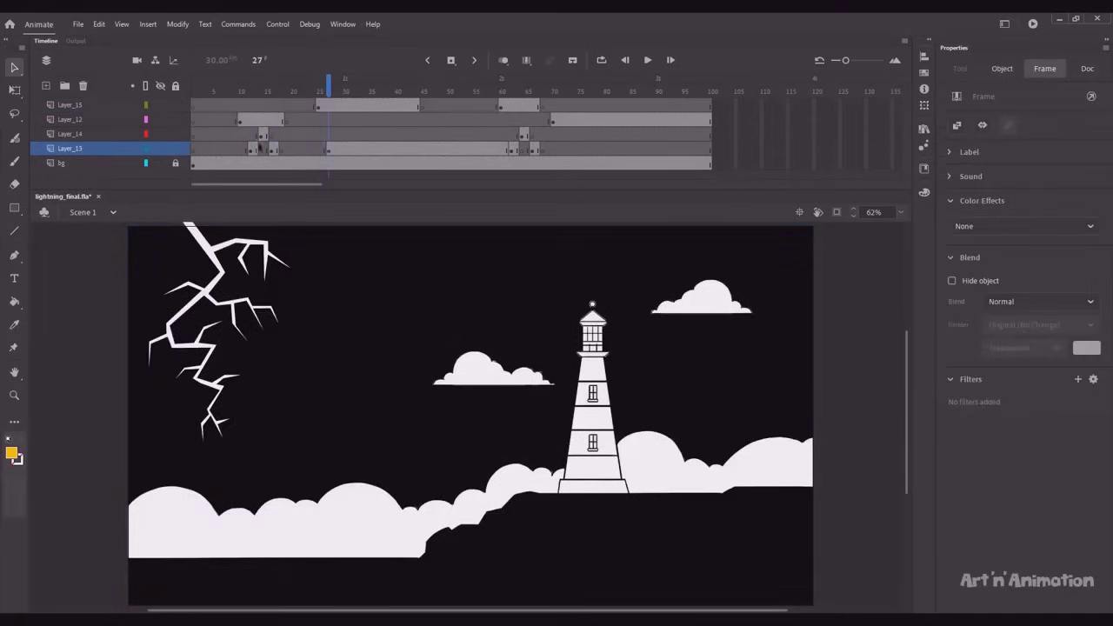
Copy Layer_14's white flash to frame 29, end it with a blank keyframe at frame 31, and resume Layer_13's black flash there.
left_click(265, 136)
left_click_drag(265, 137, 350, 149)
left_click(334, 151)
left_click(349, 139)
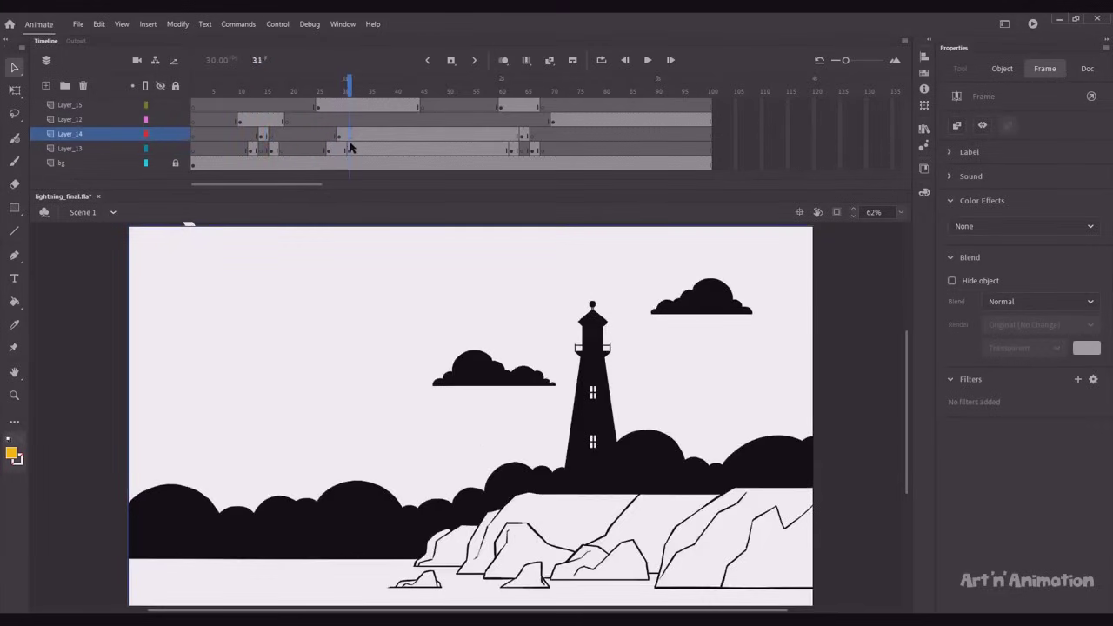
key("F7")
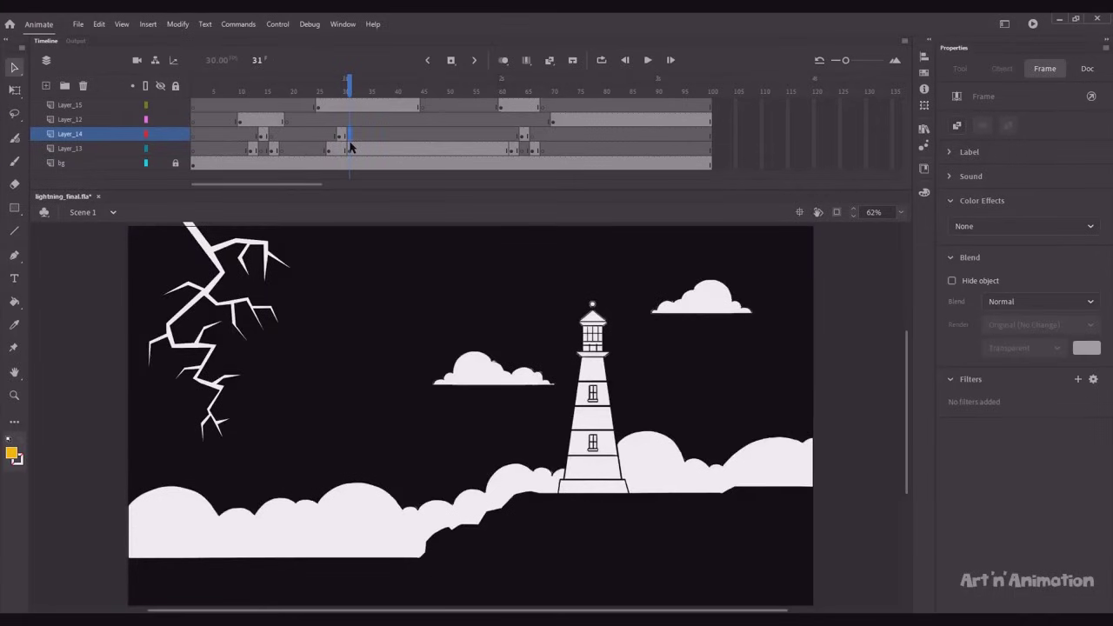
End Layer_13's black flash with a blank keyframe at frame 33.
left_click(340, 151)
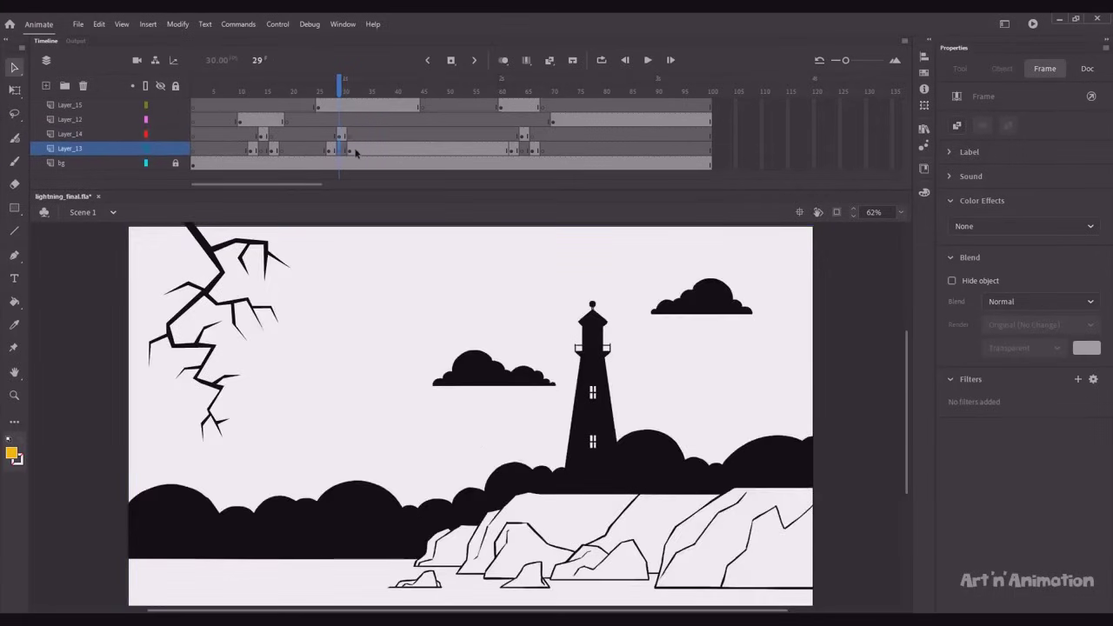
left_click(356, 153)
left_click(360, 153)
key("F7")
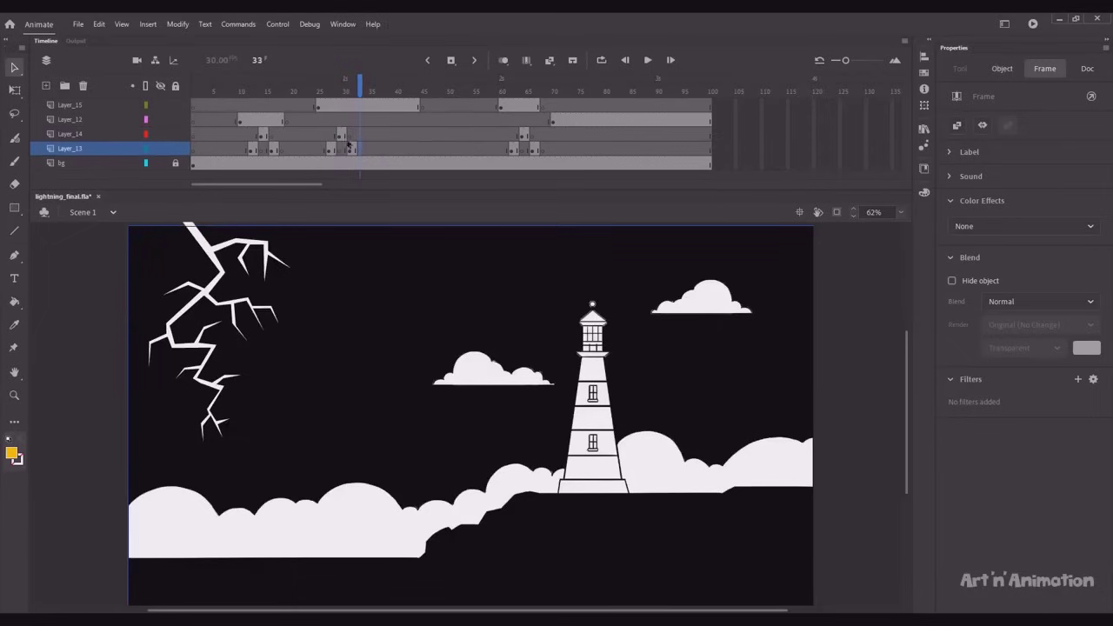
left_click(361, 88)
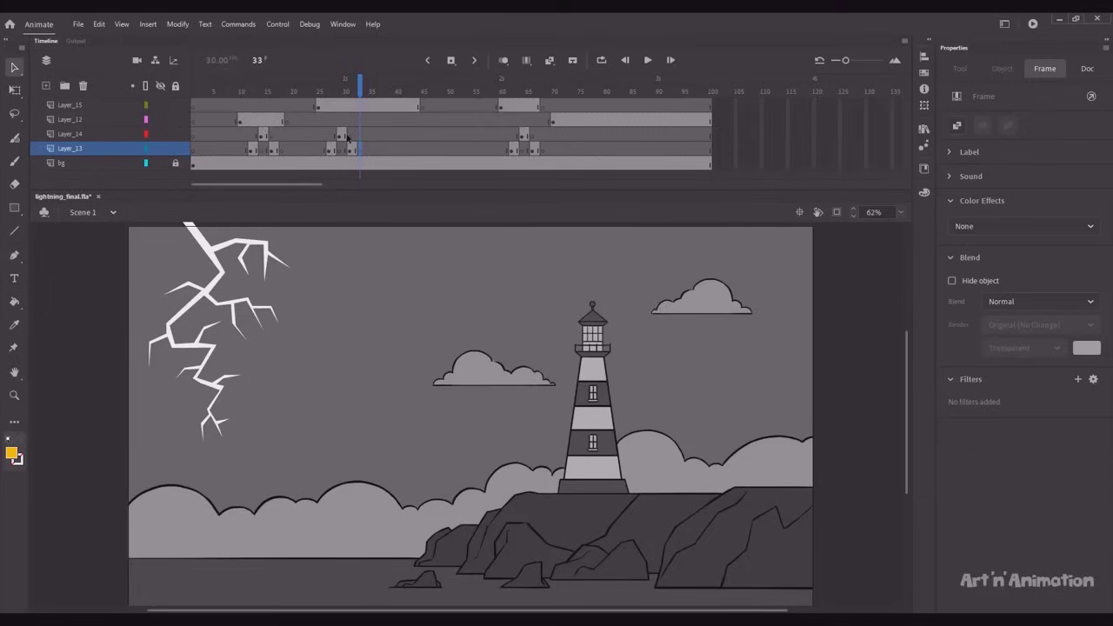
Copy Layer_13's black flash keyframe further along the layer and position the copy at frame 37.
left_click_drag(362, 87, 381, 91)
left_click_drag(352, 150, 376, 150)
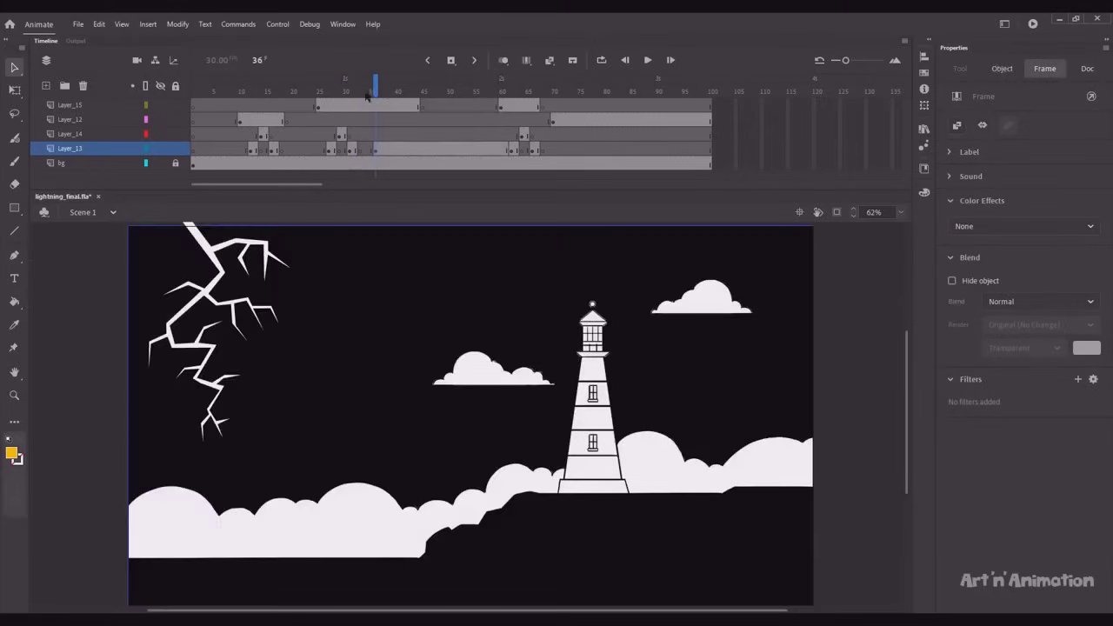
left_click_drag(376, 92, 392, 92)
left_click(376, 149)
left_click_drag(376, 150, 381, 151)
left_click_drag(381, 91, 391, 91)
Copy Layer_14's white flash to frame 39, blank it at frame 41, and run Layer_13's black flash from frame 41 to a blank keyframe at 43.
left_click(343, 135)
left_click_drag(344, 136, 401, 149)
left_click(355, 151)
left_click(401, 136)
key("F7")
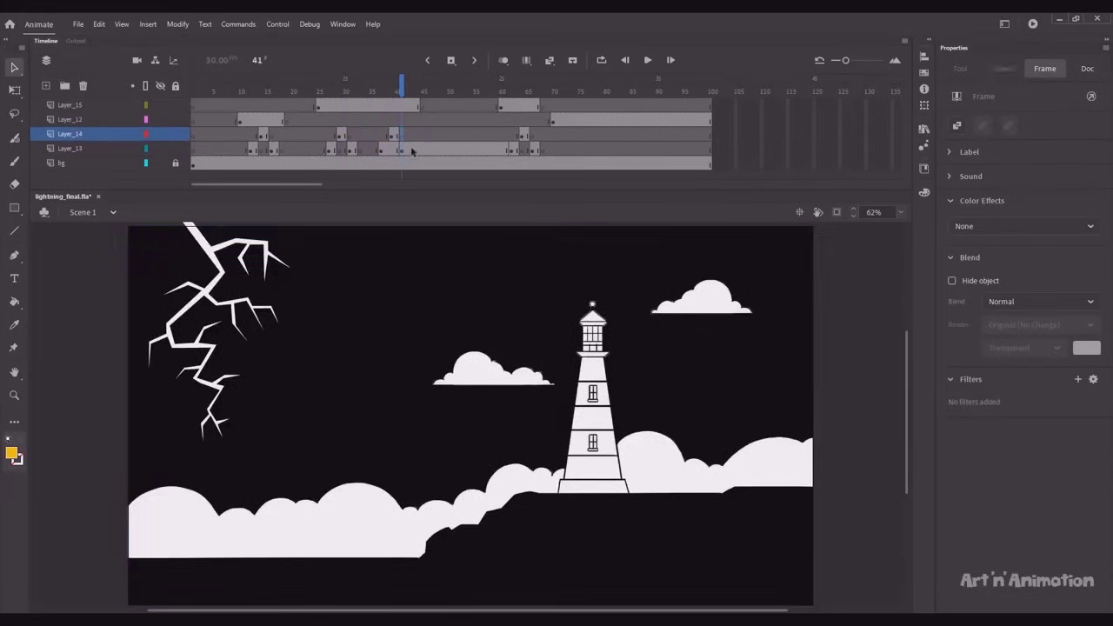
left_click(411, 150)
key("F7")
left_click(391, 151)
Preview the double flash from about frame 24 to frame 43.
left_click_drag(391, 91, 312, 106)
key("Return")
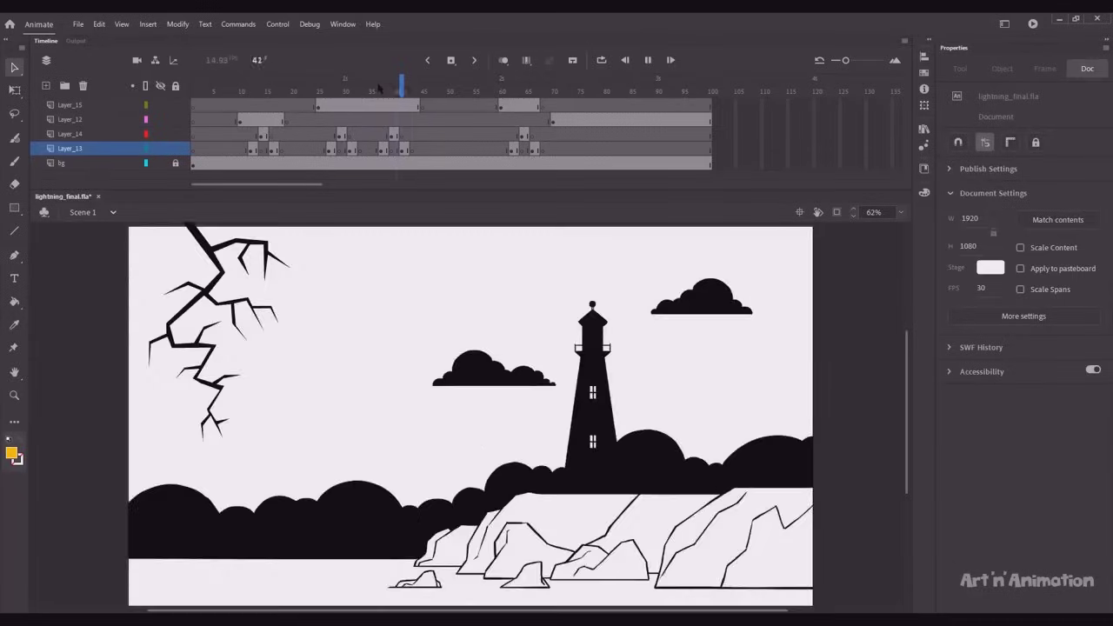
left_click(402, 89)
left_click(412, 89)
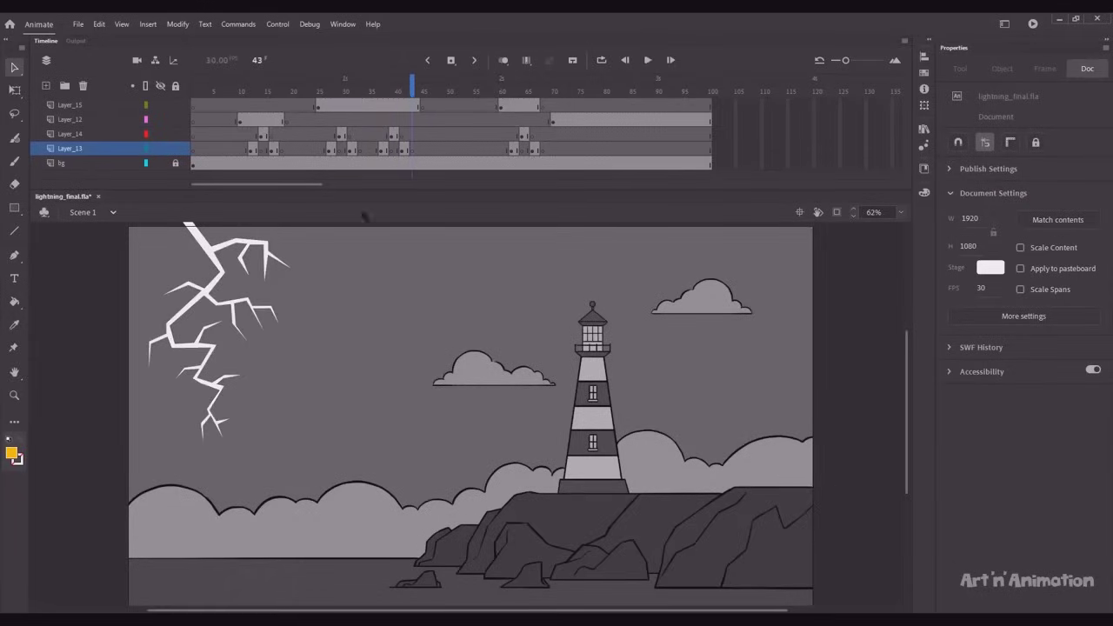
End Layer_15's bolt with a blank keyframe at frame 35 and place a copy of the bolt at frame 37.
left_click_drag(412, 89, 369, 115)
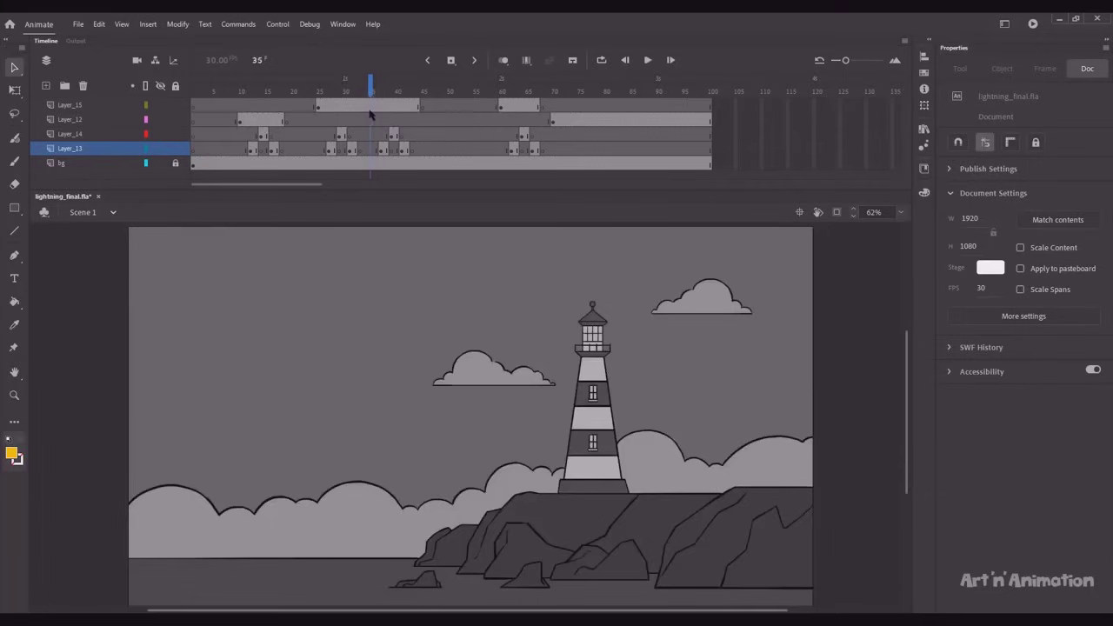
left_click(372, 106)
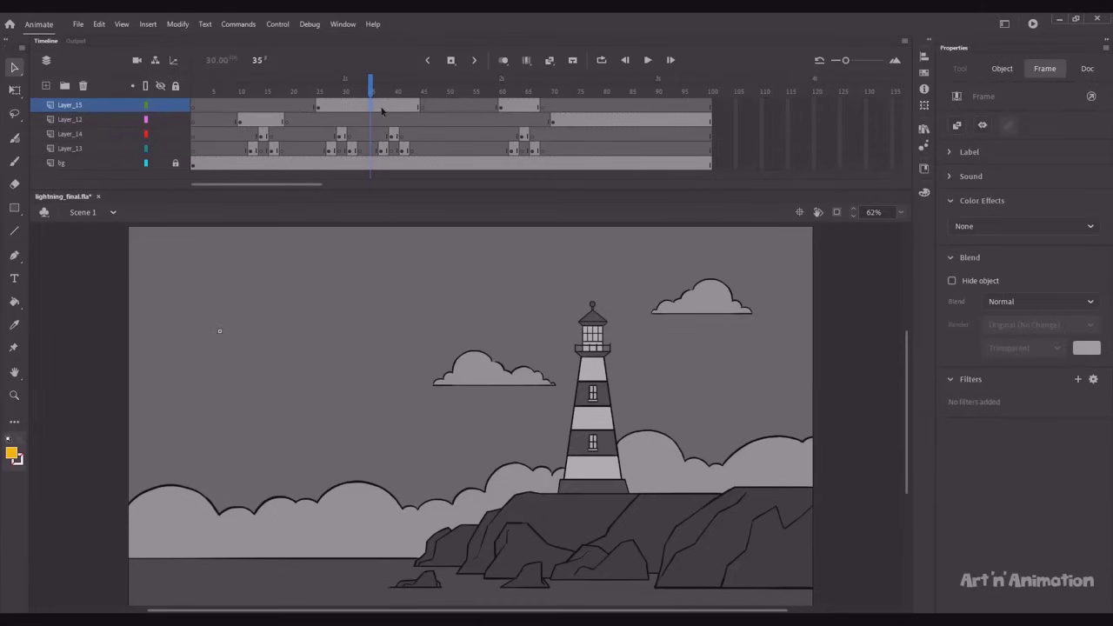
key("F7")
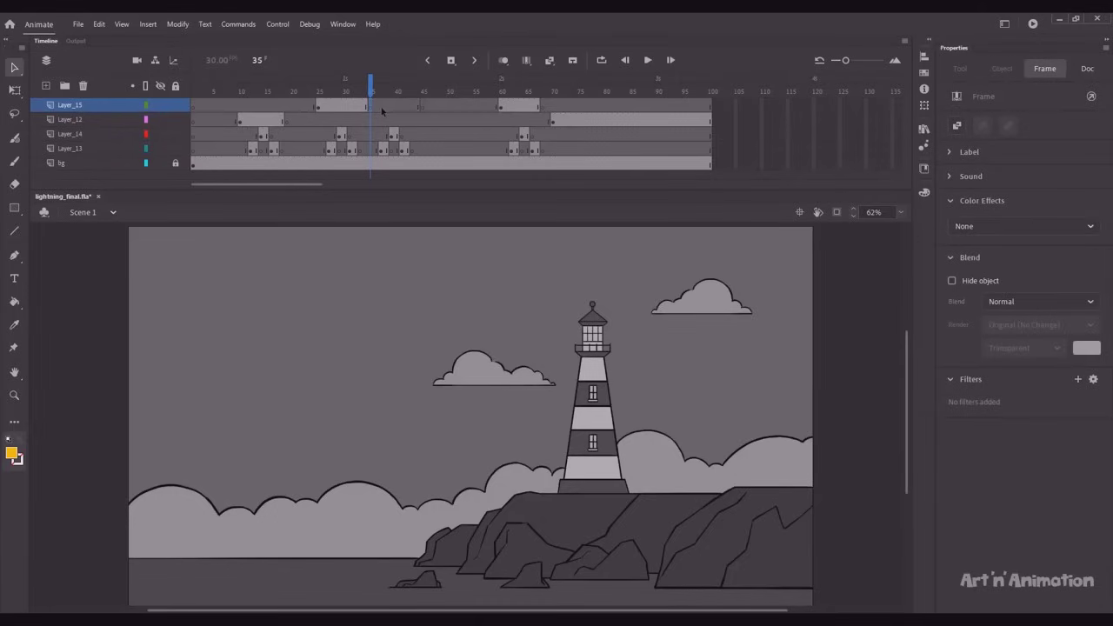
left_click(336, 105)
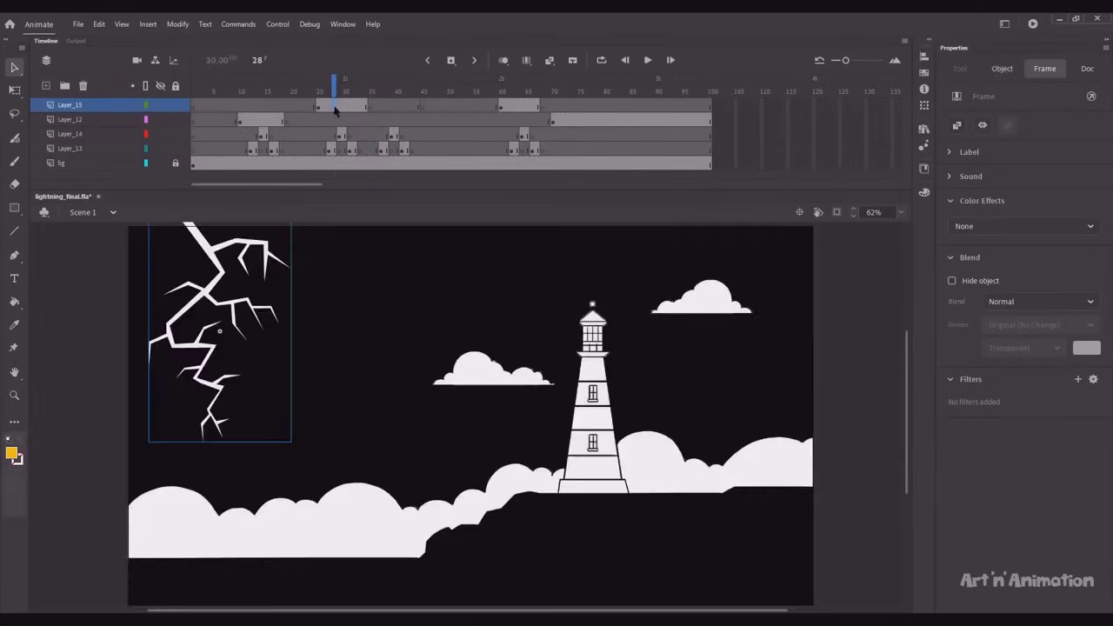
left_click(379, 105)
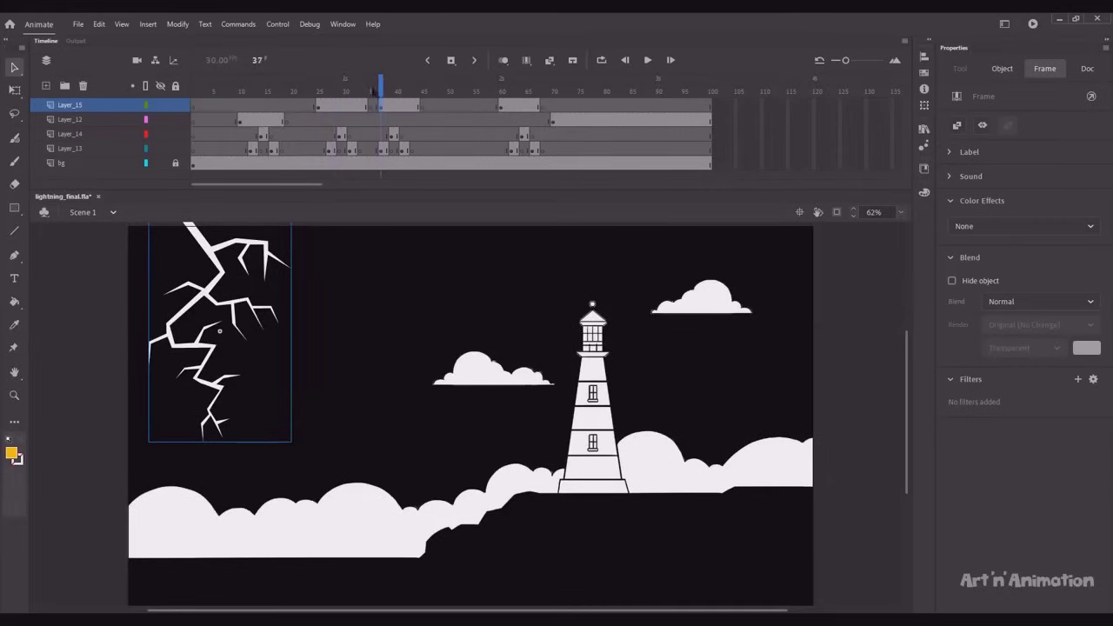
Shift the second flash burst on Layer_13 and Layer_14 two frames later so it starts at frame 39.
mouse_move(374, 91)
left_mouse_down()
mouse_move(385, 91)
mouse_move(345, 91)
mouse_move(398, 91)
mouse_move(381, 92)
left_mouse_up()
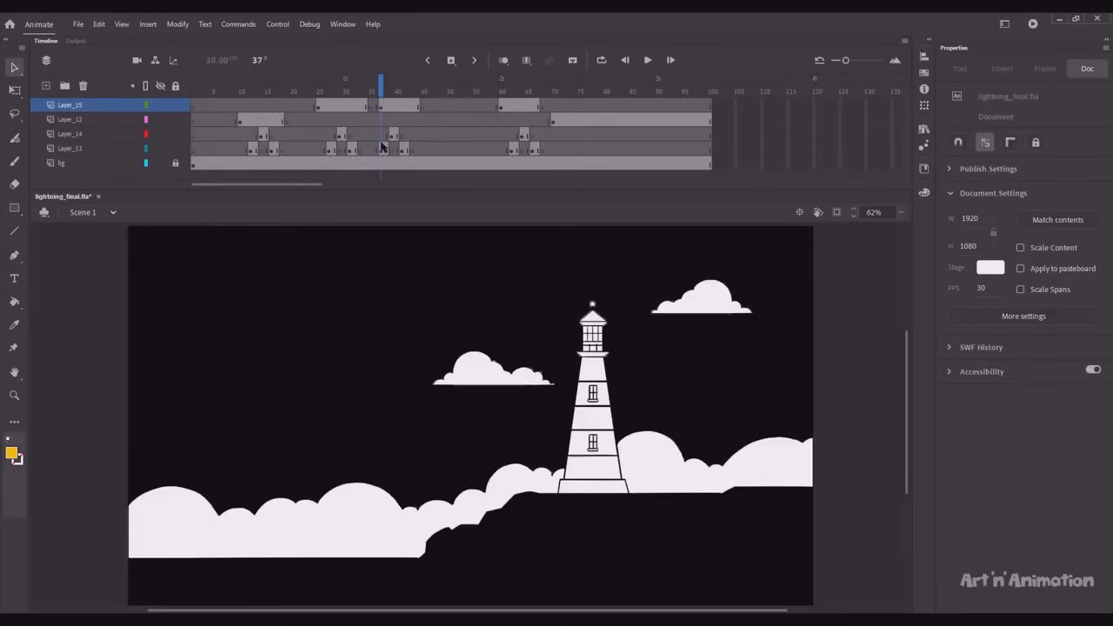
mouse_move(379, 132)
left_mouse_down()
mouse_move(405, 135)
mouse_move(413, 152)
mouse_move(395, 153)
mouse_move(388, 137)
mouse_move(392, 149)
left_mouse_up()
left_click_drag(391, 92, 427, 93)
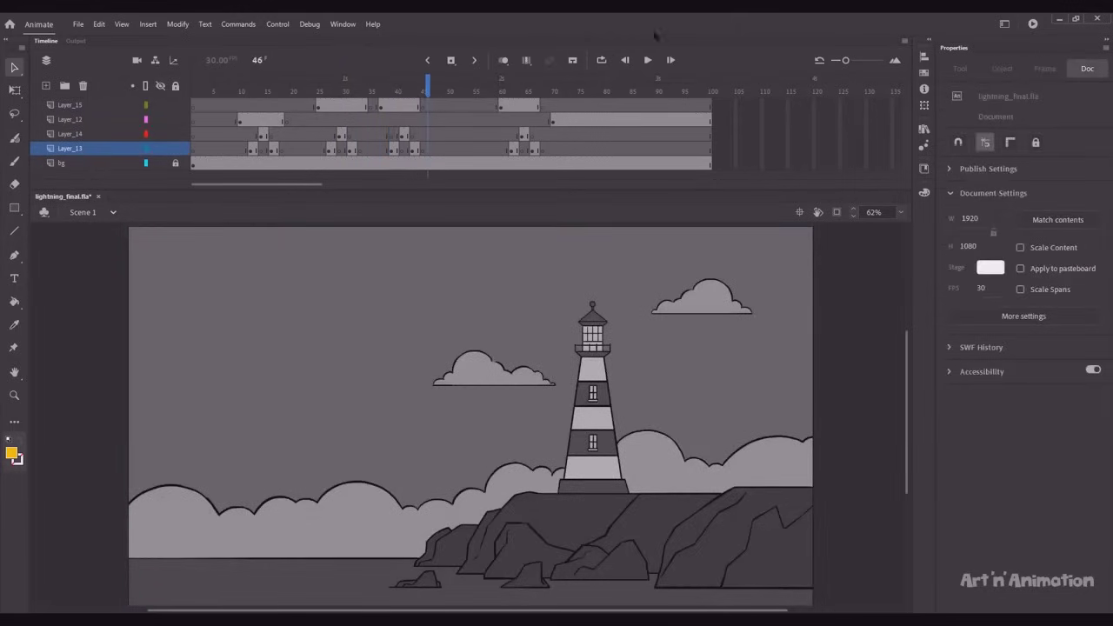
Copy Layer_12's bolt from frame 70 to frame 87, with a blank keyframe at frame 85 ending the earlier bolt.
left_click_drag(540, 91, 553, 90)
left_click_drag(607, 120, 639, 123)
key("F7")
left_click(599, 120)
Copy Layer_13's black flash to frames 72 and 76 and Layer_14's white flash to frame 74.
left_click(537, 150)
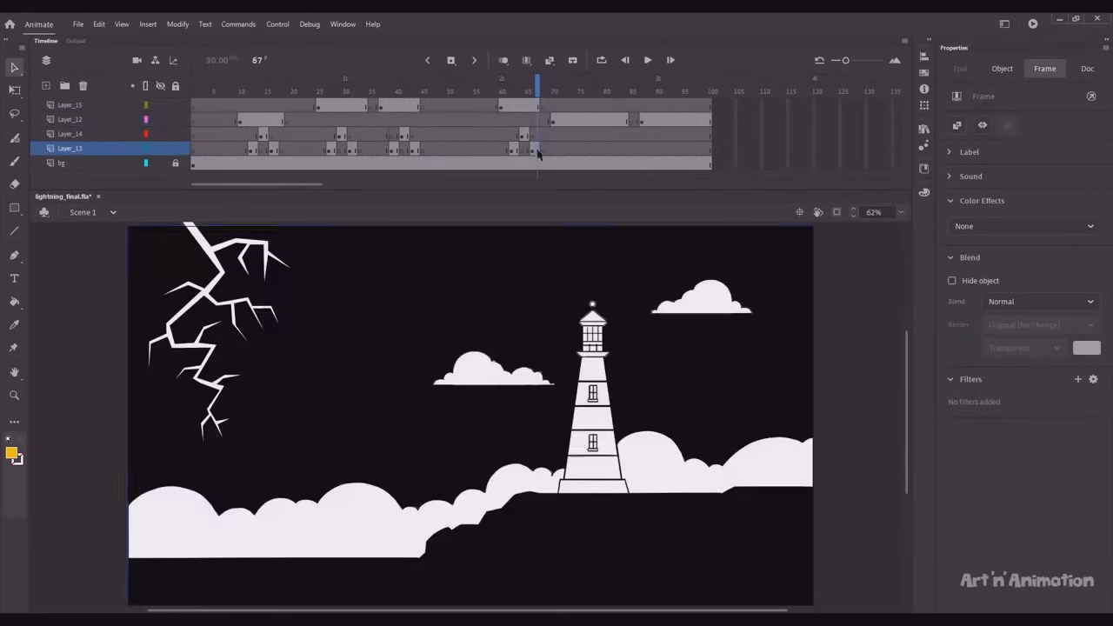
left_click_drag(536, 151, 652, 151)
left_click(527, 137)
left_click(574, 150)
left_click(584, 136)
End the copied flashes with blank keyframes at frames 74 and 78 on Layer_13 and frame 76 on Layer_14.
left_click(575, 150)
key("F7")
left_click(584, 136)
key("F7")
left_click(595, 151)
key("F7")
left_click(589, 151)
Copy Layer_13's black flash to frames 89 and 93 and Layer_14's white flash to frame 91.
left_click(632, 91)
left_click_drag(633, 90, 652, 90)
left_click(578, 137)
left_click_drag(579, 137, 673, 150)
left_click(589, 152)
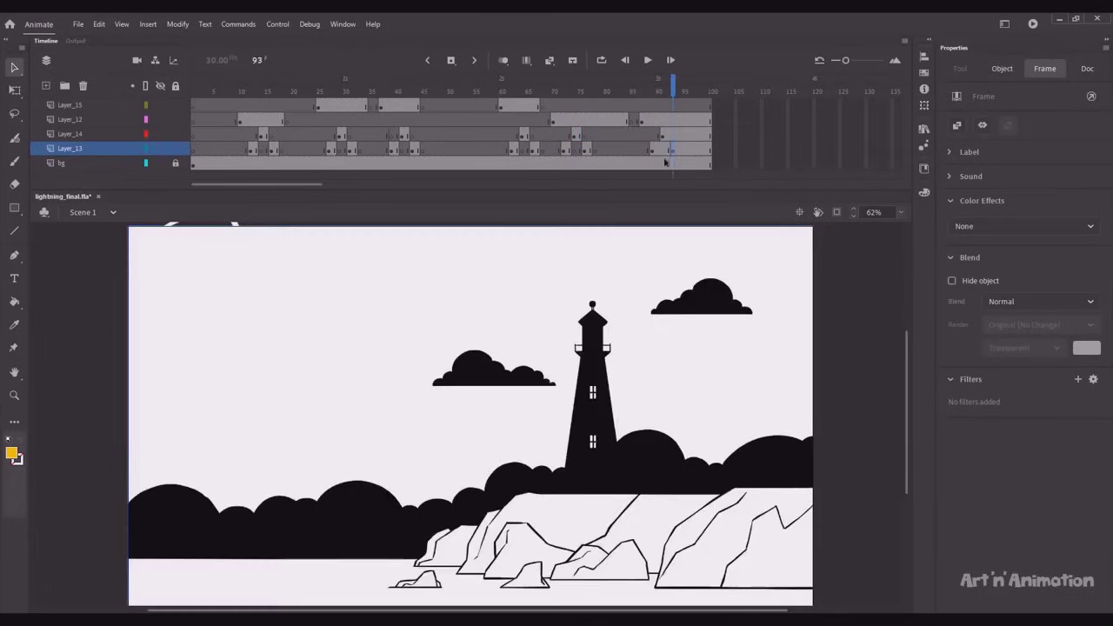
Insert blank keyframes at frame 93 on Layer_14 and at frames 91 and 95 on Layer_13 to end the flashes.
left_click(670, 137)
key("comma")
key("period")
key("F7")
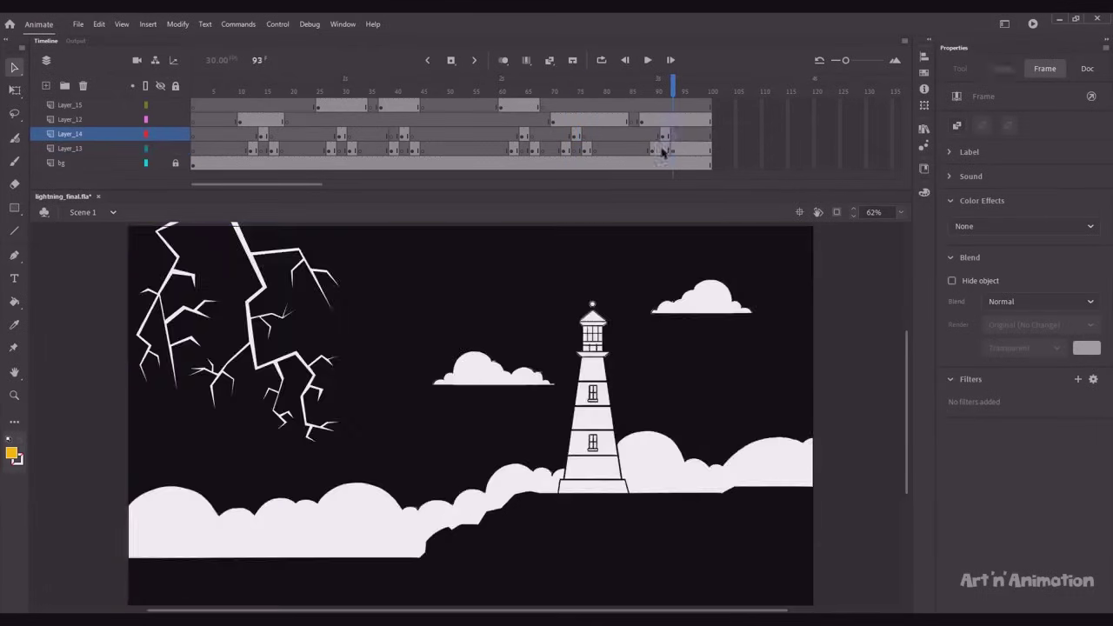
left_click(663, 151)
key("F7")
left_click(679, 151)
left_click(682, 150)
key("F7")
left_click_drag(682, 92, 631, 94)
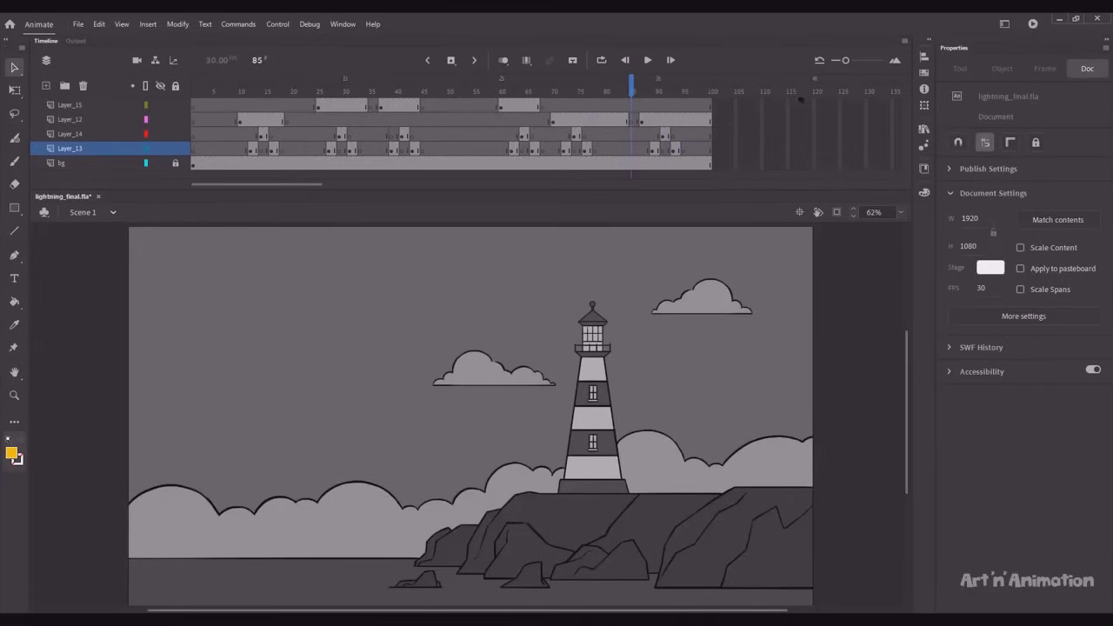
Extend all layers to frame 130 and end Layer_12's last bolt with a blank keyframe at frame 95.
left_click_drag(865, 106, 860, 172)
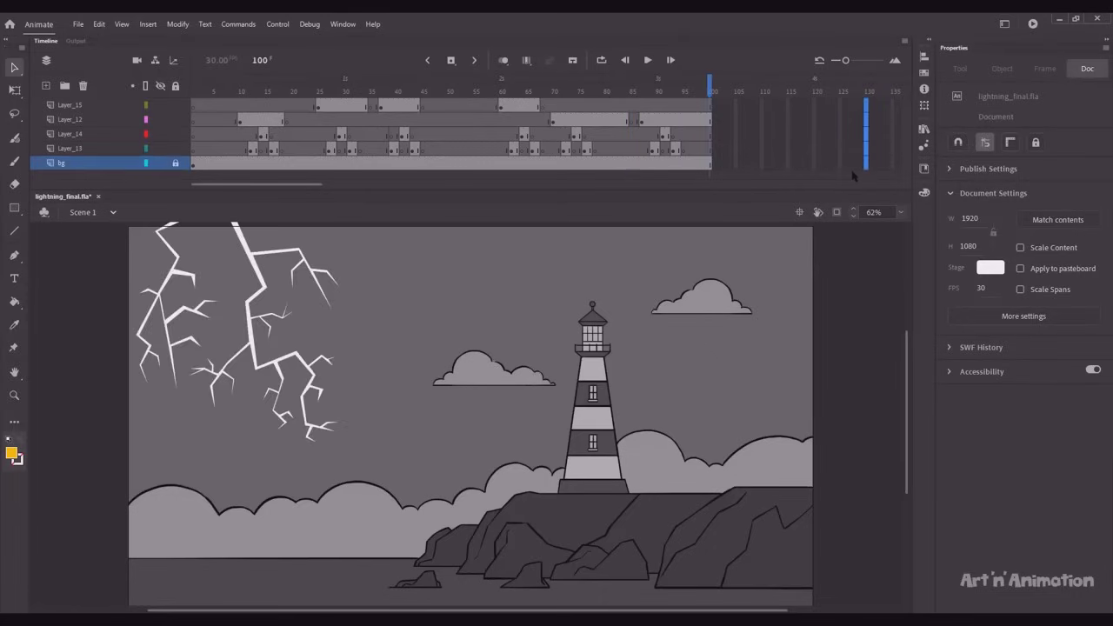
key("F5")
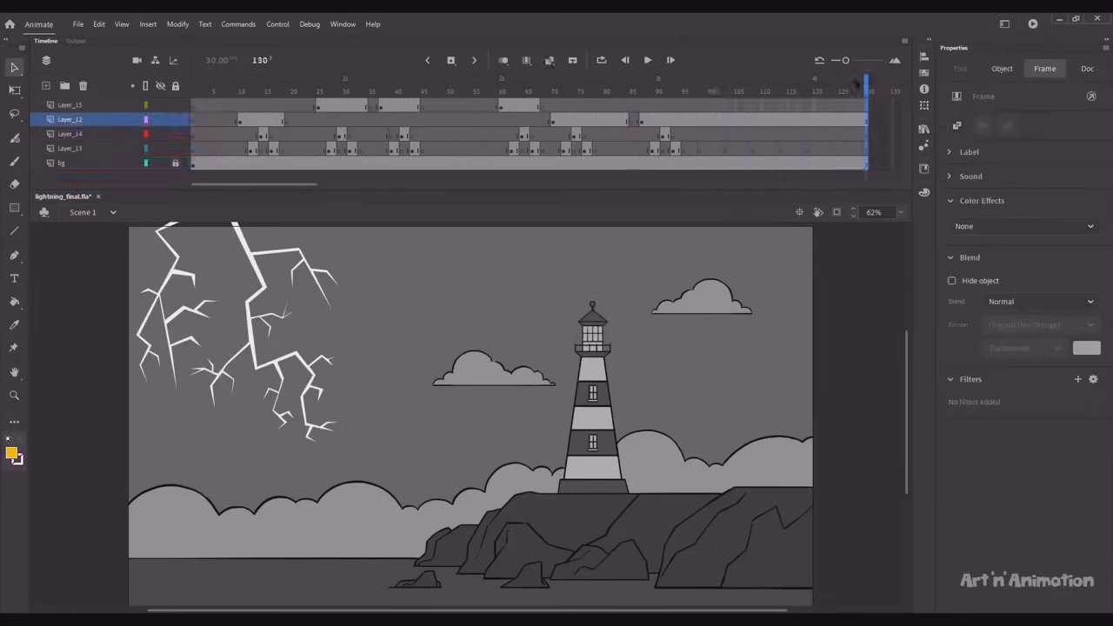
left_click(684, 94)
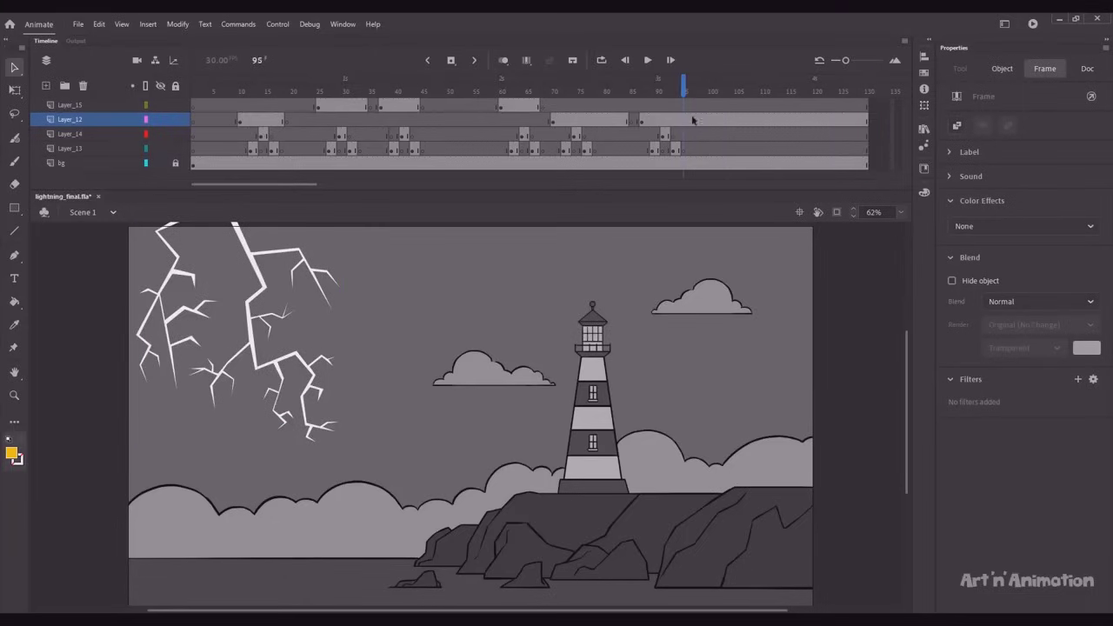
left_click(684, 122)
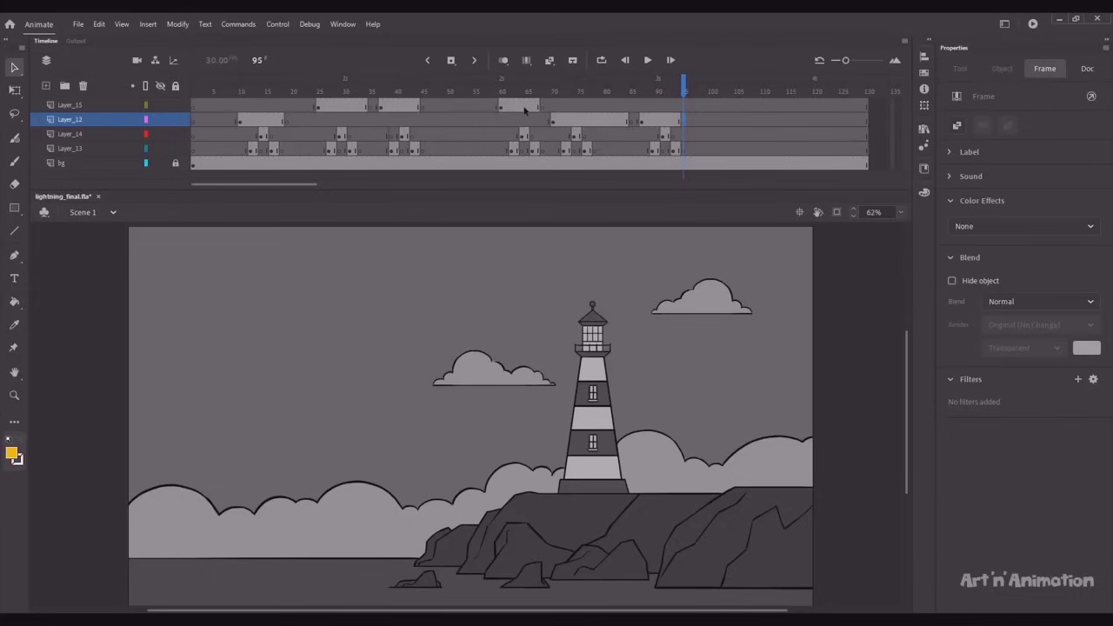
Copy Layer_15's bolt to frame 106 and Layer_13's black flash to frame 108.
left_click(520, 108)
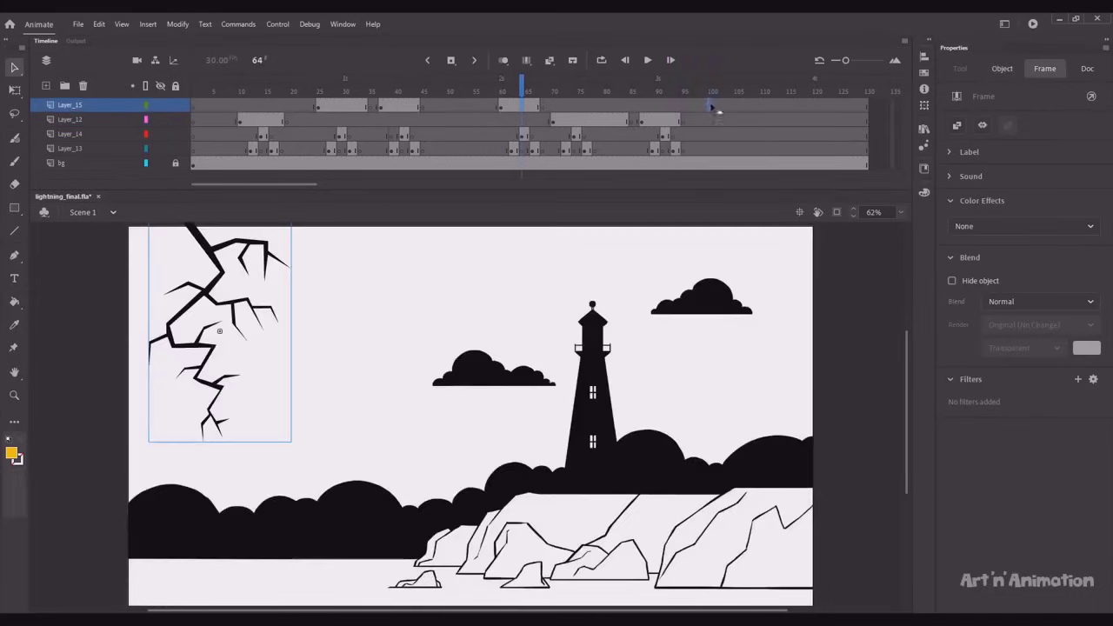
left_click(740, 101)
left_click(663, 135)
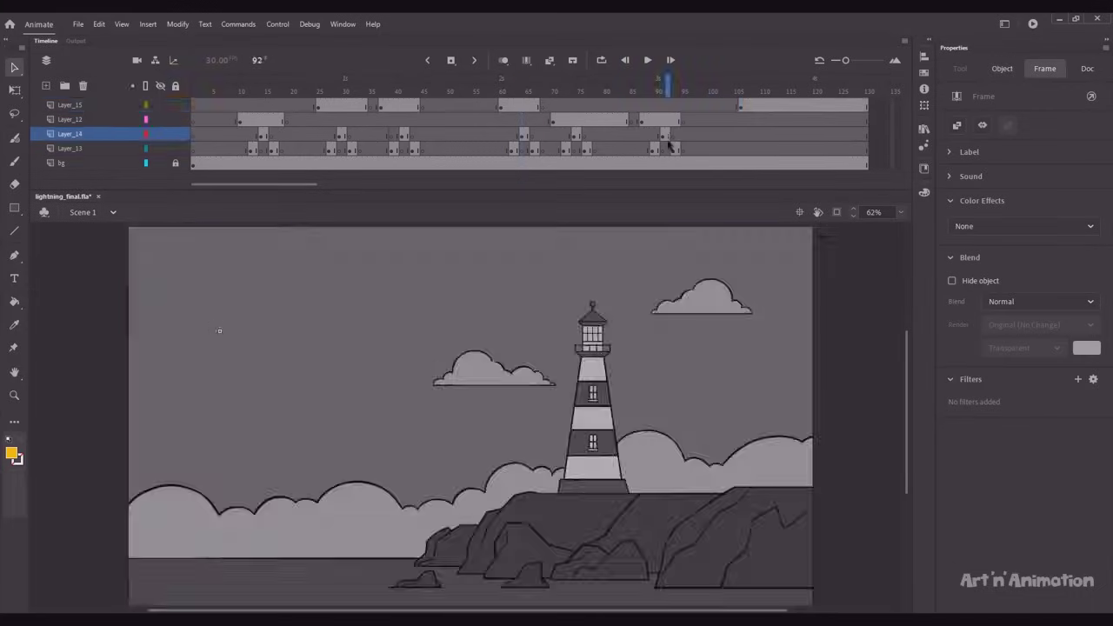
left_click(657, 149)
left_click_drag(742, 151, 752, 149)
Copy Layer_14's white flash to frame 110 and Layer_13's black flash to frames 112 and 115.
left_click(667, 136)
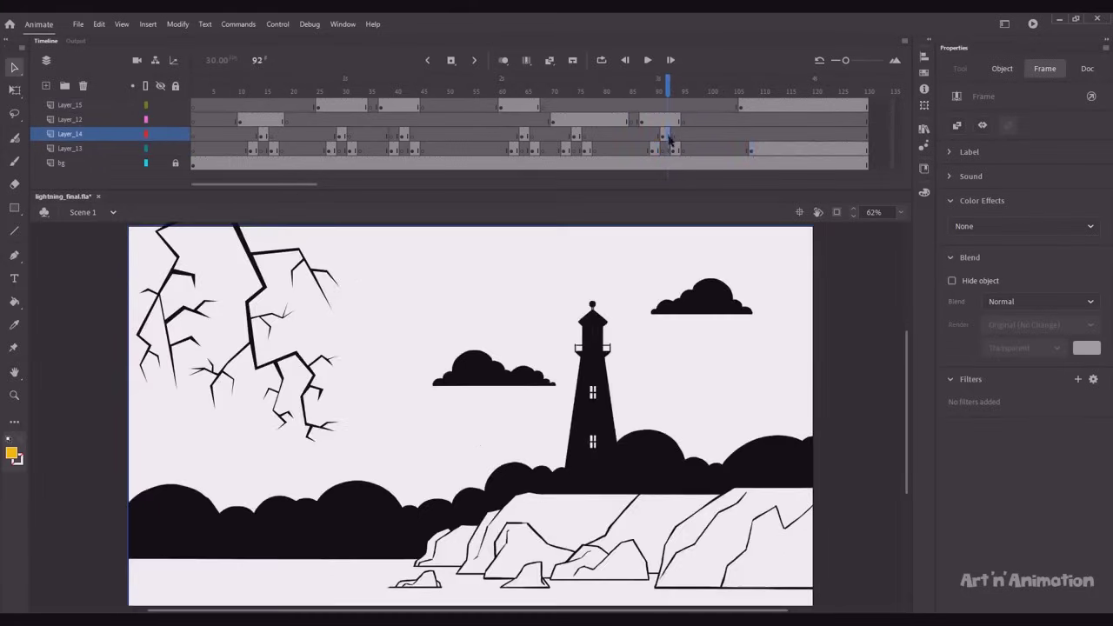
left_click_drag(667, 136, 761, 136)
left_click(678, 150)
left_click(771, 149)
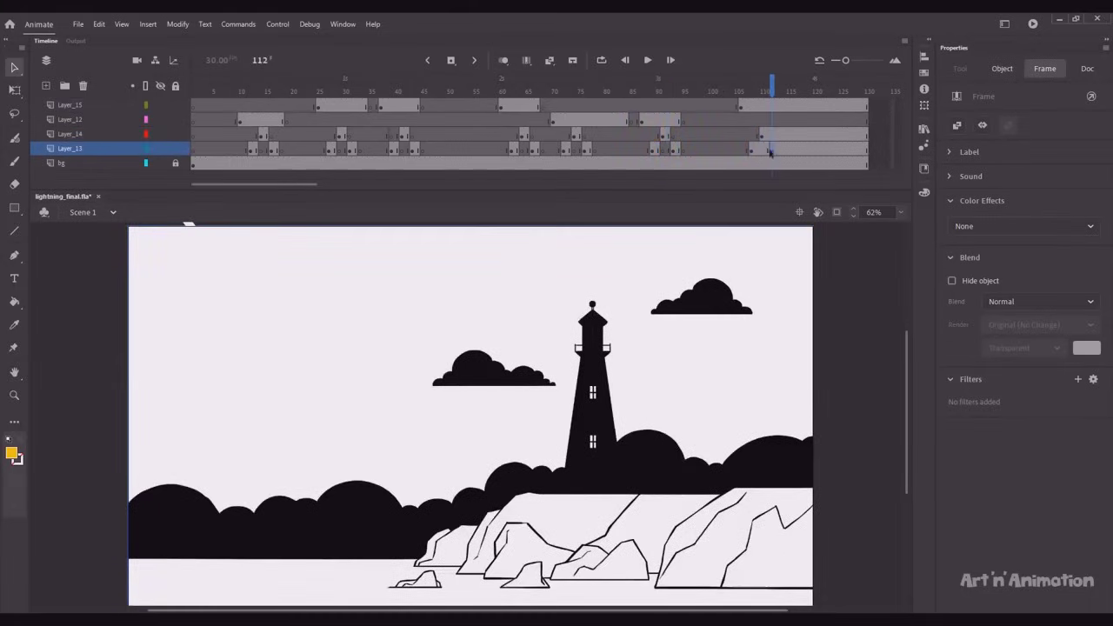
left_click(756, 149)
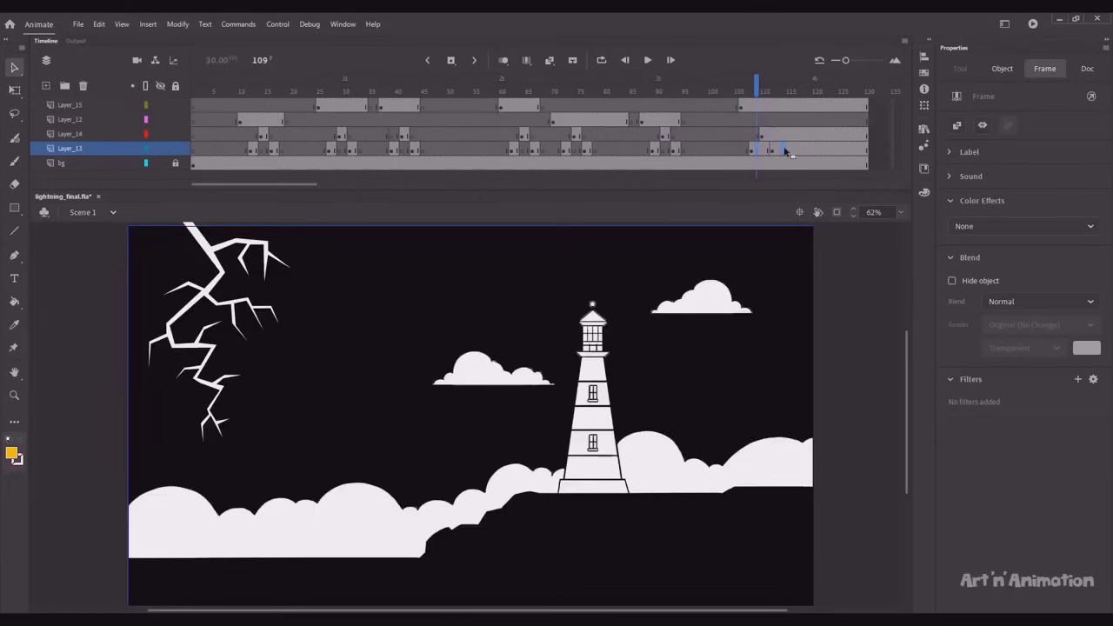
left_click(785, 150)
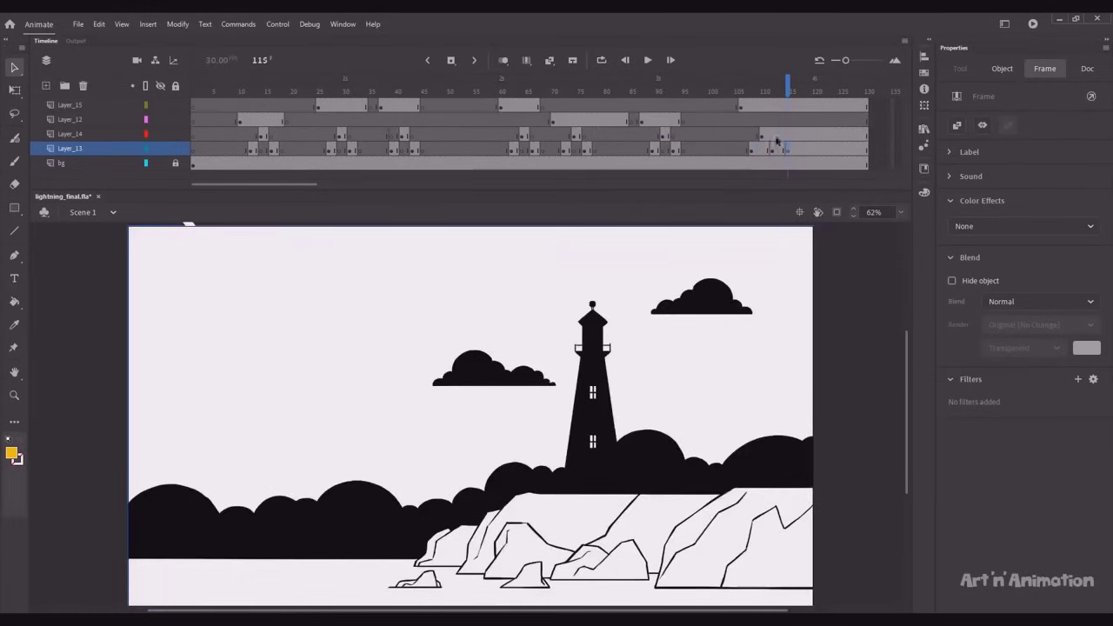
End the new flashes with blank keyframes at frame 112 on Layer_14 and frames 110 and 114 on Layer_13.
left_click(774, 139)
key("F7")
left_click(763, 150)
left_click(783, 152)
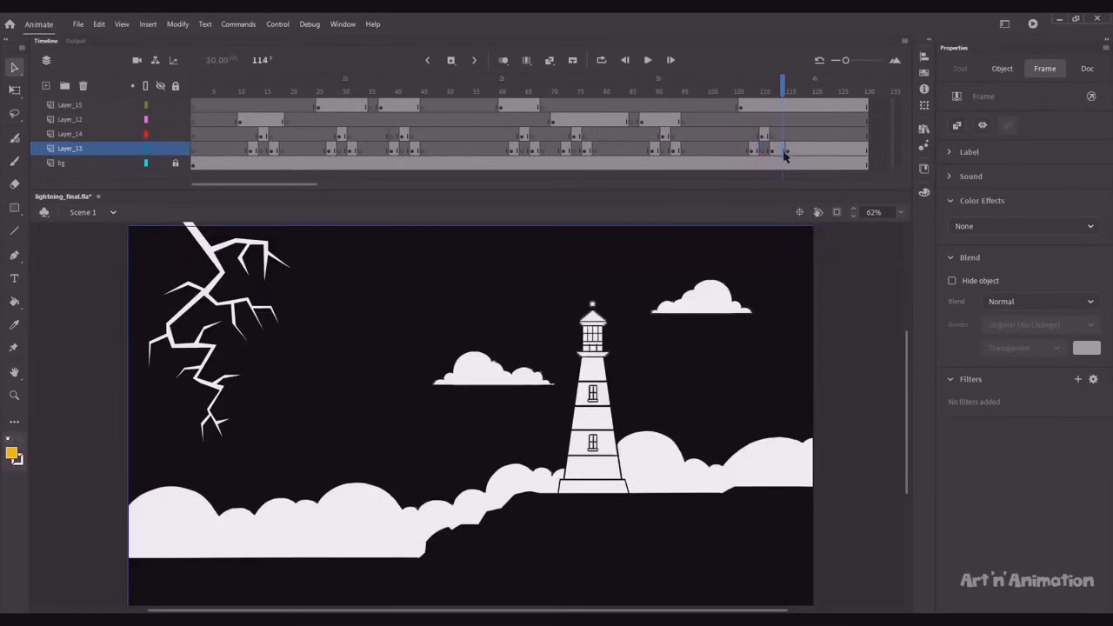
key("F6")
left_click(782, 151)
key("Delete")
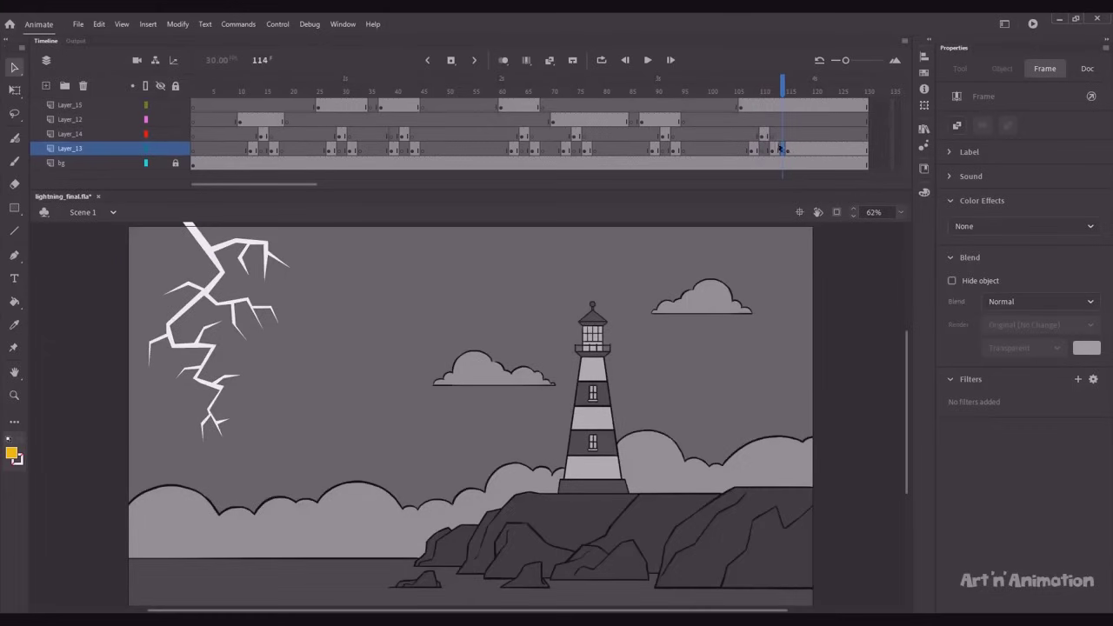
Add a white flash on Layer_14 from frame 115, blanked at 117, and a black flash on Layer_13 from frame 117, blanked at 119.
left_click_drag(768, 138, 788, 141)
left_click(790, 151)
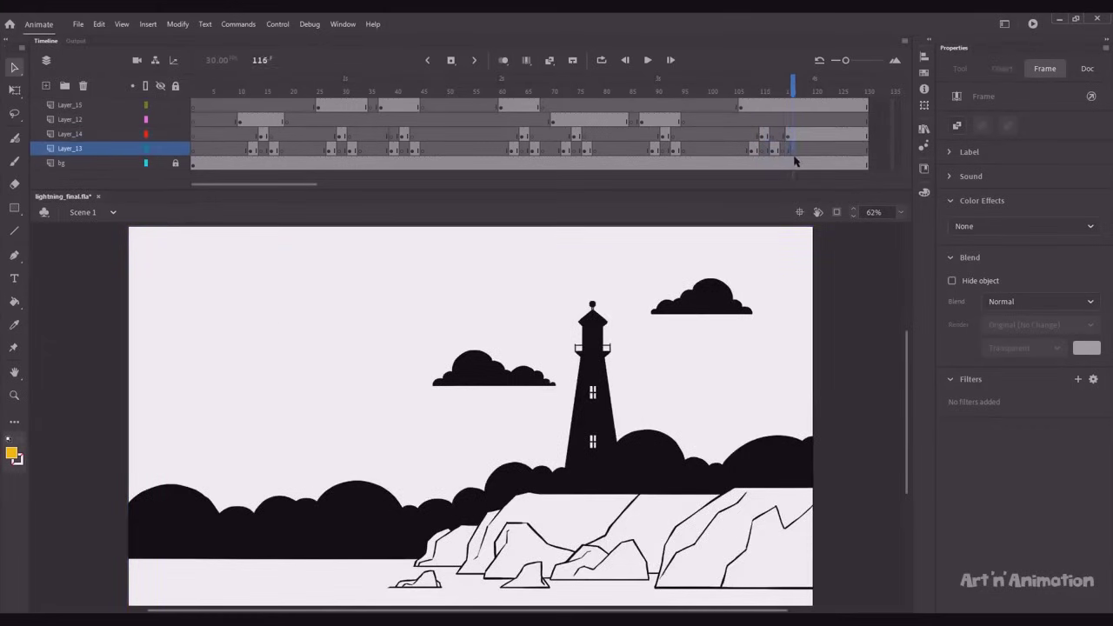
left_click_drag(777, 152, 799, 149)
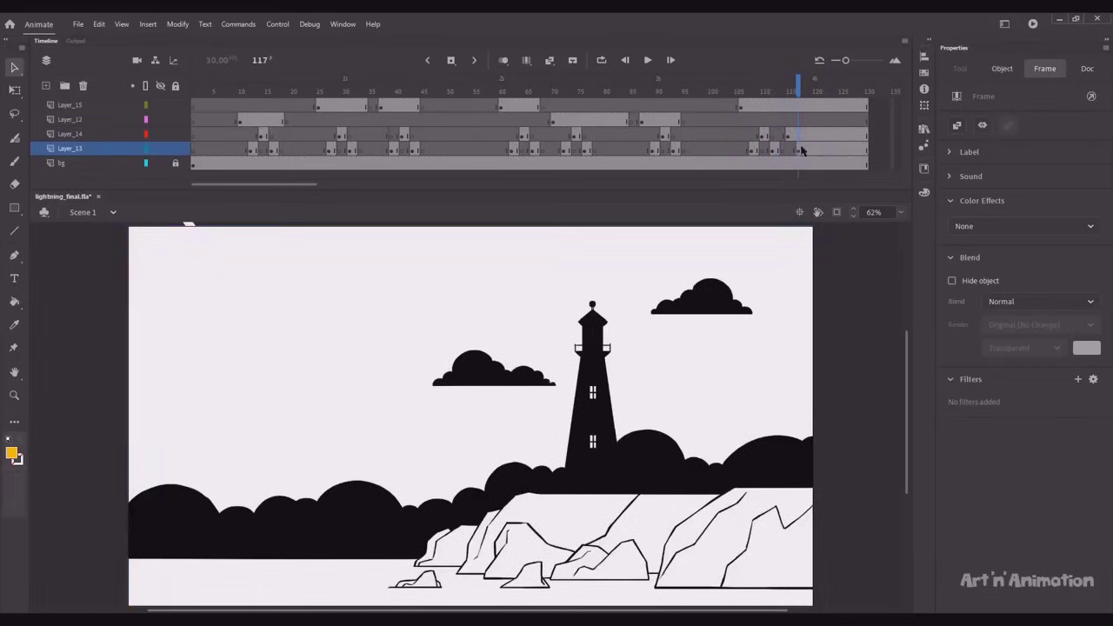
left_click(796, 139)
key("F7")
left_click(807, 151)
key("F7")
Preview the new strike from about frame 109.
left_click_drag(807, 94, 755, 101)
key("Return")
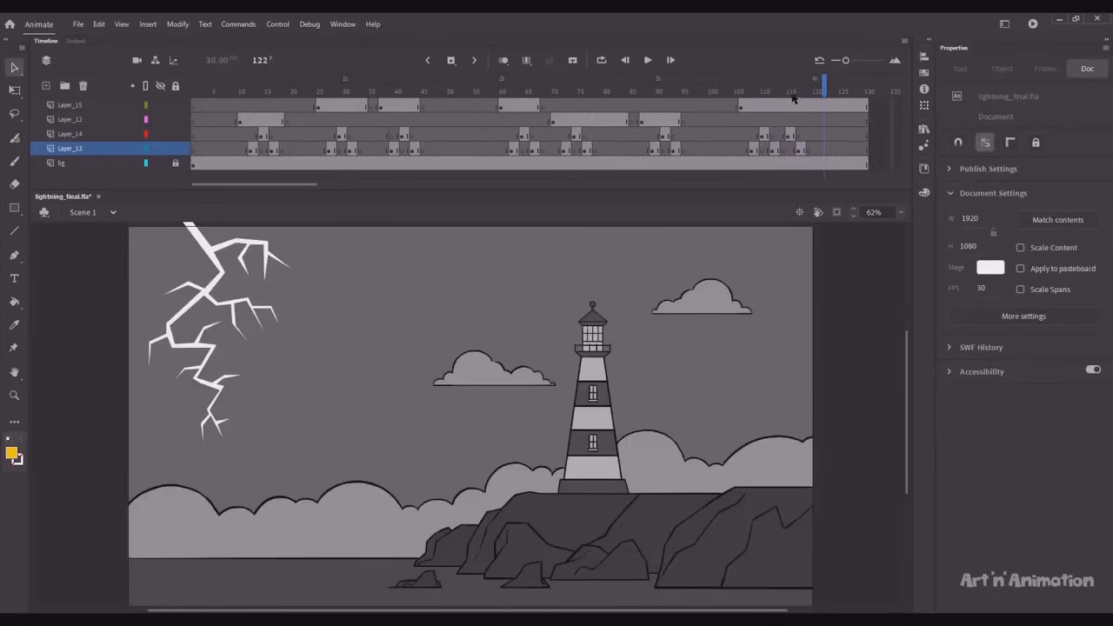
left_click(814, 148)
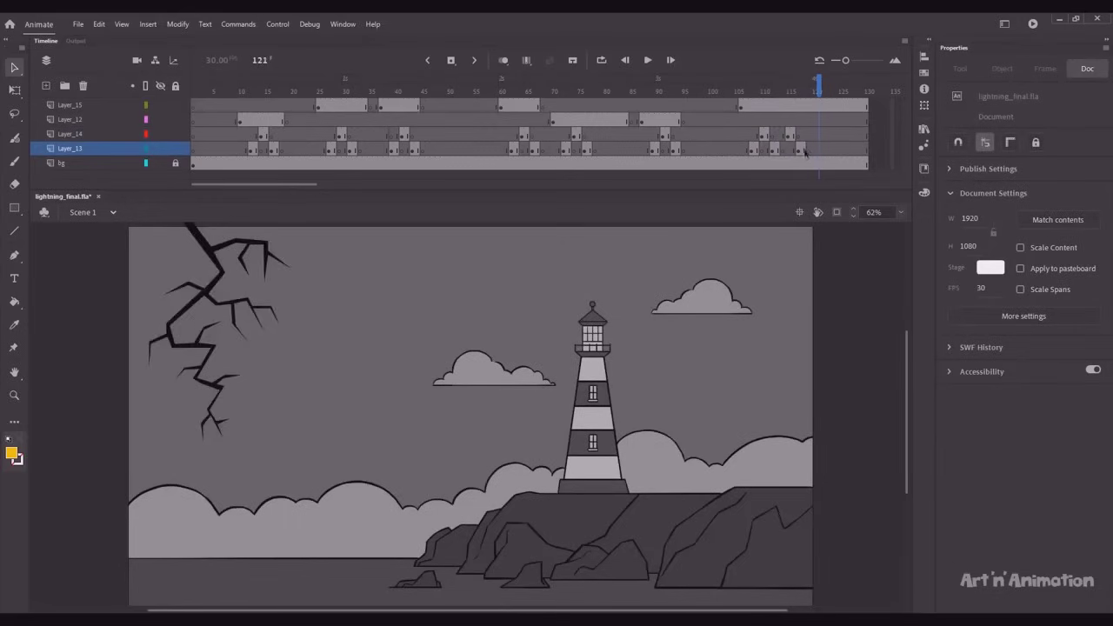
Copy Layer_14's white flash to frame 121, blanked at 123, and Layer_13's black flash to frame 123, blanked at 125.
left_click(804, 150)
left_click_drag(792, 136, 818, 138, "alt")
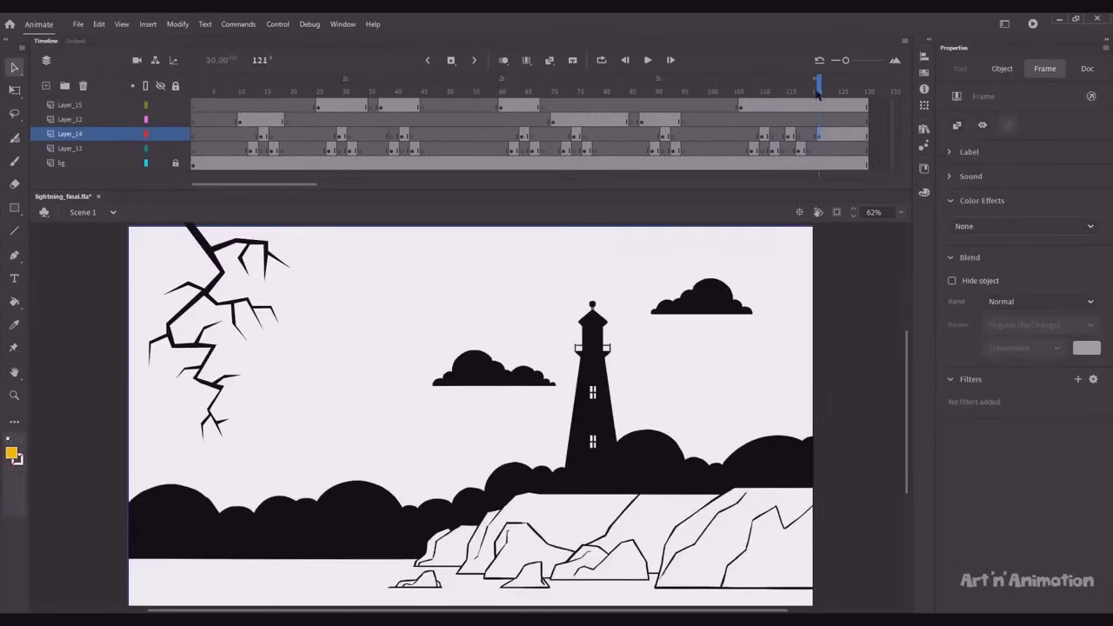
left_click_drag(816, 92, 821, 95)
left_click(805, 150)
left_click_drag(804, 150, 833, 151, "alt")
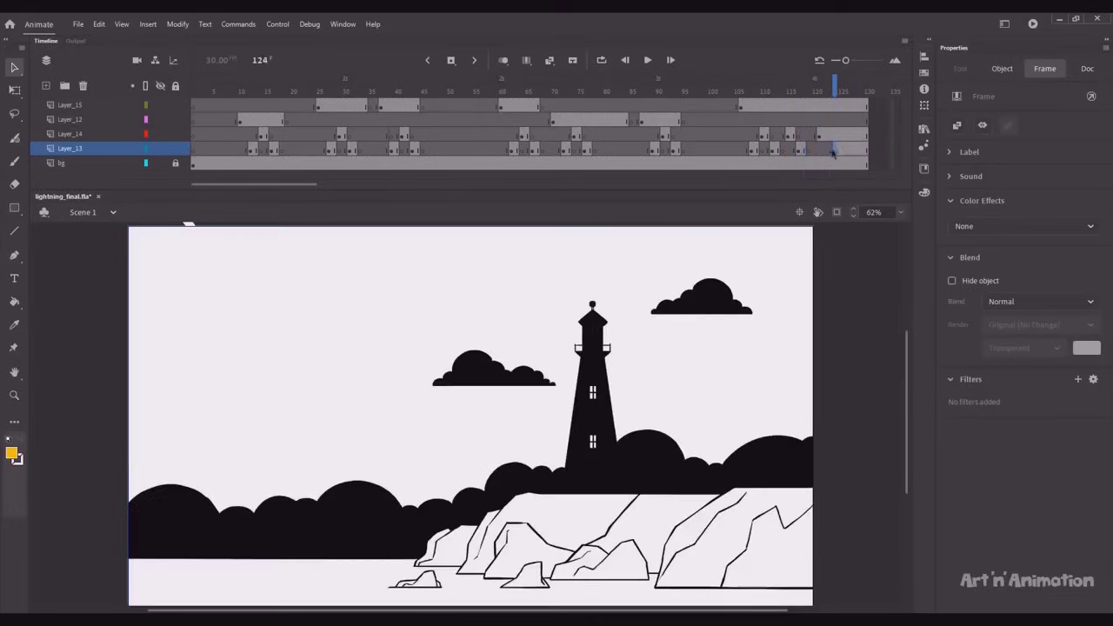
left_click(838, 149)
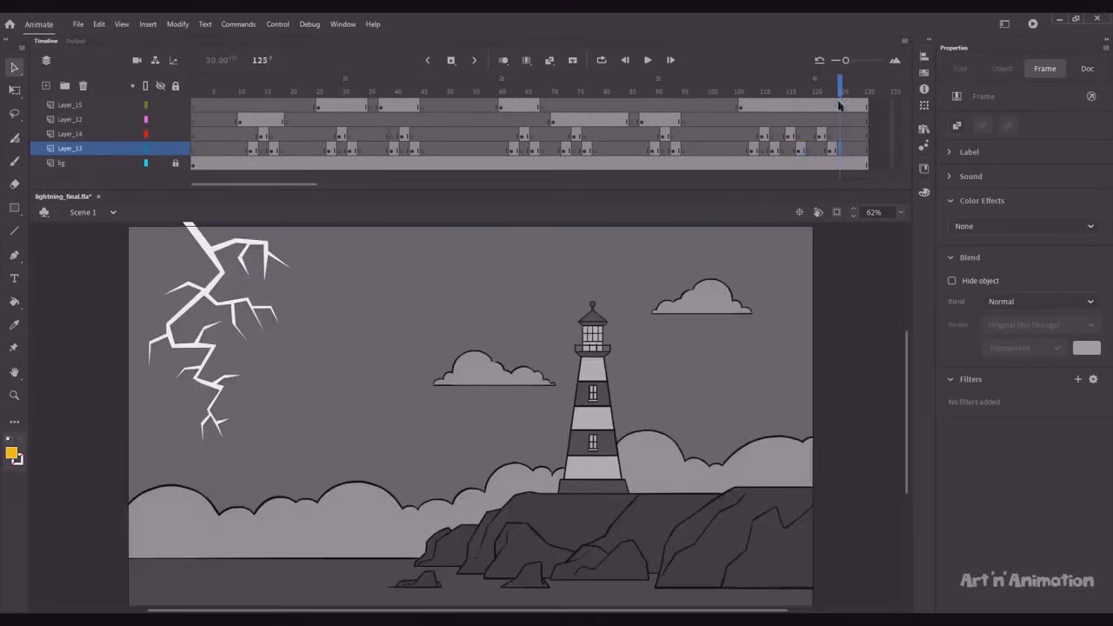
End Layer_15's bolt with a blank keyframe at frame 125 and preview the strike from frame 103.
left_click(839, 106)
key("F7")
left_click(725, 90)
key("Return")
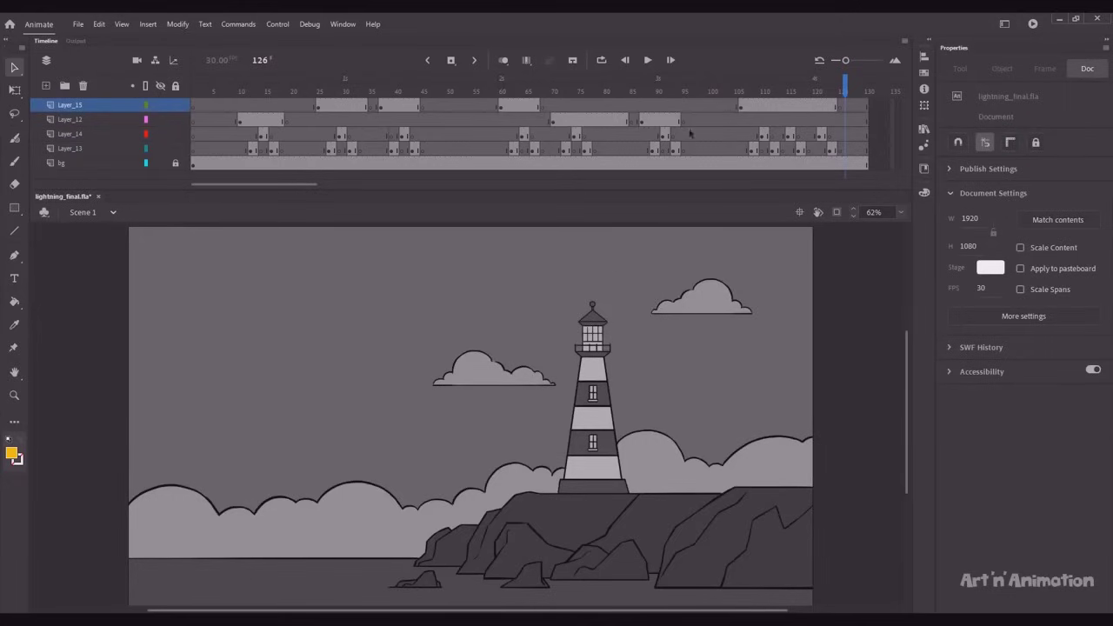
Insert eight frames across all layers at frame 52 to lengthen the pause before the next strike.
left_click(456, 94)
key("F5")
key("F5")
key("F5")
key("F5")
key("F5")
key("F5")
key("F5")
key("F5")
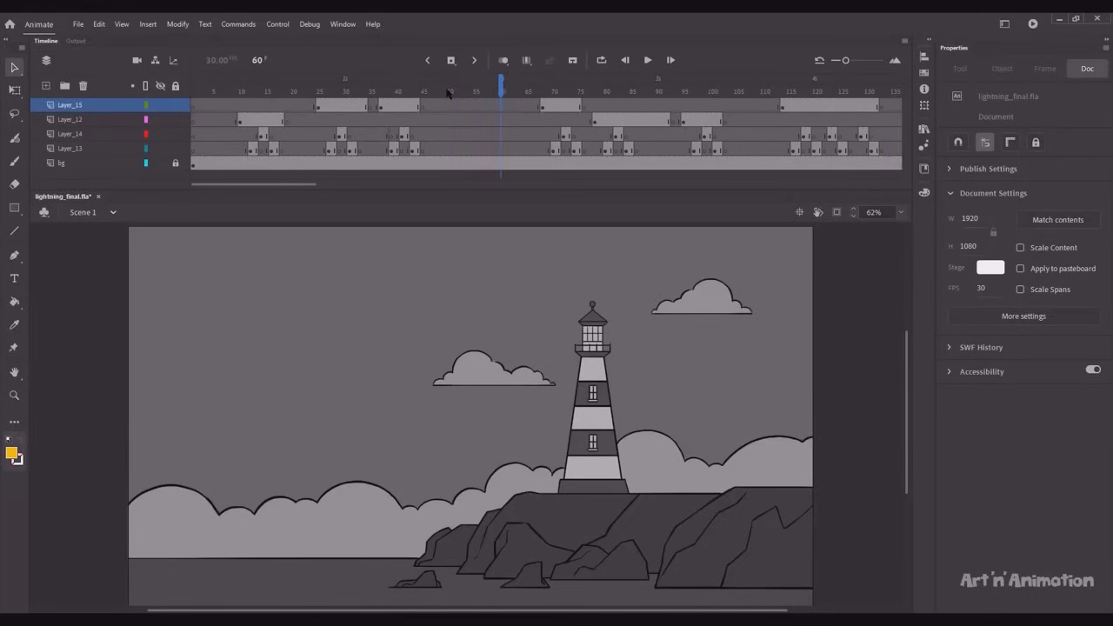
Insert four frames across all layers at frame 109 to lengthen the pause before the last strike.
left_click(756, 91)
key("F5")
key("F5")
key("F5")
key("F5")
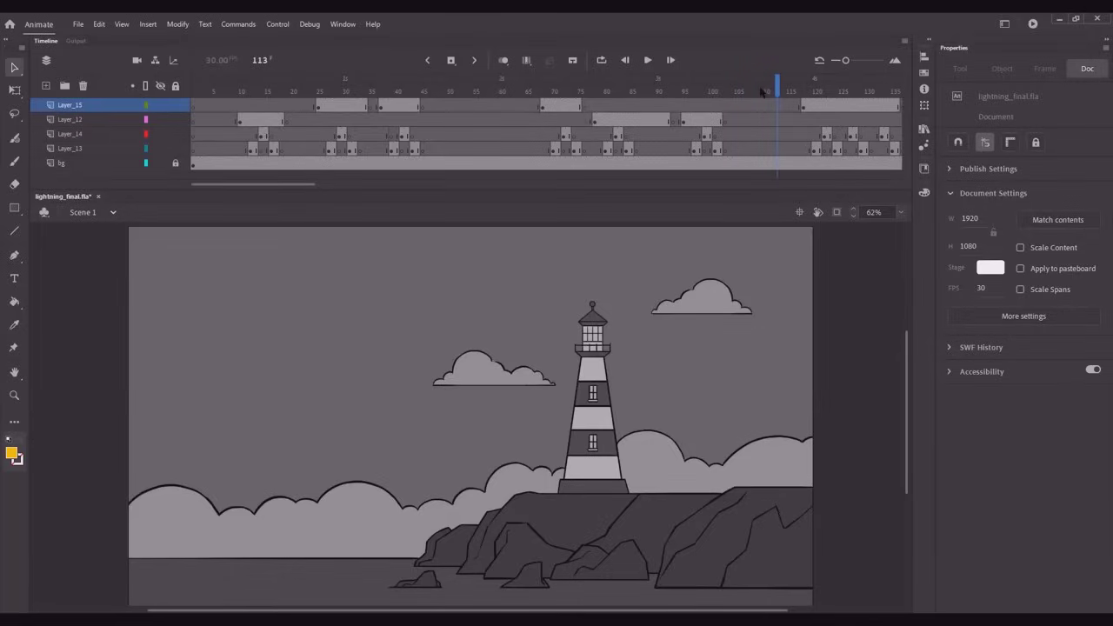